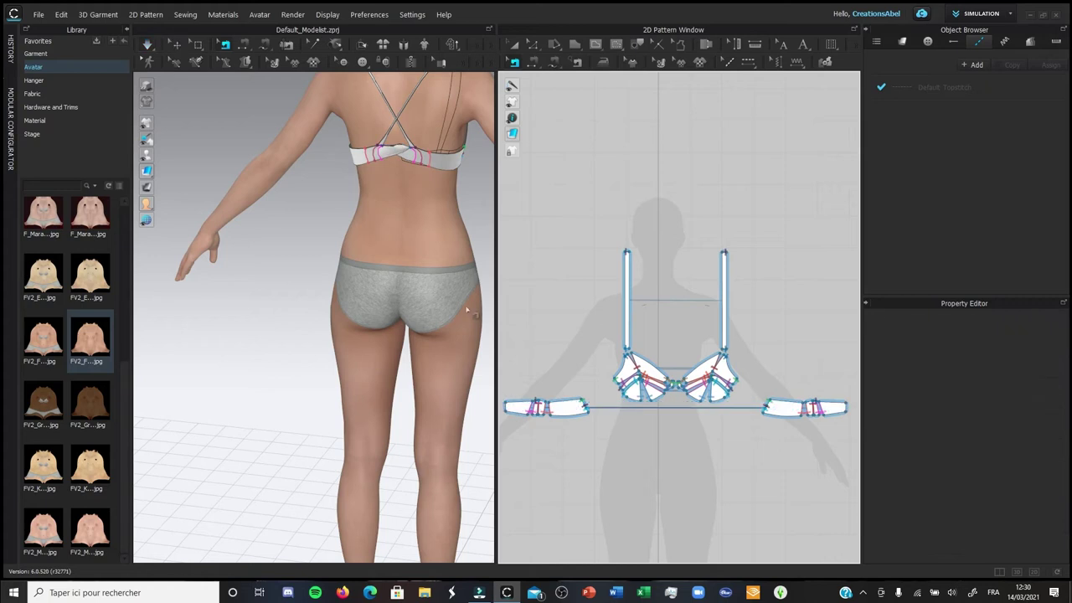
- Finish sewing the outer end of the back band and simulate the bra with its straps on the avatar
{"action": "left_click", "coordinate": [848, 413]}
{"action": "key", "text": "space"}
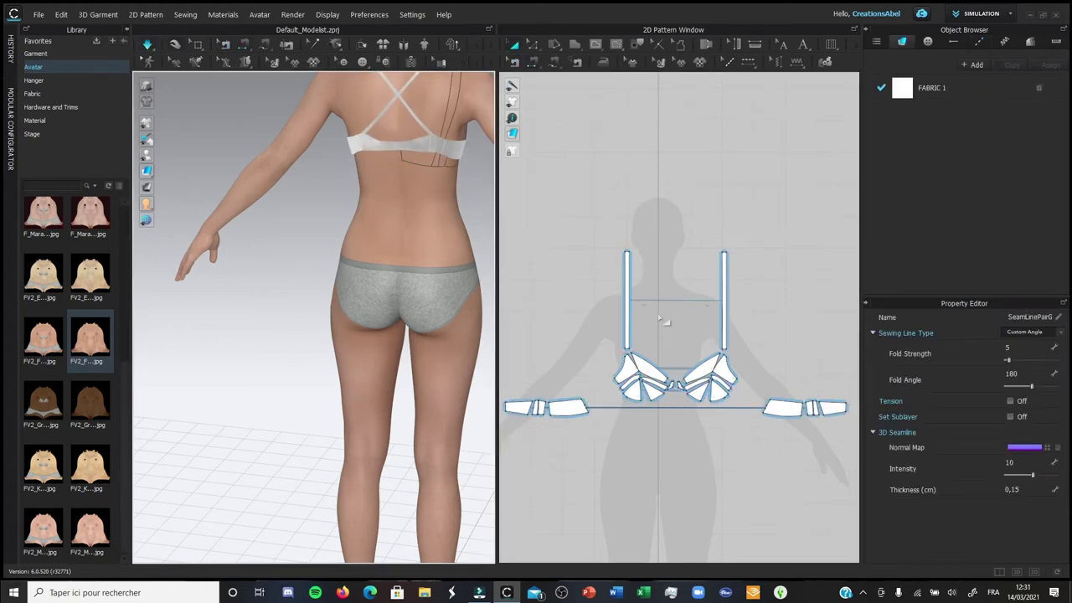
{"action": "left_click", "coordinate": [627, 257]}
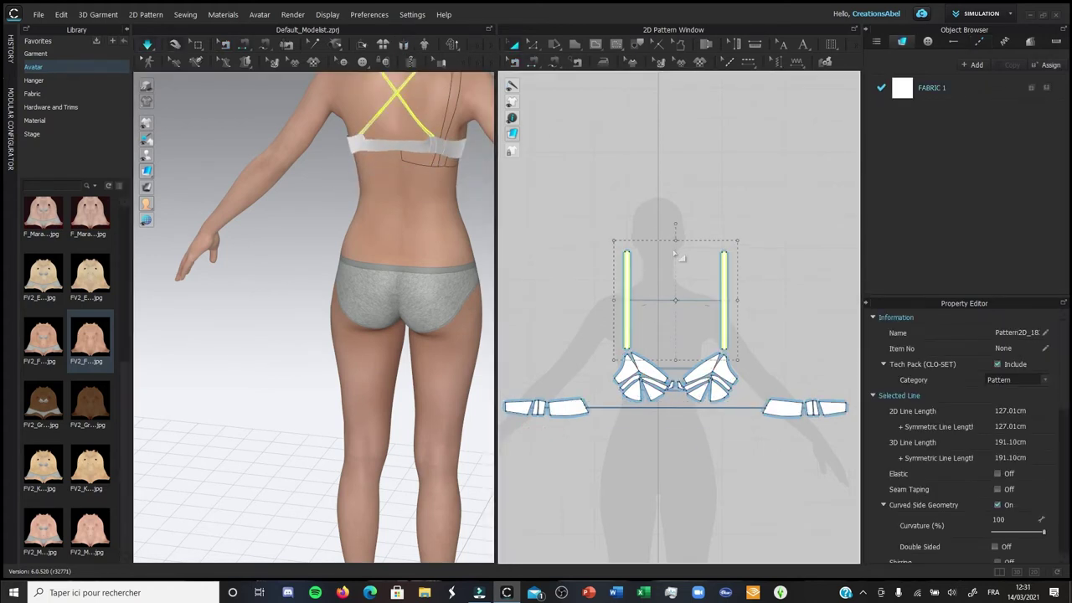
{"action": "key", "text": "space"}
{"action": "left_click", "coordinate": [546, 208]}
{"action": "right_click_drag", "start_coordinate": [436, 176], "coordinate": [197, 144]}
{"action": "left_click", "coordinate": [376, 115]}
{"action": "left_click", "coordinate": [367, 115]}
{"action": "right_click_drag", "start_coordinate": [366, 111], "coordinate": [197, 153]}
- Merge the separate back band pieces into one pattern along the seams between them
{"action": "left_click", "coordinate": [513, 66]}
{"action": "scroll", "coordinate": [562, 410], "scroll_direction": "up", "scroll_amount": 3}
{"action": "right_click", "coordinate": [543, 412]}
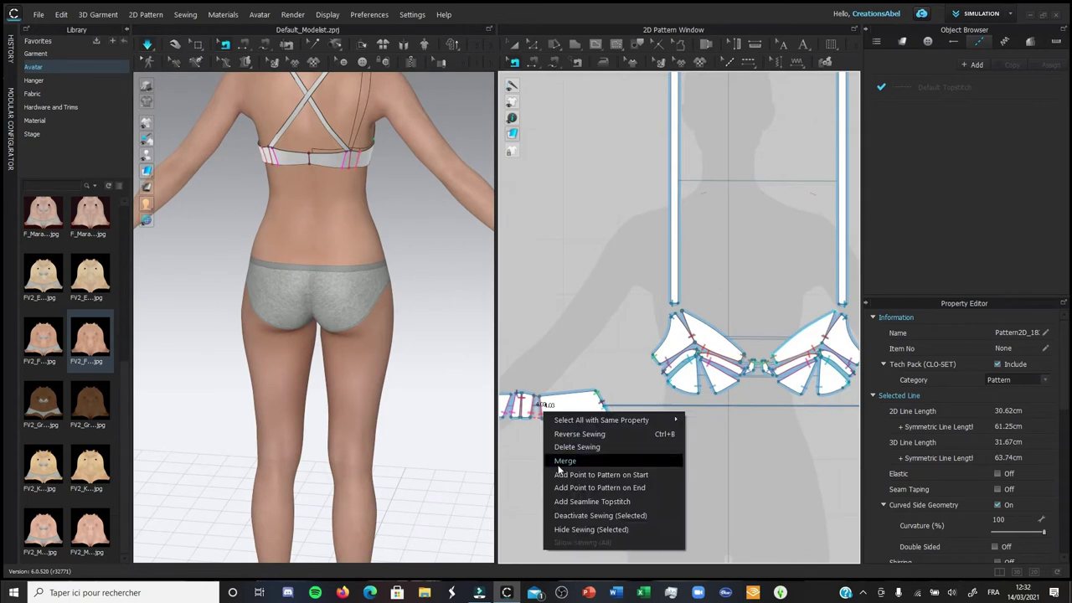
{"action": "left_click", "coordinate": [561, 467]}
{"action": "right_click", "coordinate": [525, 412]}
{"action": "right_click", "coordinate": [533, 417]}
{"action": "left_click", "coordinate": [563, 467]}
{"action": "right_click", "coordinate": [525, 418]}
{"action": "left_click", "coordinate": [542, 469]}
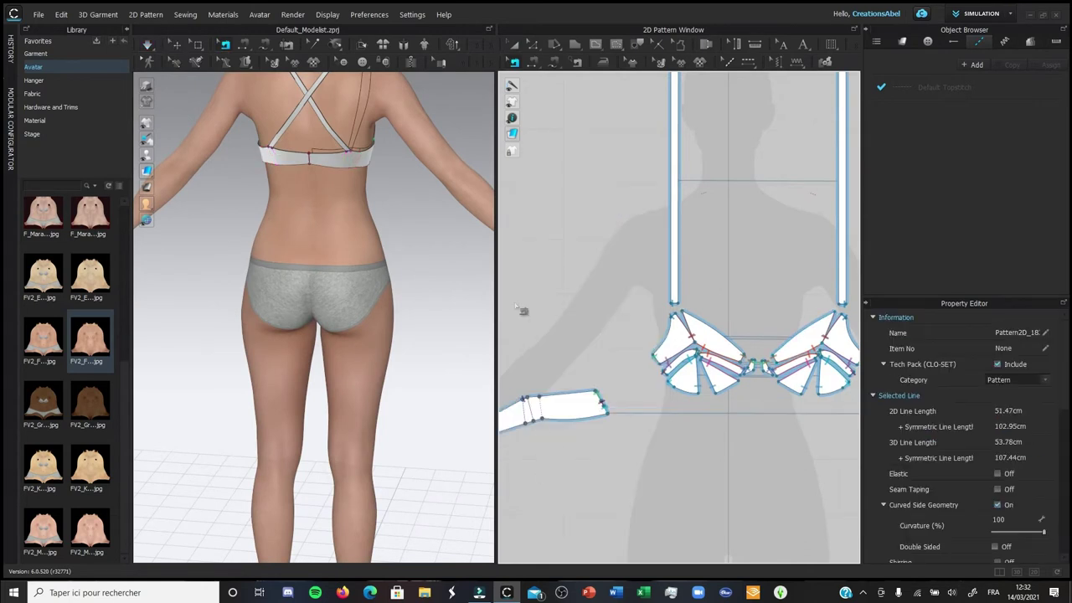
- Delete the leftover points along the edges of the merged back band
{"action": "left_click", "coordinate": [533, 46]}
{"action": "left_click_drag", "start_coordinate": [520, 464], "coordinate": [517, 374]}
{"action": "key", "text": "Delete"}
{"action": "scroll", "coordinate": [542, 384], "scroll_direction": "down", "scroll_amount": 4}
{"action": "scroll", "coordinate": [521, 402], "scroll_direction": "up", "scroll_amount": 4}
- Move the back band's corner points into a rectangular strip and clean up its edges and inner lines
{"action": "left_click_drag", "start_coordinate": [517, 378], "coordinate": [604, 320]}
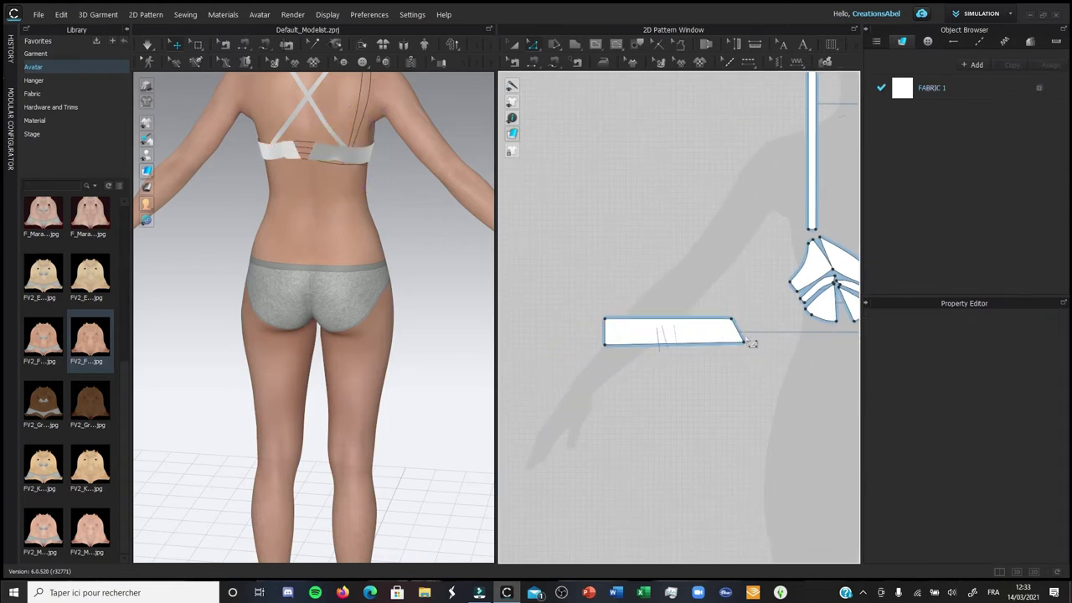
{"action": "left_click_drag", "start_coordinate": [744, 341], "coordinate": [734, 343]}
{"action": "right_click", "coordinate": [681, 378]}
{"action": "left_click", "coordinate": [712, 269]}
{"action": "scroll", "coordinate": [712, 270], "scroll_direction": "down", "scroll_amount": 1}
{"action": "right_click", "coordinate": [711, 273]}
{"action": "left_click", "coordinate": [722, 378]}
{"action": "scroll", "coordinate": [711, 373], "scroll_direction": "down", "scroll_amount": 1}
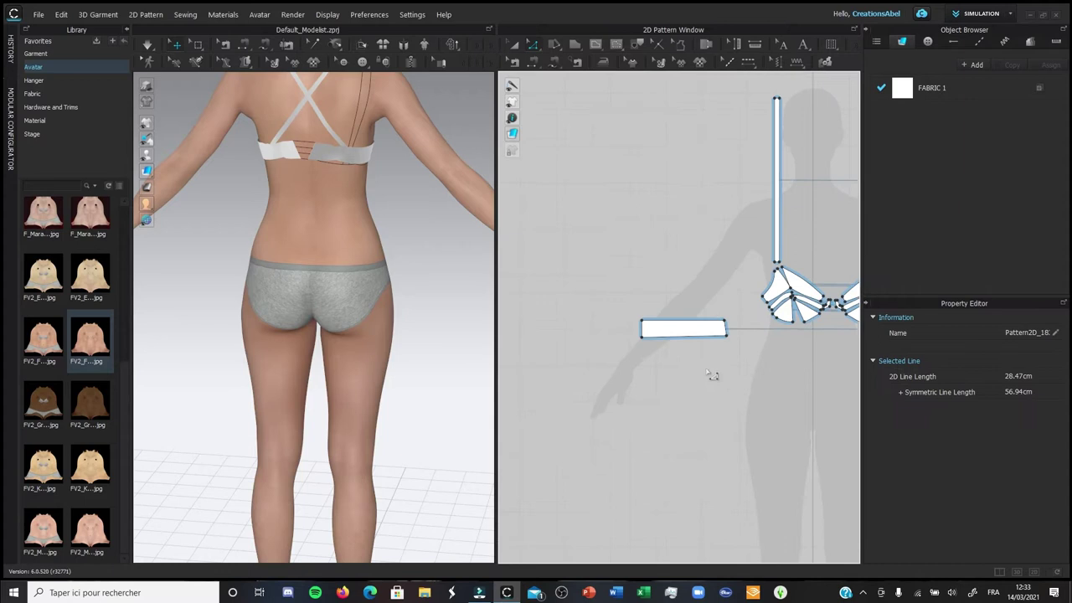
- Shorten the back band by moving its inner end edge outward and simulate the new fit
{"action": "key", "text": "space"}
{"action": "scroll", "coordinate": [730, 337], "scroll_direction": "up", "scroll_amount": 5}
{"action": "left_click_drag", "start_coordinate": [731, 331], "coordinate": [685, 332]}
{"action": "key", "text": "space"}
{"action": "right_click_drag", "start_coordinate": [473, 117], "coordinate": [373, 82]}
{"action": "scroll", "coordinate": [352, 82], "scroll_direction": "down", "scroll_amount": 2}
{"action": "scroll", "coordinate": [569, 172], "scroll_direction": "down", "scroll_amount": 7}
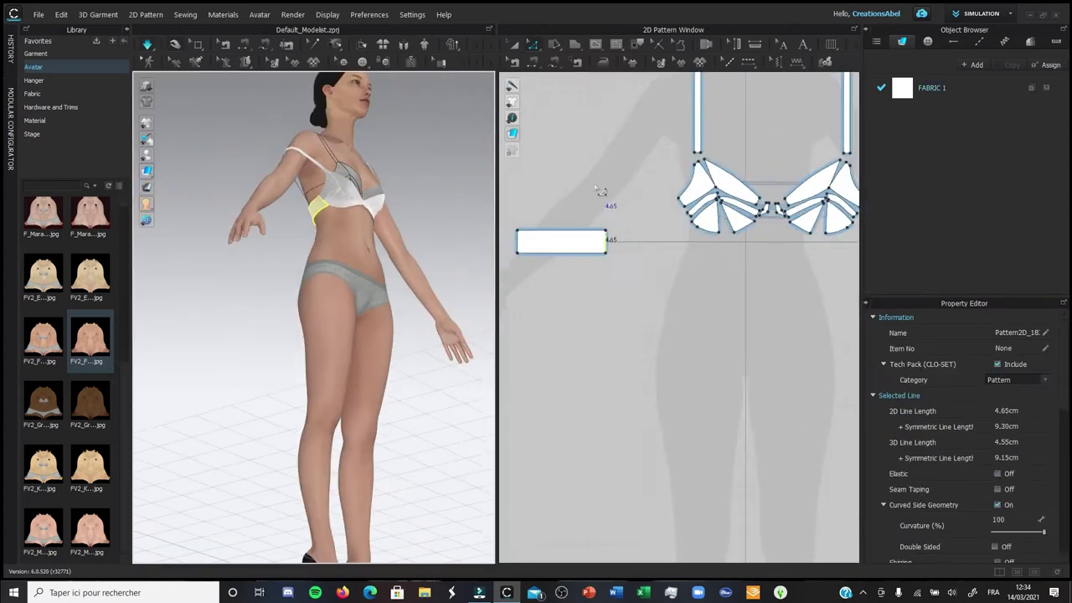
- Shorten the shoulder straps by moving their upper edge down and their lower edge slightly up
{"action": "scroll", "coordinate": [720, 109], "scroll_direction": "up", "scroll_amount": 7}
{"action": "left_click_drag", "start_coordinate": [725, 107], "coordinate": [727, 198]}
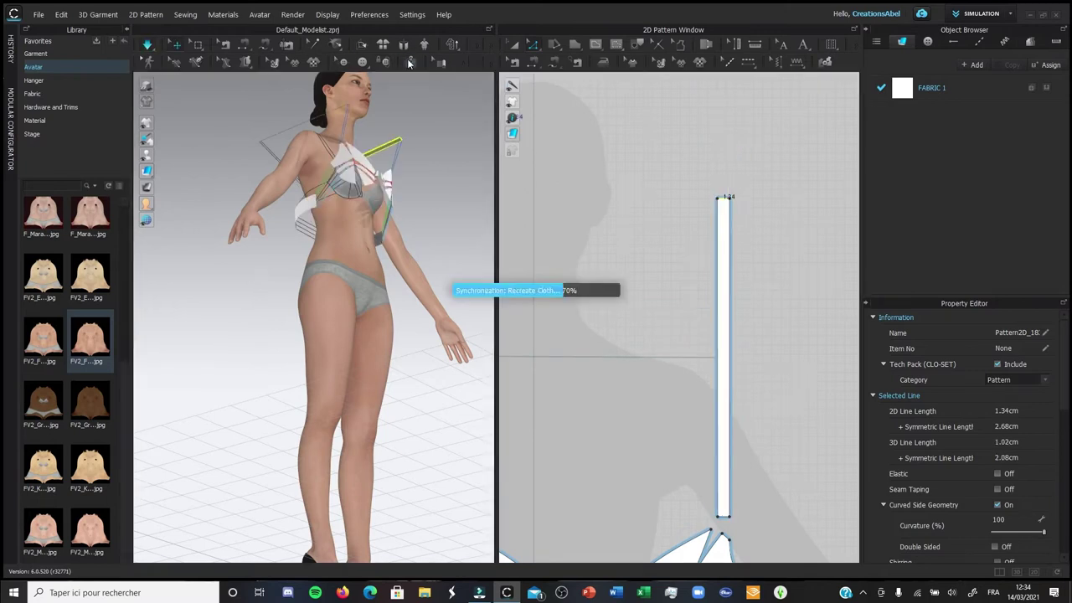
{"action": "left_click_drag", "start_coordinate": [726, 516], "coordinate": [732, 500]}
{"action": "right_click_drag", "start_coordinate": [423, 168], "coordinate": [563, 225]}
{"action": "scroll", "coordinate": [569, 228], "scroll_direction": "down", "scroll_amount": 2}
- Set the particle distance of all bra patterns to 10 mm and adjust the simulated bra on the avatar
{"action": "key", "text": "ctrl+a"}
{"action": "scroll", "coordinate": [998, 503], "scroll_direction": "down", "scroll_amount": 2}
{"action": "left_click", "coordinate": [996, 509]}
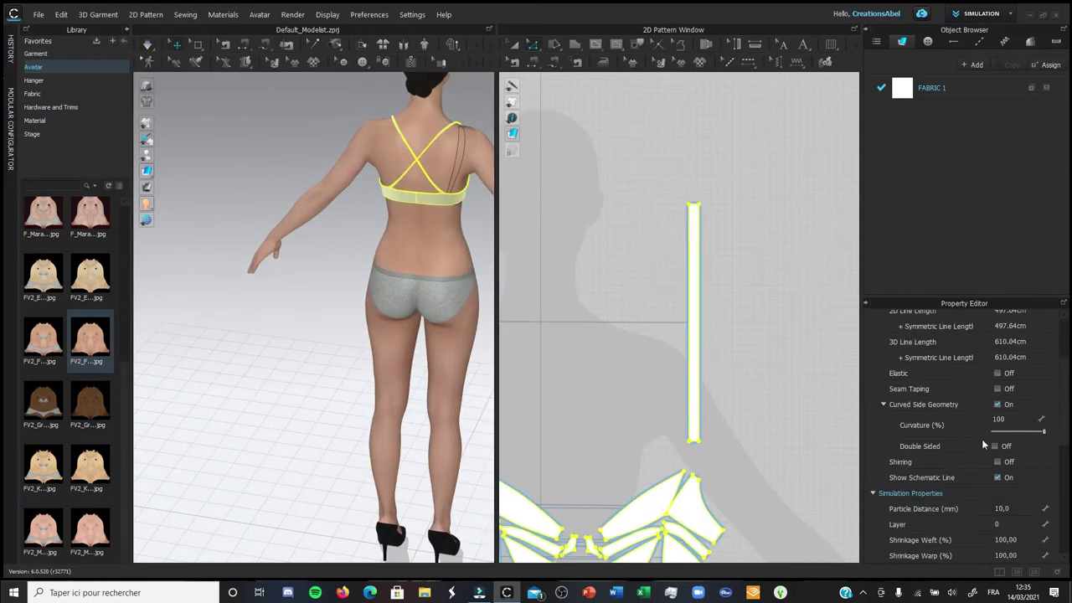
{"action": "right_click_drag", "start_coordinate": [402, 121], "coordinate": [232, 119]}
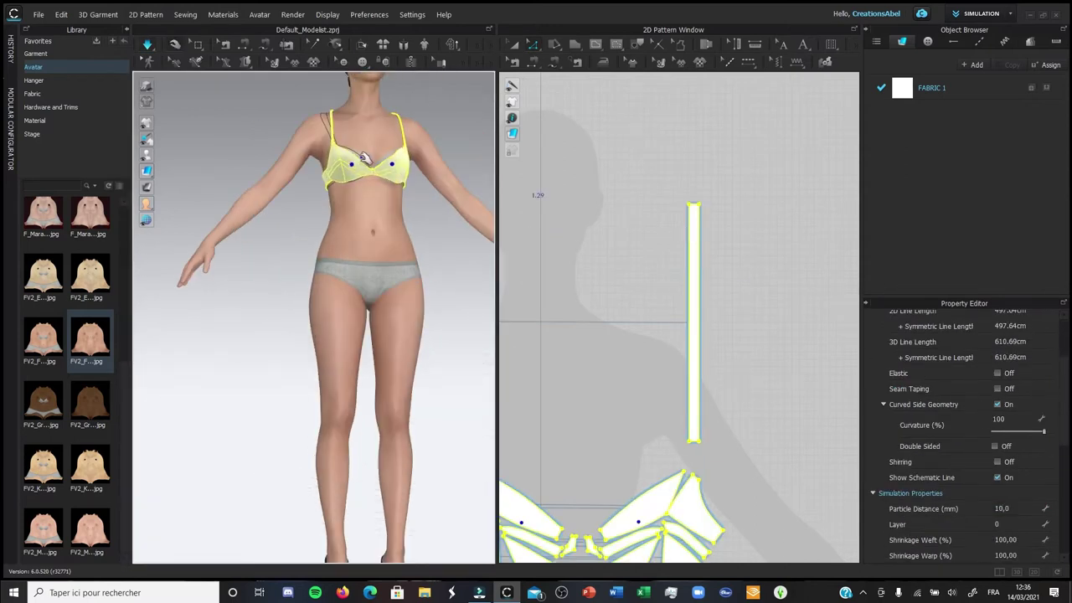
{"action": "right_click_drag", "start_coordinate": [337, 192], "coordinate": [127, 223]}
{"action": "left_click", "coordinate": [221, 206]}
{"action": "right_click_drag", "start_coordinate": [222, 206], "coordinate": [405, 172]}
{"action": "left_click", "coordinate": [414, 159]}
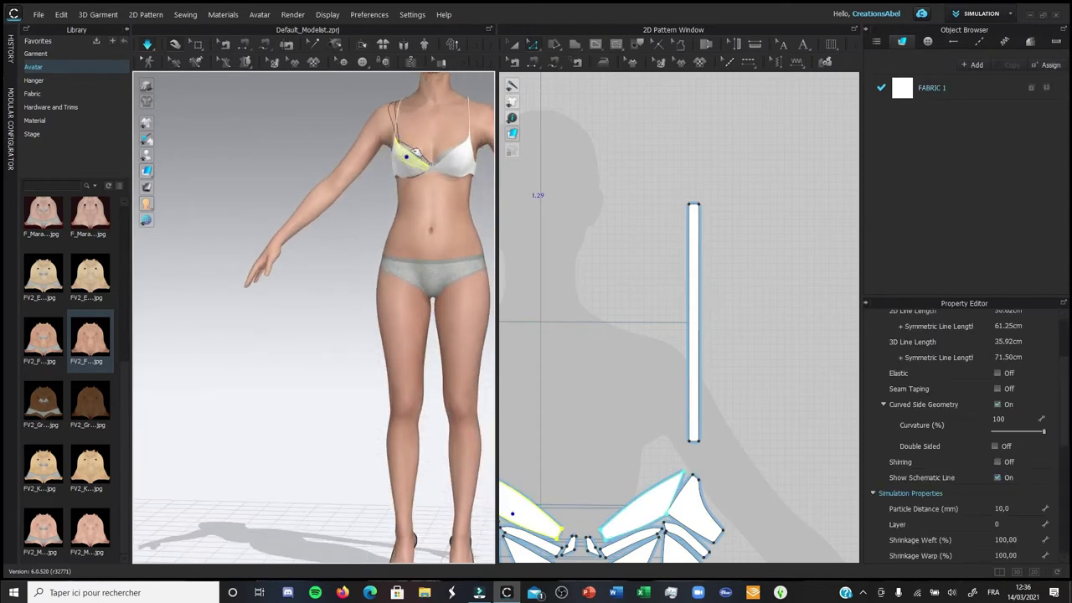
- Strengthen all bra patterns and reset their arrangement around the avatar
{"action": "key", "text": "ctrl+a"}
{"action": "right_click", "coordinate": [460, 171]}
{"action": "left_click", "coordinate": [526, 275]}
{"action": "left_click", "coordinate": [435, 147]}
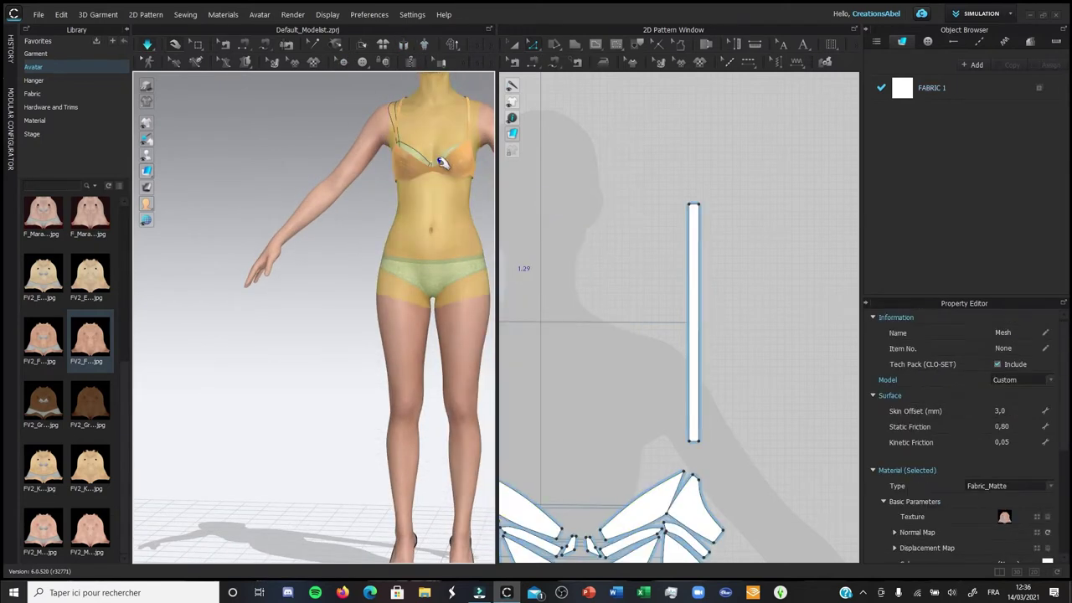
{"action": "right_click_drag", "start_coordinate": [439, 134], "coordinate": [249, 149]}
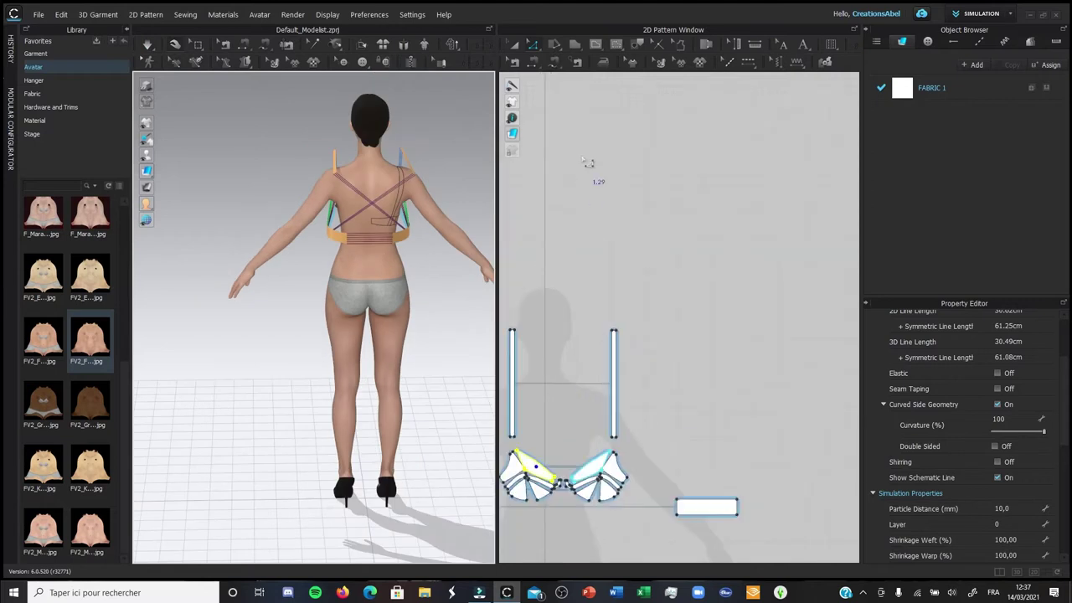
{"action": "left_click_drag", "start_coordinate": [708, 506], "coordinate": [731, 534]}
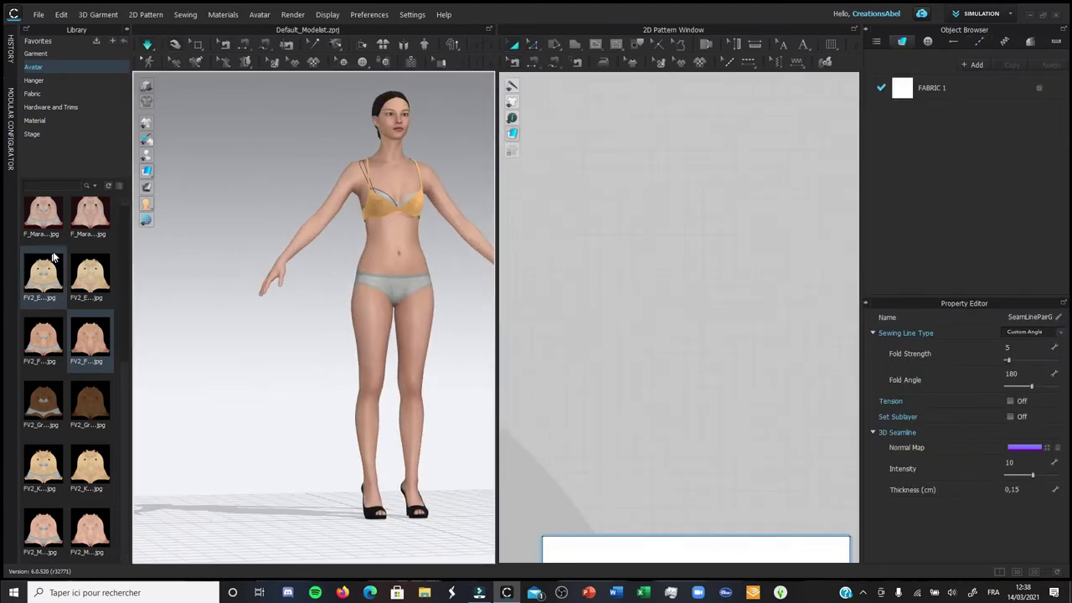
- Try a particle distance of 20 mm on the selected cup panels
{"action": "left_click", "coordinate": [382, 189]}
{"action": "left_click", "coordinate": [379, 183]}
{"action": "left_click", "coordinate": [385, 204]}
{"action": "left_click", "coordinate": [383, 204]}
{"action": "left_click", "coordinate": [1001, 509]}
{"action": "type", "text": "20"}
{"action": "key", "text": "Return"}
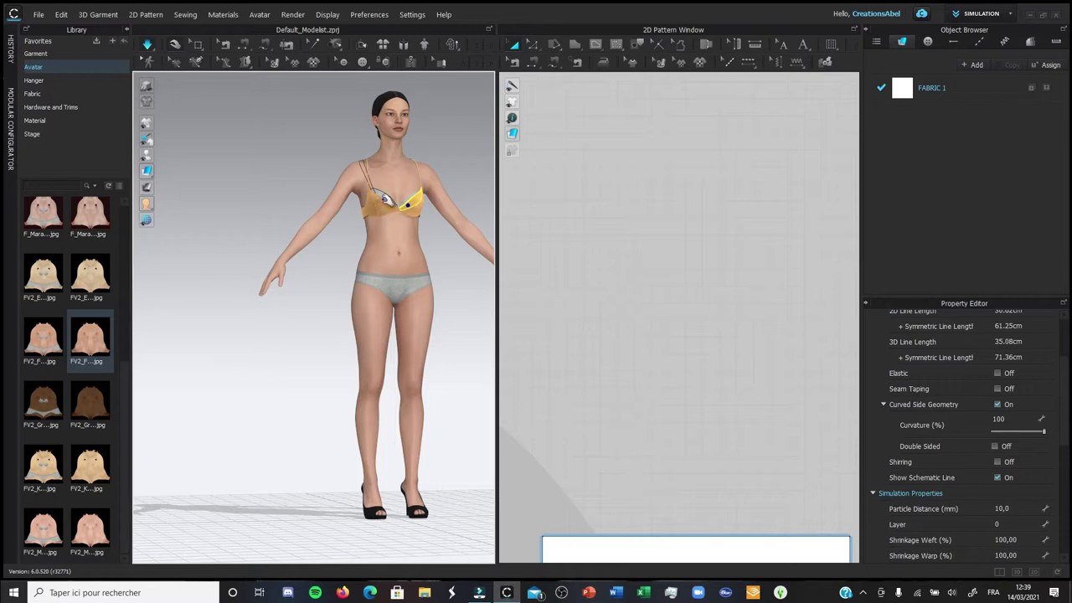
{"action": "left_click", "coordinate": [403, 46]}
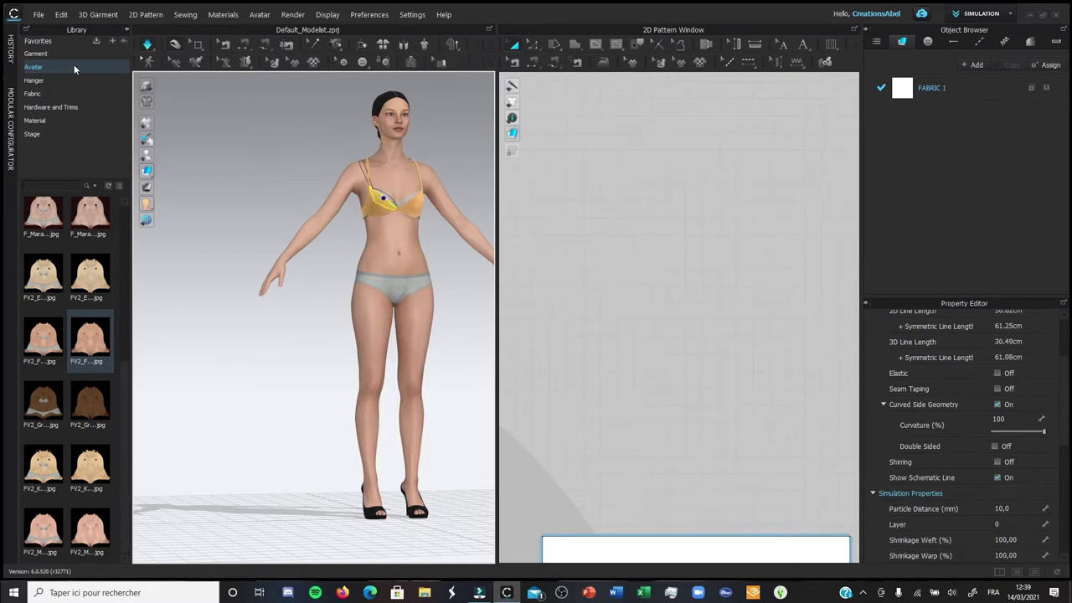
- Replace the avatar's body texture with the underwear-free FV2_F skin image from the avatar texture library
{"action": "left_click", "coordinate": [84, 67]}
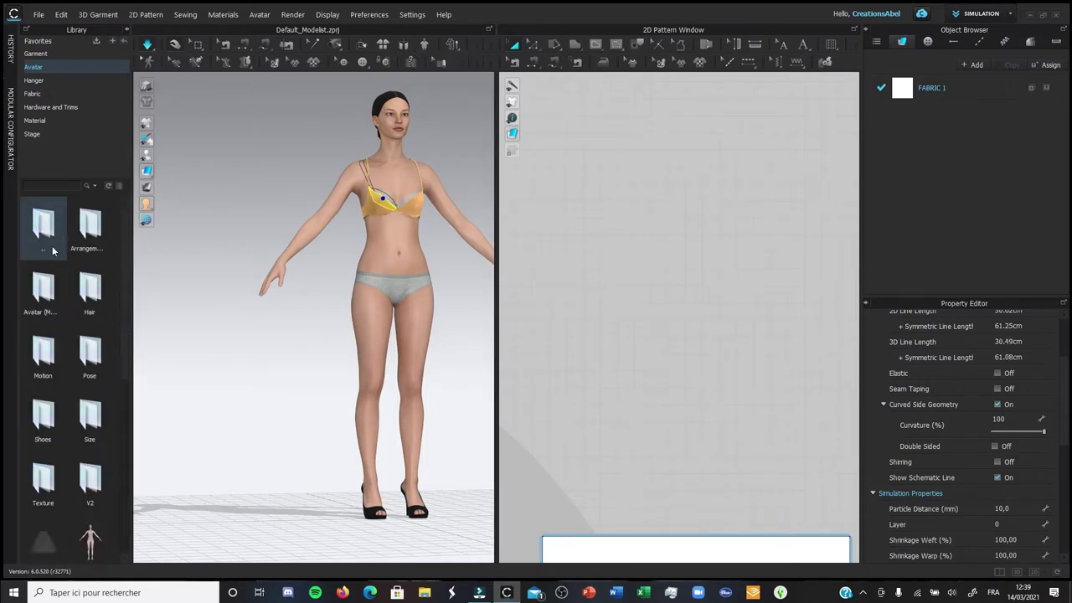
{"action": "double_click", "coordinate": [89, 294]}
{"action": "left_click", "coordinate": [124, 505]}
{"action": "double_click", "coordinate": [94, 360]}
{"action": "left_click", "coordinate": [530, 316]}
{"action": "scroll", "coordinate": [88, 376], "scroll_direction": "up", "scroll_amount": 4}
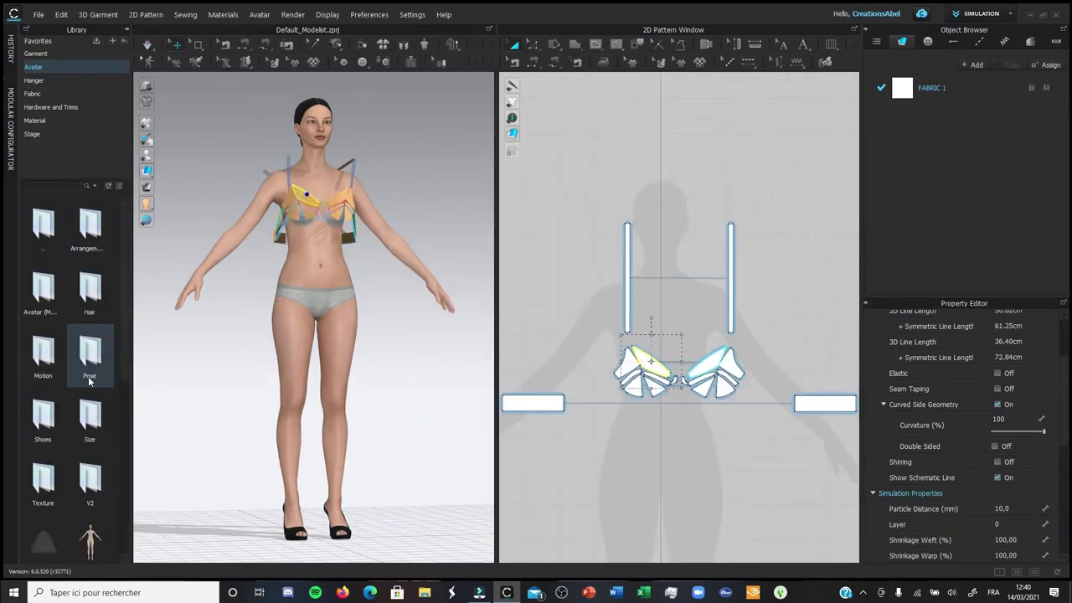
{"action": "double_click", "coordinate": [65, 459]}
{"action": "left_click_drag", "start_coordinate": [100, 381], "coordinate": [380, 362]}
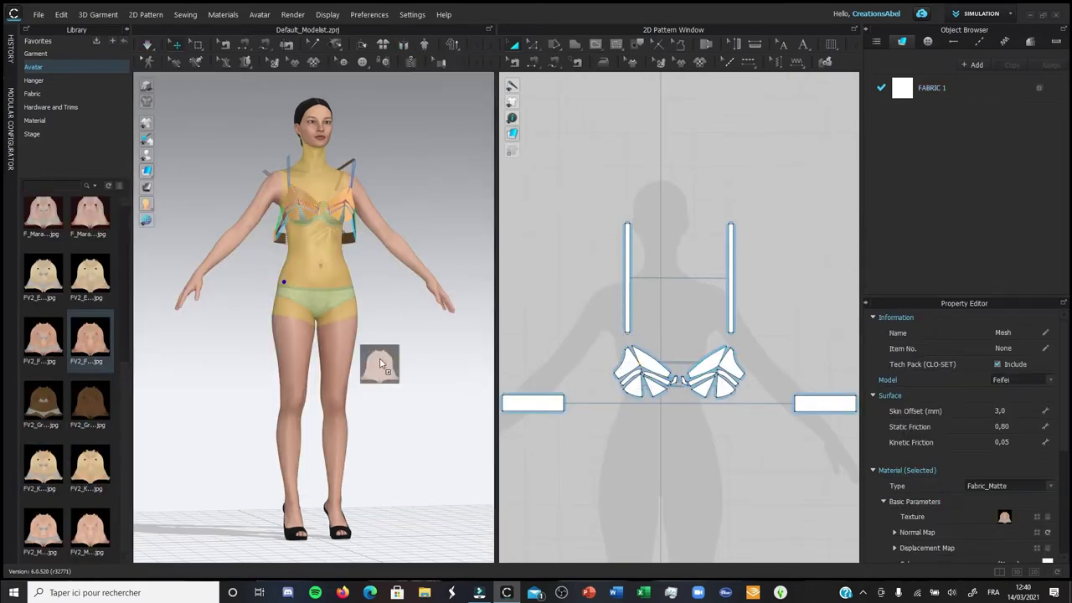
{"action": "left_click_drag", "start_coordinate": [1017, 519], "coordinate": [1010, 518]}
- Delete the two small centre panels between the bra cups
{"action": "left_click", "coordinate": [343, 209]}
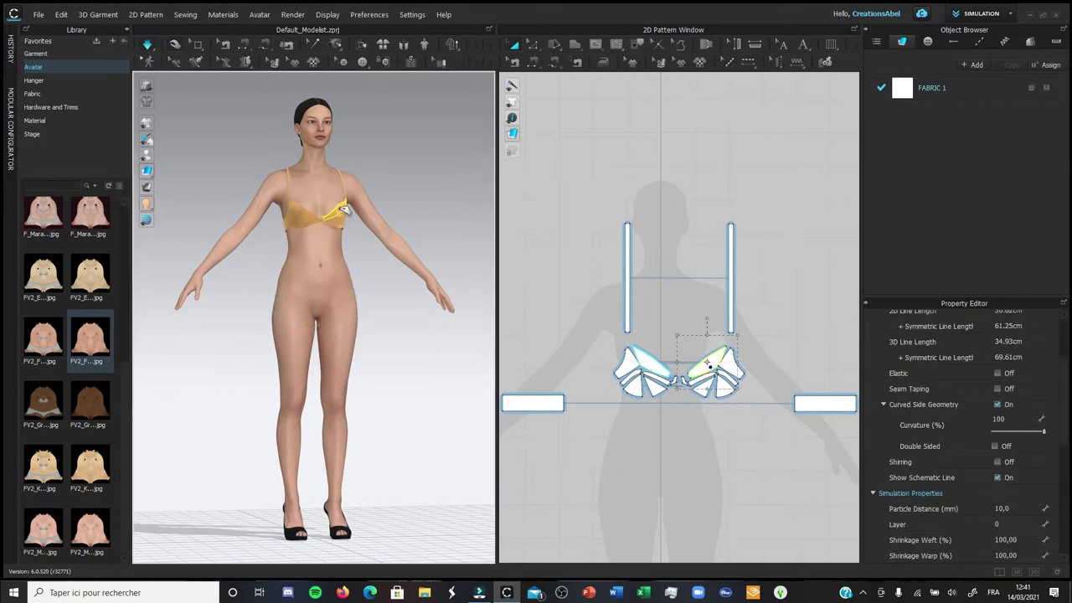
{"action": "right_click_drag", "start_coordinate": [341, 218], "coordinate": [253, 194]}
{"action": "scroll", "coordinate": [667, 408], "scroll_direction": "up", "scroll_amount": 4}
{"action": "left_click_drag", "start_coordinate": [670, 372], "coordinate": [723, 326]}
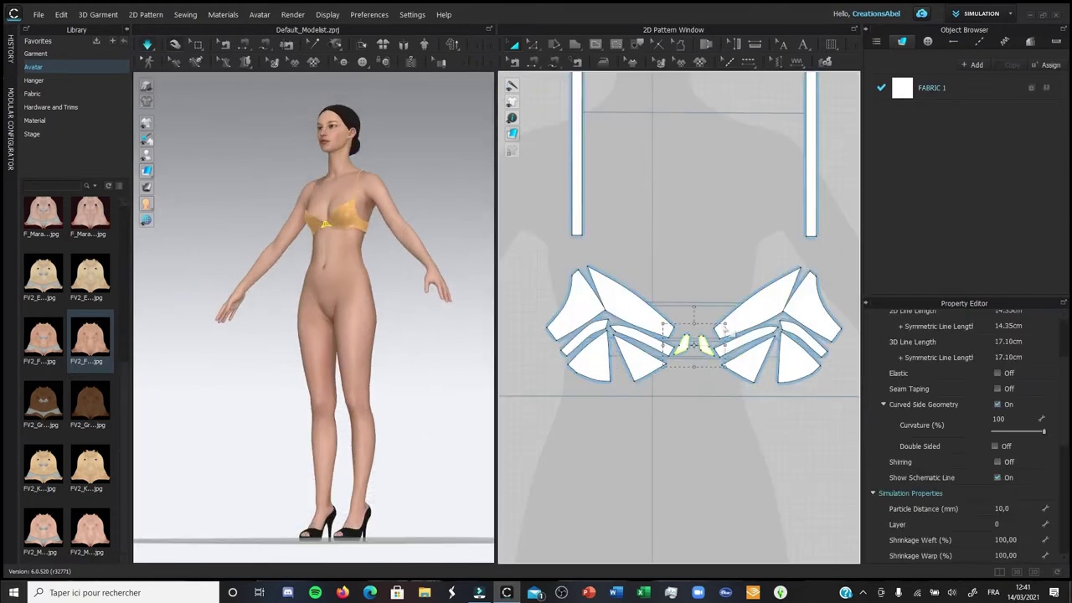
{"action": "key", "text": "Delete"}
- Sew the inner edges of the two cups together at the centre front and simulate the bra
{"action": "key", "text": "n"}
{"action": "scroll", "coordinate": [608, 562], "scroll_direction": "up", "scroll_amount": 4}
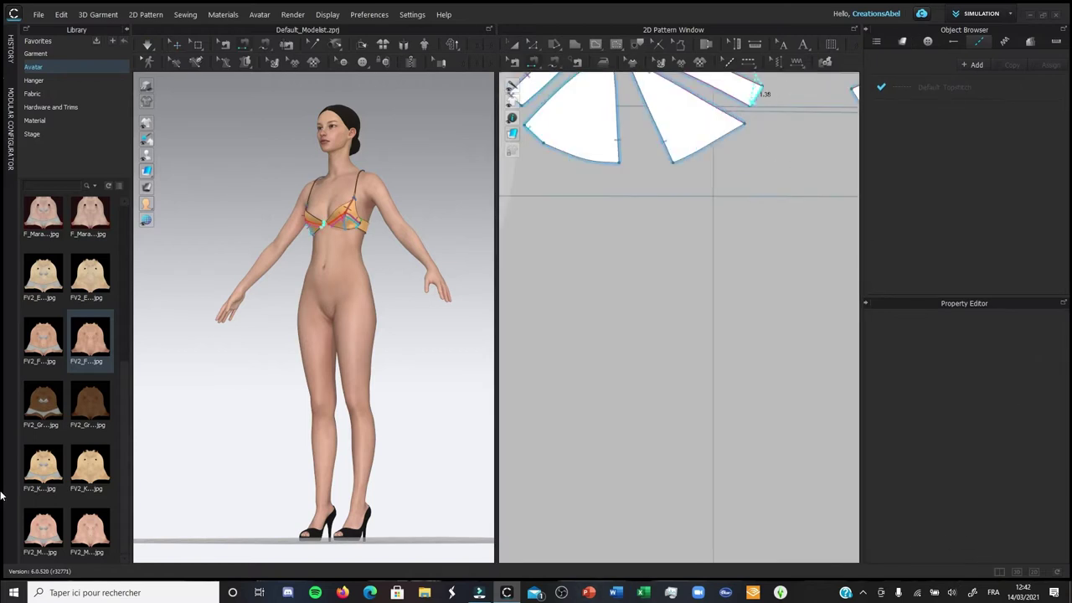
{"action": "key", "text": "2"}
{"action": "key", "text": "5"}
{"action": "key", "text": "2"}
{"action": "scroll", "coordinate": [811, 356], "scroll_direction": "down", "scroll_amount": 5}
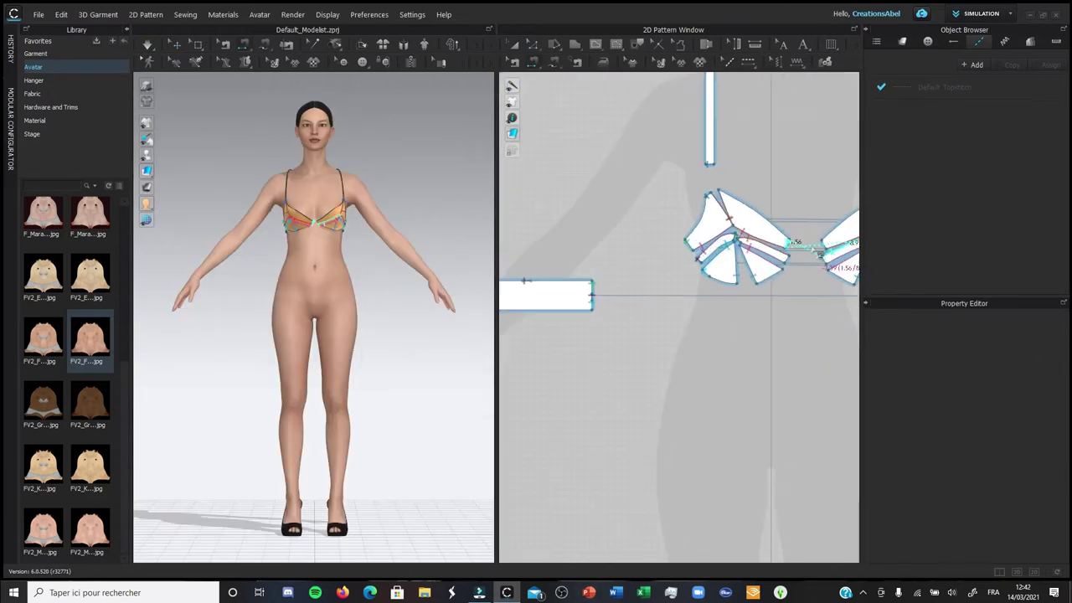
{"action": "left_click", "coordinate": [817, 269]}
{"action": "key", "text": "space"}
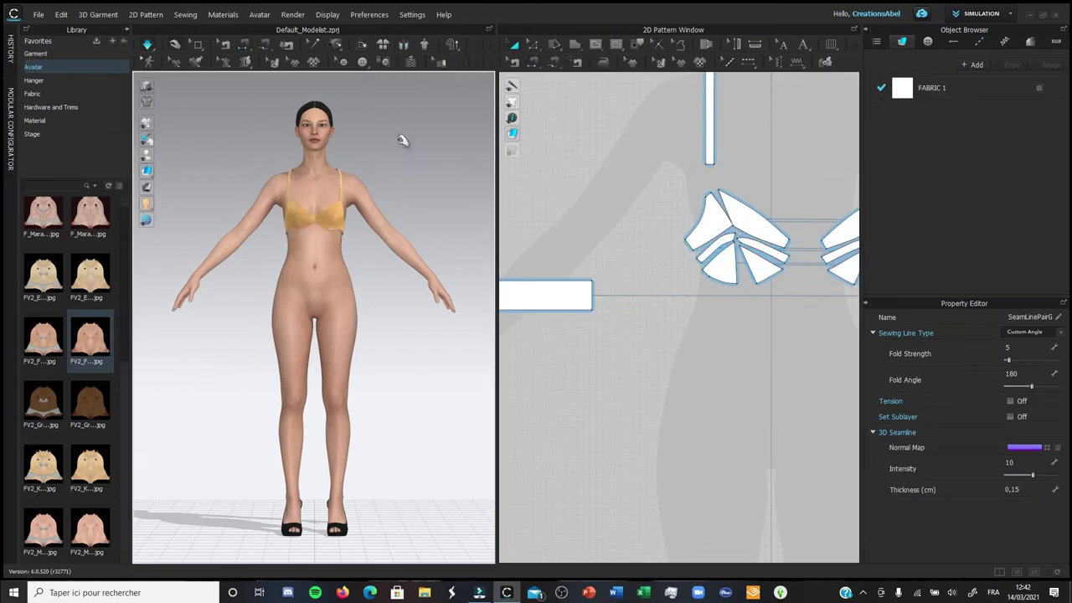
- Draw half of the front bottom panel with the Polygon tool, about 12 cm at the waist and 18 cm at the side, and level its crotch
{"action": "scroll", "coordinate": [371, 233], "scroll_direction": "up", "scroll_amount": 5}
{"action": "right_click_drag", "start_coordinate": [367, 236], "coordinate": [442, 132]}
{"action": "left_click", "coordinate": [578, 60]}
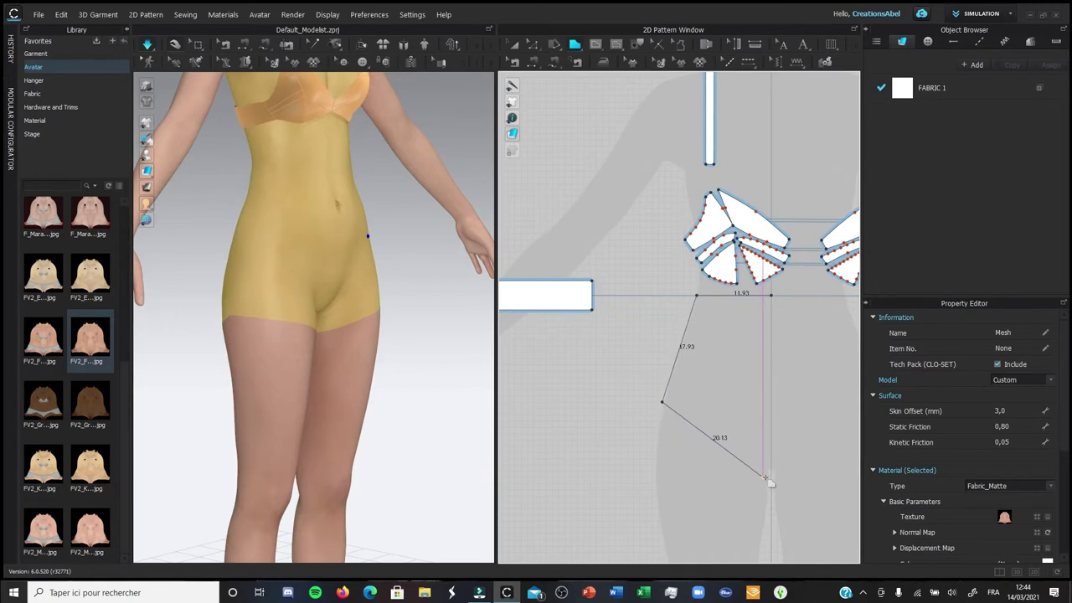
{"action": "left_click", "coordinate": [772, 294]}
{"action": "key", "text": "z"}
{"action": "left_click_drag", "start_coordinate": [763, 478], "coordinate": [764, 483]}
- Add a point midway along the half panel's waistline, slightly lowered, and convert it to a curve point
{"action": "right_click", "coordinate": [732, 299]}
{"action": "left_click", "coordinate": [741, 374]}
{"action": "left_click", "coordinate": [521, 381]}
{"action": "right_click", "coordinate": [734, 302]}
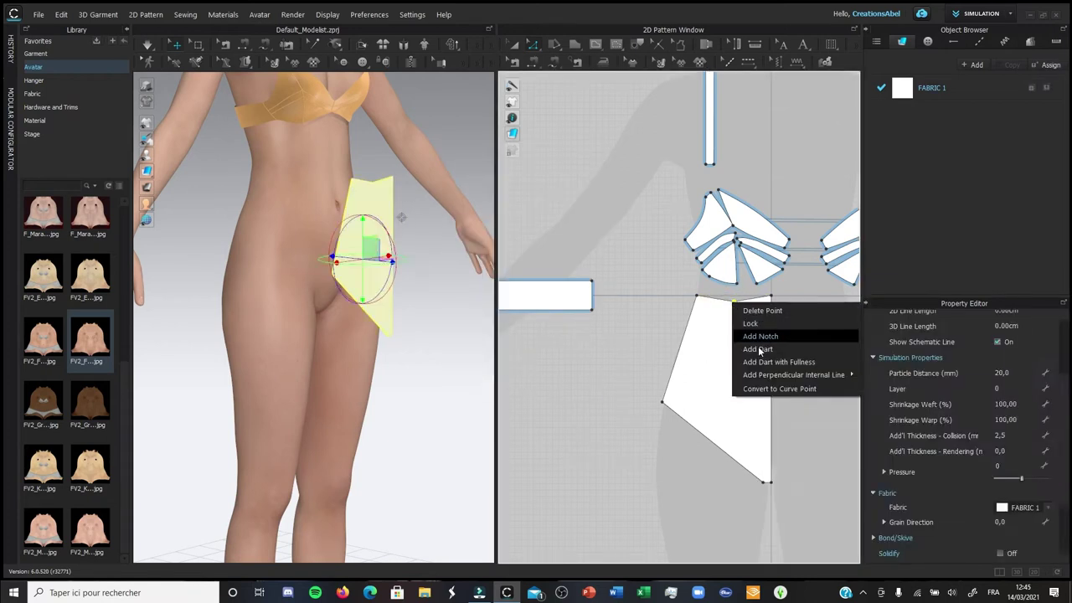
{"action": "left_click", "coordinate": [759, 389]}
- Unfold the half panel across its centre line and delete the centre point on the crotch edge
{"action": "right_click", "coordinate": [772, 359]}
{"action": "left_click", "coordinate": [809, 511]}
{"action": "left_click", "coordinate": [769, 486]}
{"action": "key", "text": "Delete"}
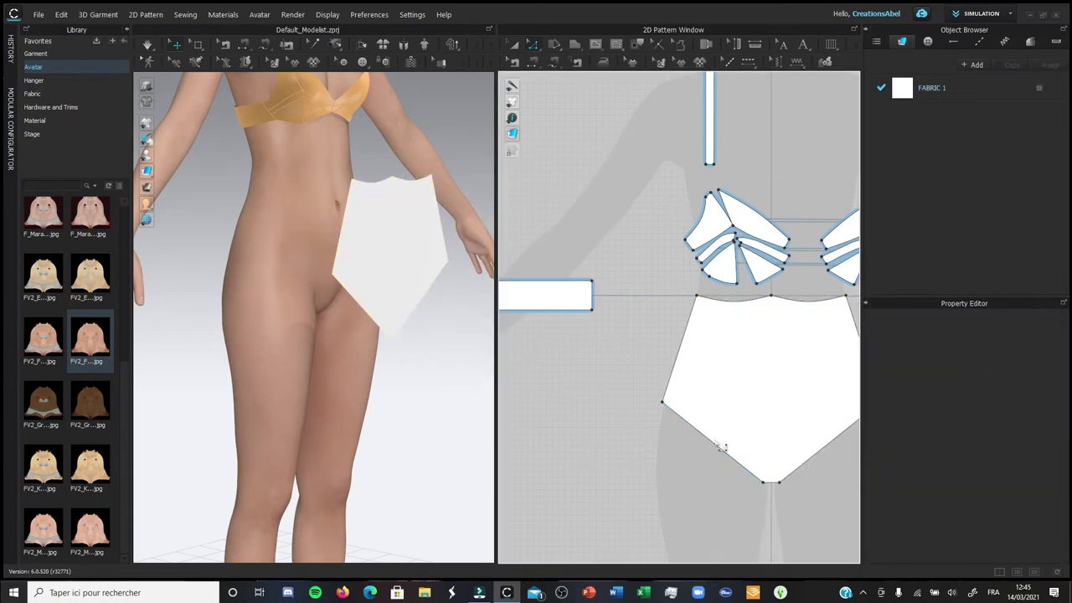
- Copy the front bottom panel and paste the duplicate beside it for the back
{"action": "scroll", "coordinate": [718, 438], "scroll_direction": "down", "scroll_amount": 8}
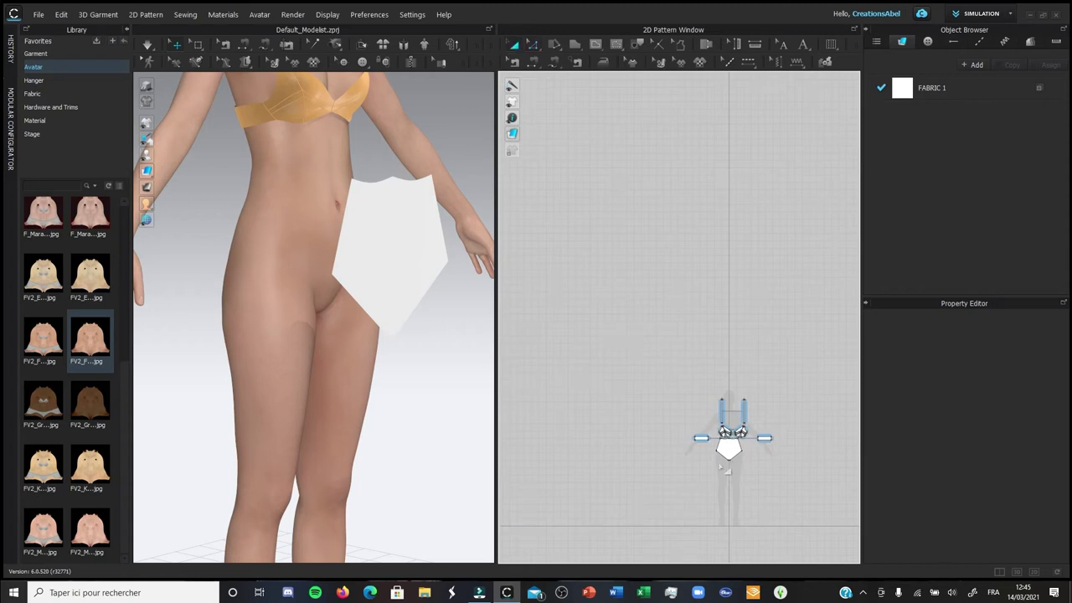
{"action": "scroll", "coordinate": [724, 457], "scroll_direction": "up", "scroll_amount": 4}
{"action": "right_click", "coordinate": [725, 456]}
{"action": "left_click", "coordinate": [747, 76]}
{"action": "right_click", "coordinate": [806, 460]}
{"action": "left_click", "coordinate": [831, 221]}
{"action": "left_click", "coordinate": [829, 451]}
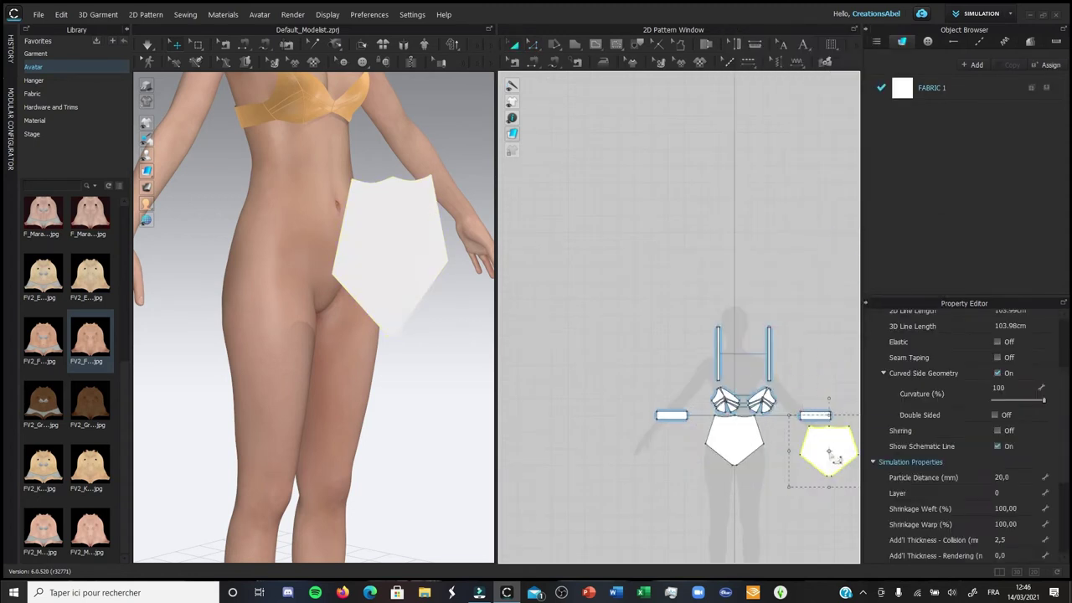
- Straighten the back panel's waistline by deleting all curve points on both halves
{"action": "left_click", "coordinate": [815, 441]}
{"action": "right_click", "coordinate": [823, 428]}
{"action": "left_click", "coordinate": [873, 265]}
{"action": "right_click", "coordinate": [839, 429]}
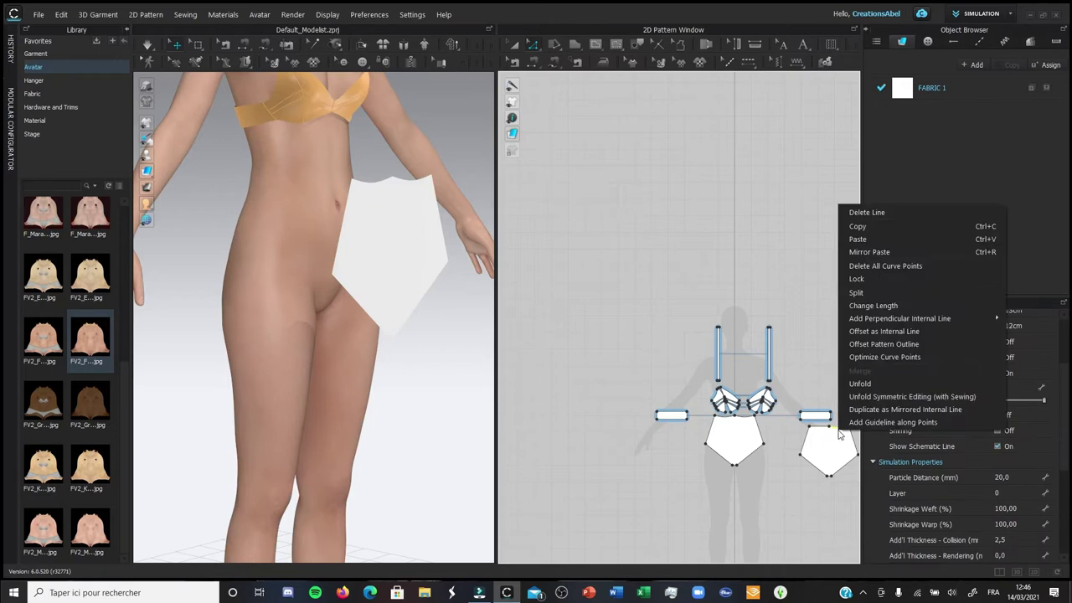
{"action": "left_click", "coordinate": [891, 266]}
{"action": "right_click", "coordinate": [837, 430]}
{"action": "left_click", "coordinate": [838, 291]}
- Show the arrangement points and place the back panel on the one at the centre of the avatar's back hips
{"action": "left_click", "coordinate": [160, 323]}
{"action": "right_click_drag", "start_coordinate": [419, 323], "coordinate": [142, 323]}
{"action": "mouse_move", "coordinate": [146, 155]}
{"action": "left_click", "coordinate": [180, 155]}
{"action": "left_click", "coordinate": [395, 324]}
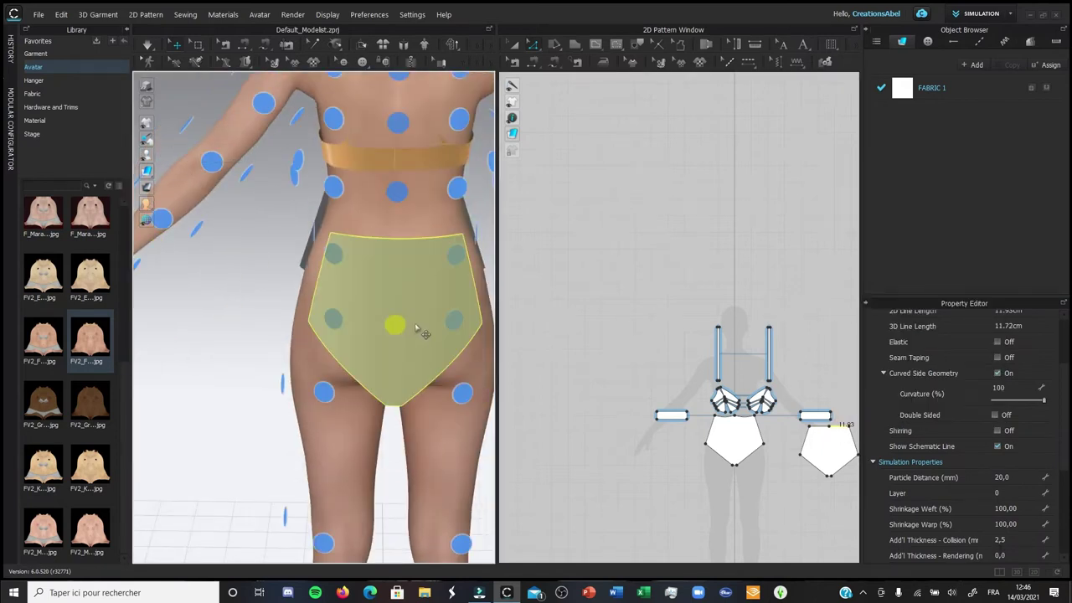
- Sew the back panel's waistline to the back band's lower edge, and join the front and back panels at the crotch
{"action": "left_click", "coordinate": [479, 322]}
{"action": "left_click", "coordinate": [459, 171]}
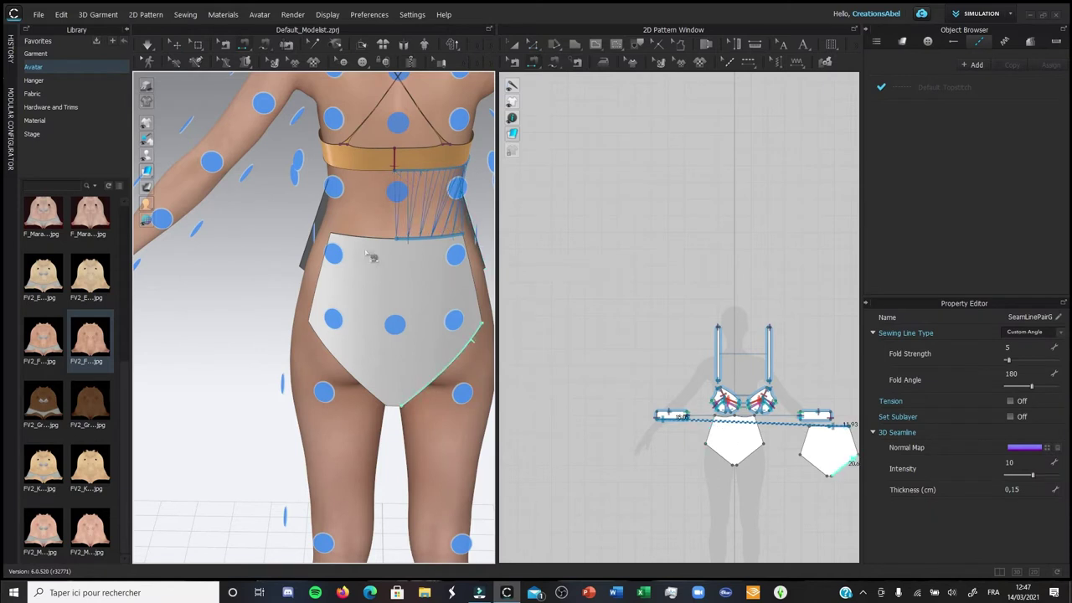
{"action": "key", "text": "2"}
{"action": "left_click", "coordinate": [391, 324]}
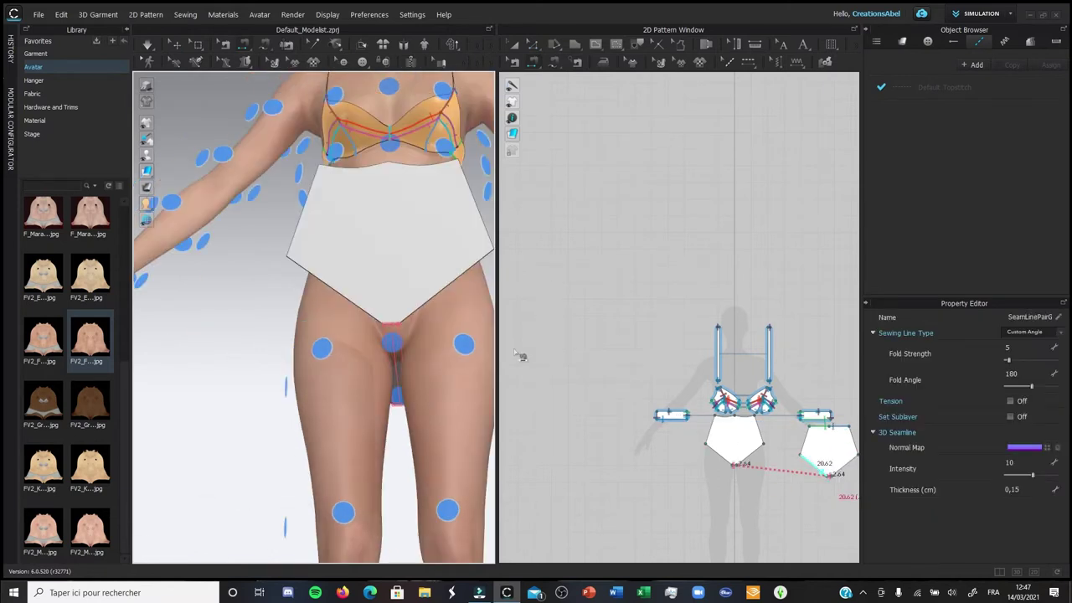
{"action": "left_click", "coordinate": [830, 476]}
- Sew both side seams between the front and back bottom panels
{"action": "left_click", "coordinate": [760, 430]}
{"action": "left_click", "coordinate": [805, 441]}
{"action": "left_click", "coordinate": [854, 441]}
{"action": "left_click", "coordinate": [710, 430]}
- Position the front bottom panel around the avatar's front hips, below the bra
{"action": "key", "text": "q"}
{"action": "key", "text": "space"}
{"action": "left_click_drag", "start_coordinate": [436, 260], "coordinate": [428, 371]}
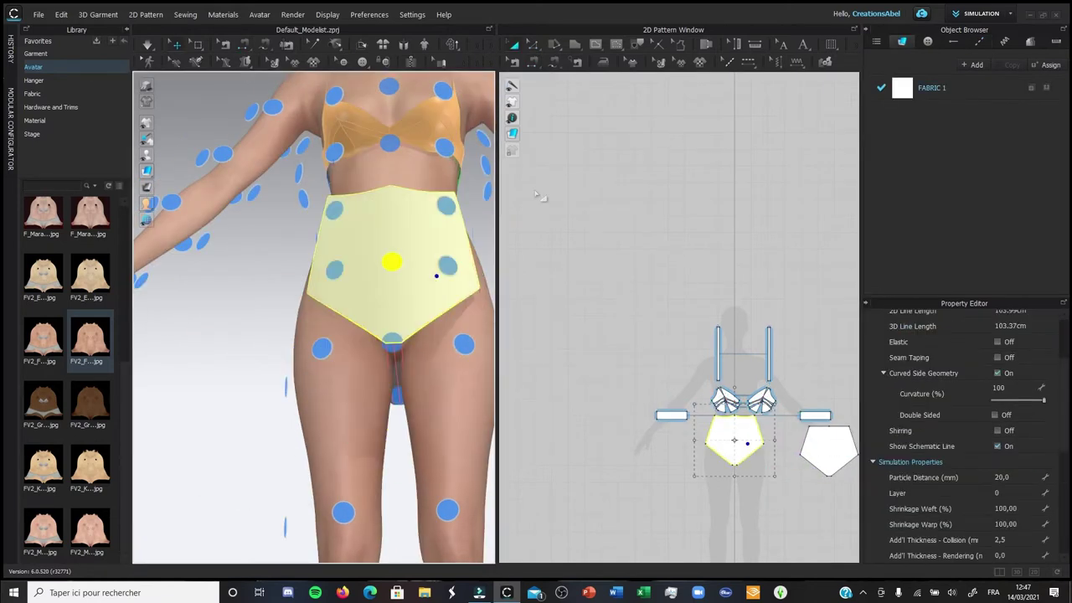
- Sew the front bottom panel's waistline to the lower edges of both bra cups
{"action": "left_click", "coordinate": [534, 63]}
{"action": "scroll", "coordinate": [723, 457], "scroll_direction": "up", "scroll_amount": 5}
{"action": "left_click", "coordinate": [693, 358]}
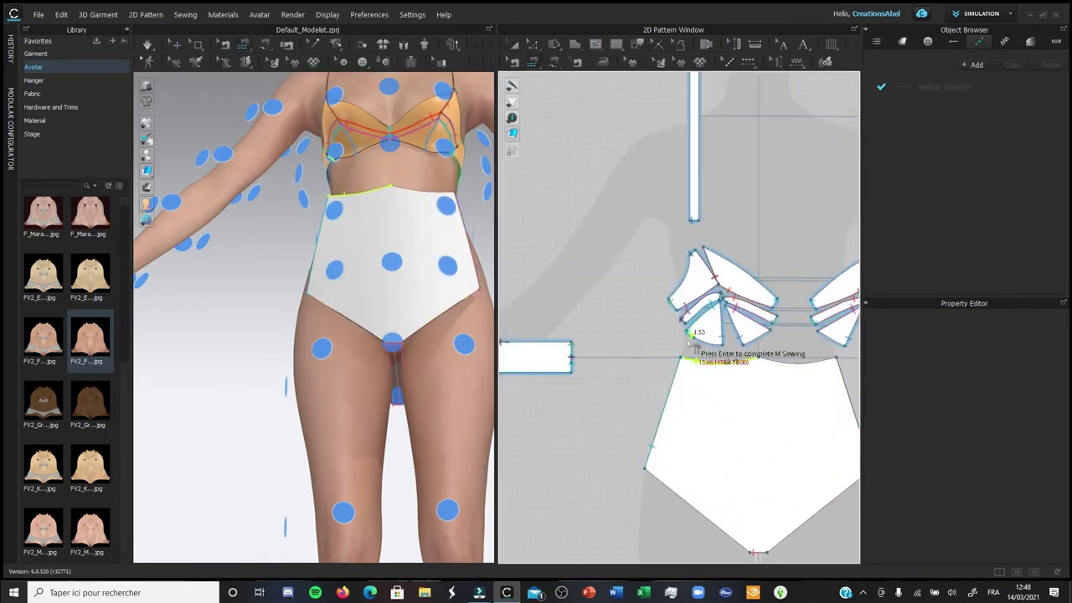
{"action": "key", "text": "Return"}
{"action": "scroll", "coordinate": [797, 369], "scroll_direction": "down", "scroll_amount": 4}
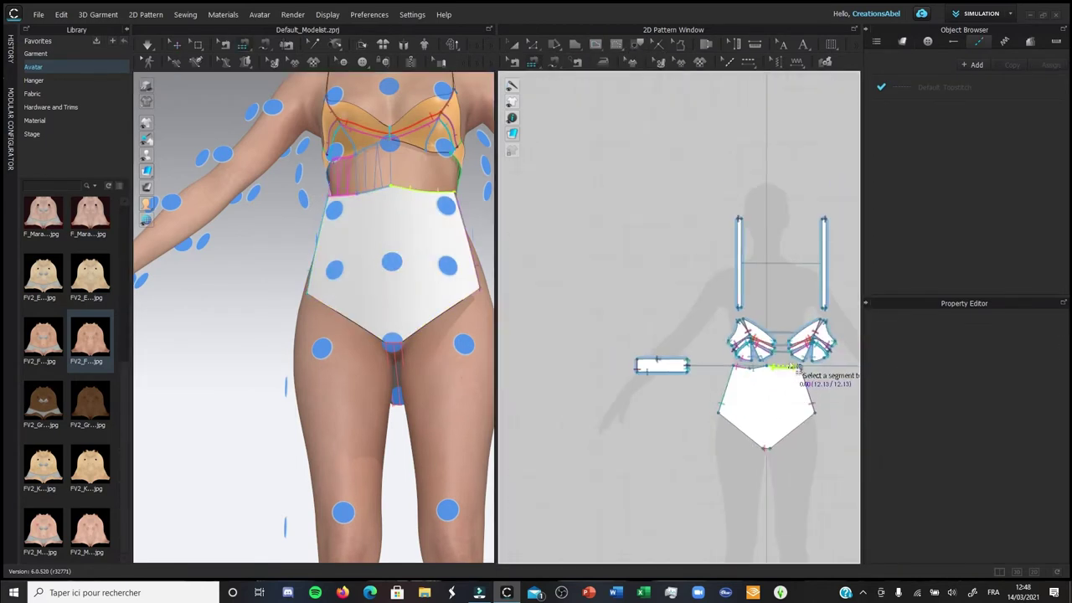
{"action": "key", "text": "Return"}
- Simulate the garment, pull the front panel downward, and inspect the drape at the back
{"action": "key", "text": "space"}
{"action": "left_click_drag", "start_coordinate": [421, 274], "coordinate": [429, 369]}
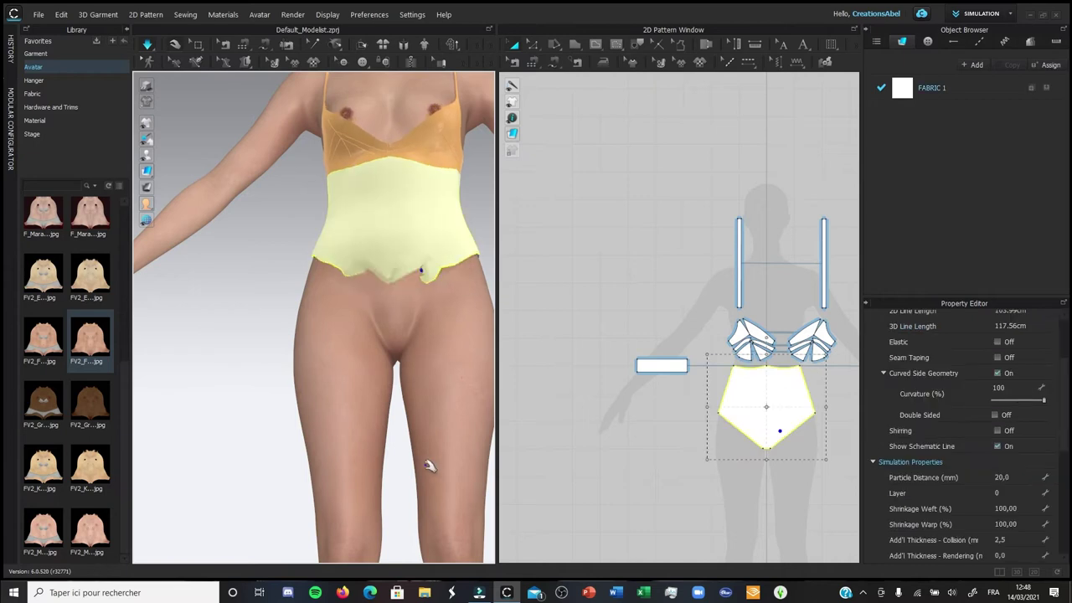
{"action": "right_click_drag", "start_coordinate": [430, 462], "coordinate": [134, 483]}
{"action": "scroll", "coordinate": [726, 489], "scroll_direction": "down", "scroll_amount": 5}
- Lengthen the front and back bottom panels by lowering their crotch edges, and simulate the garment again
{"action": "key", "text": "z"}
{"action": "left_click_drag", "start_coordinate": [725, 492], "coordinate": [764, 479]}
{"action": "left_click", "coordinate": [819, 500]}
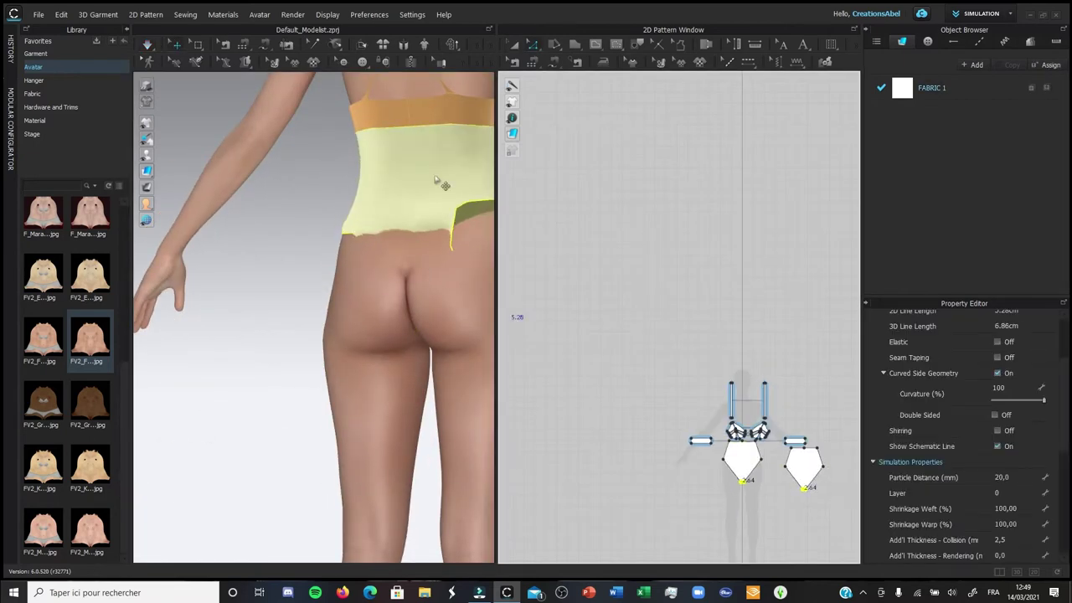
{"action": "key", "text": "space"}
{"action": "right_click_drag", "start_coordinate": [412, 77], "coordinate": [254, 140]}
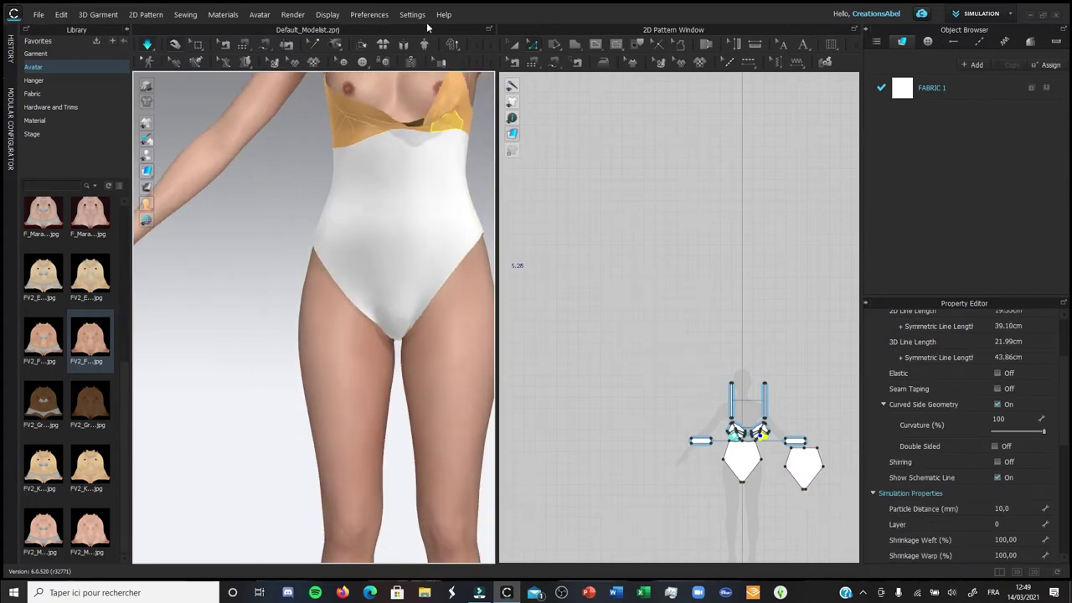
- Move both bottom panels down in the pattern layout, lengthen them below the waist, and simulate from a reset arrangement
{"action": "scroll", "coordinate": [407, 172], "scroll_direction": "down", "scroll_amount": 3}
{"action": "left_click", "coordinate": [743, 474]}
{"action": "left_click_drag", "start_coordinate": [812, 484], "coordinate": [710, 453]}
{"action": "key", "text": "z"}
{"action": "key", "text": "Up"}
{"action": "key", "text": "Up"}
{"action": "key", "text": "Up"}
{"action": "key", "text": "Up"}
{"action": "left_click", "coordinate": [404, 47]}
{"action": "left_click", "coordinate": [397, 85]}
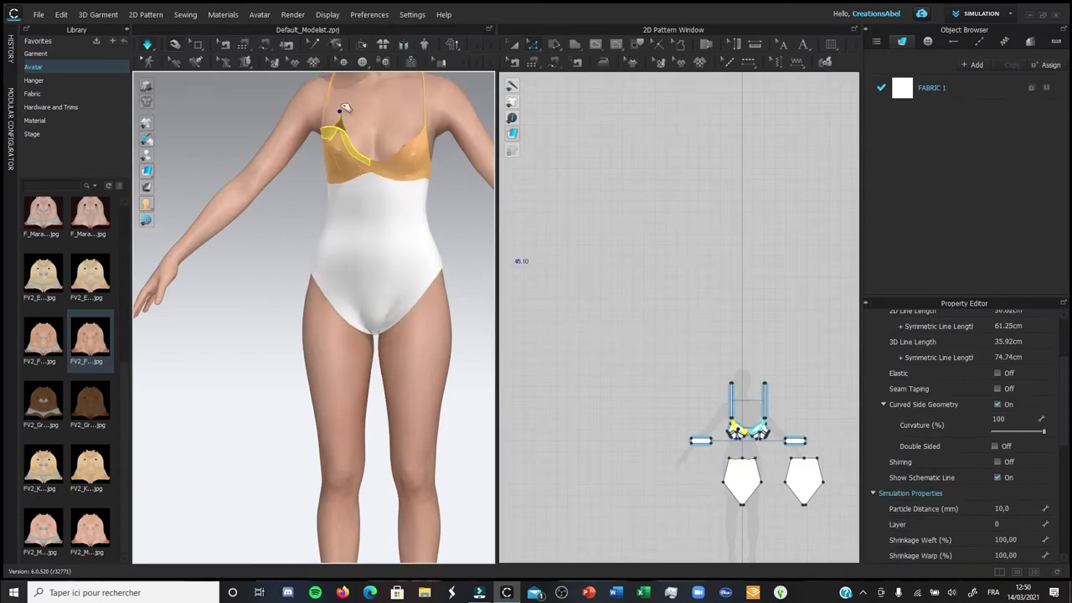
- Split both leg edges of the front bottom panel into two equal segments
{"action": "right_click", "coordinate": [744, 504]}
{"action": "left_click", "coordinate": [515, 380]}
{"action": "right_click", "coordinate": [750, 496]}
{"action": "left_click", "coordinate": [796, 380]}
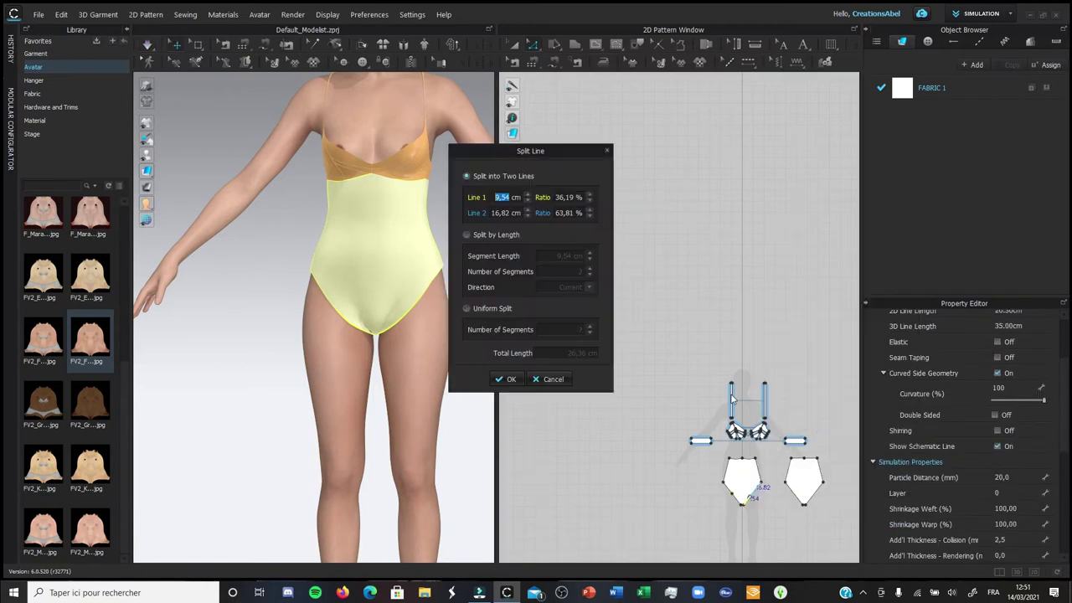
{"action": "left_click", "coordinate": [509, 380]}
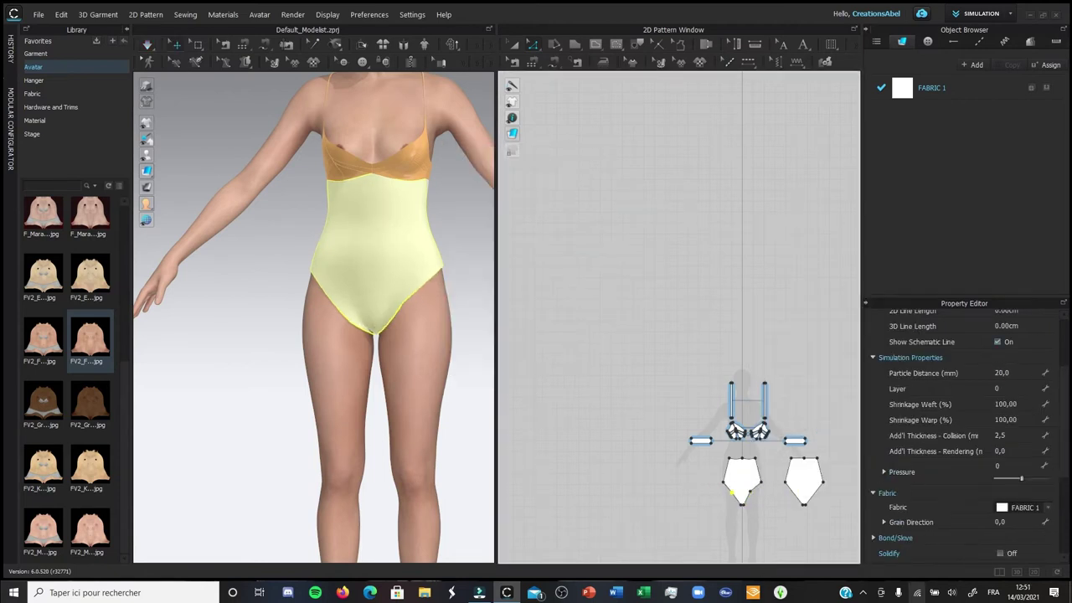
- Split both leg edges of the back bottom panel uniformly into 2 segments
{"action": "right_click", "coordinate": [799, 498]}
{"action": "left_click", "coordinate": [825, 383]}
{"action": "left_click", "coordinate": [509, 379]}
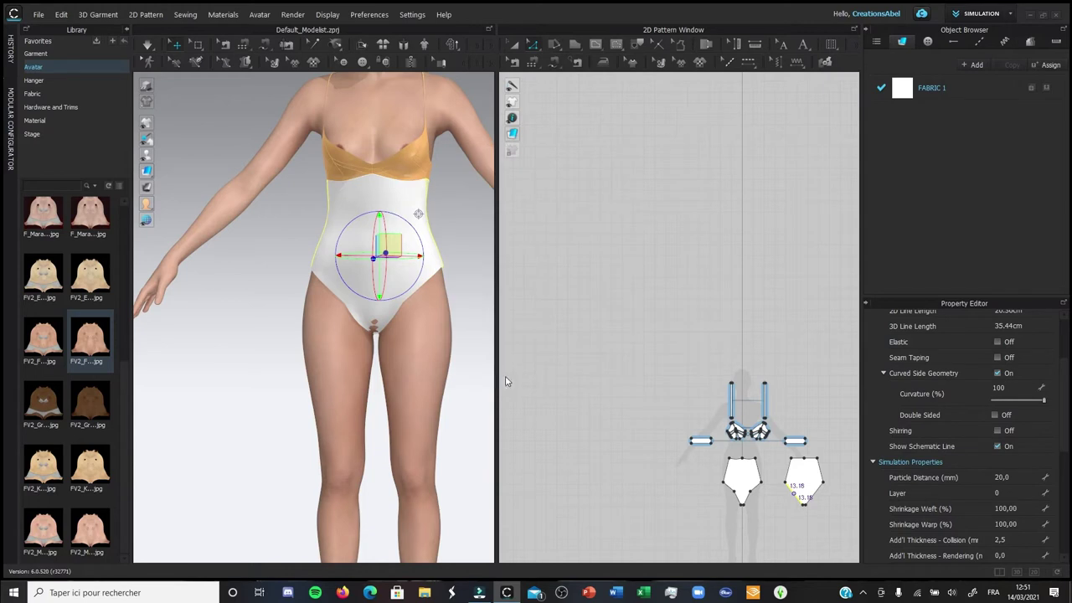
{"action": "right_click", "coordinate": [814, 496]}
{"action": "left_click", "coordinate": [830, 374]}
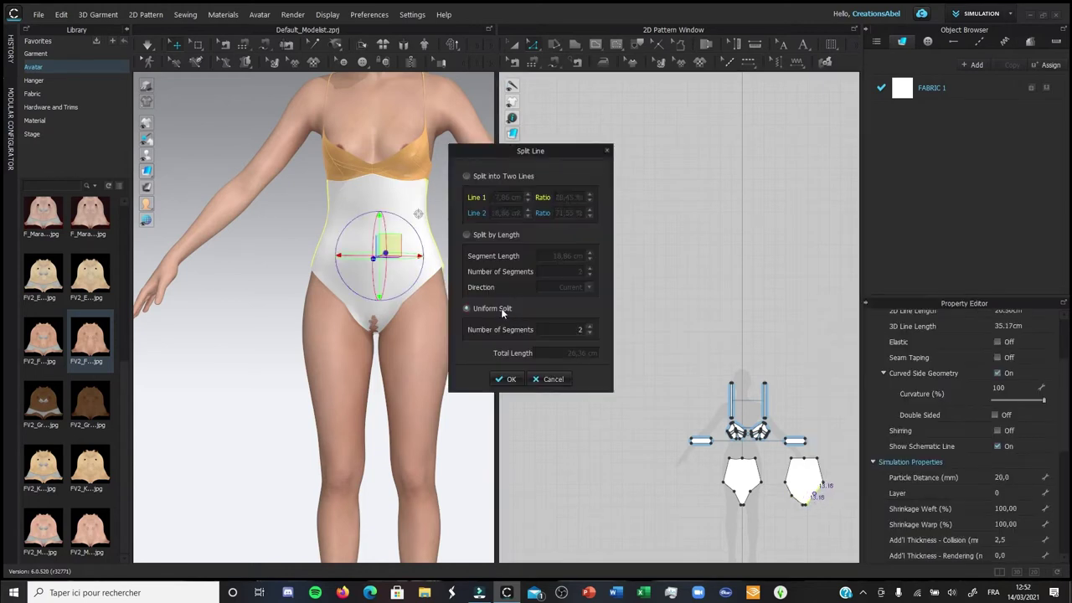
{"action": "left_click", "coordinate": [509, 379]}
- Curve the leg openings at their midpoints, inward on the front bottom panel and outward on the back one
{"action": "scroll", "coordinate": [713, 496], "scroll_direction": "up", "scroll_amount": 2}
{"action": "left_click", "coordinate": [794, 495]}
{"action": "right_click", "coordinate": [764, 490]}
{"action": "left_click", "coordinate": [802, 577]}
{"action": "right_click", "coordinate": [852, 495]}
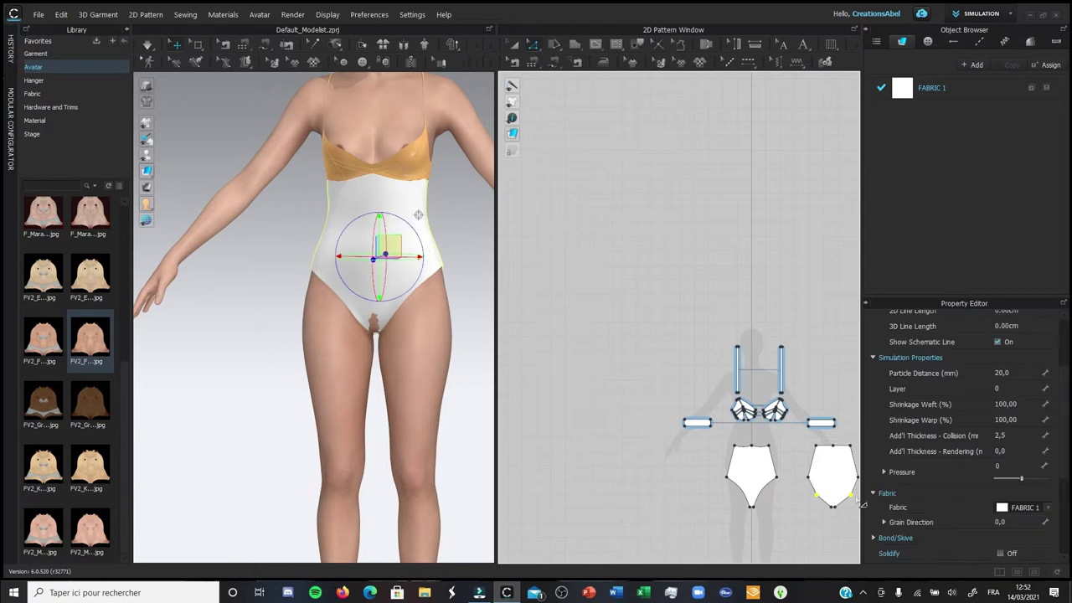
{"action": "left_click", "coordinate": [877, 583]}
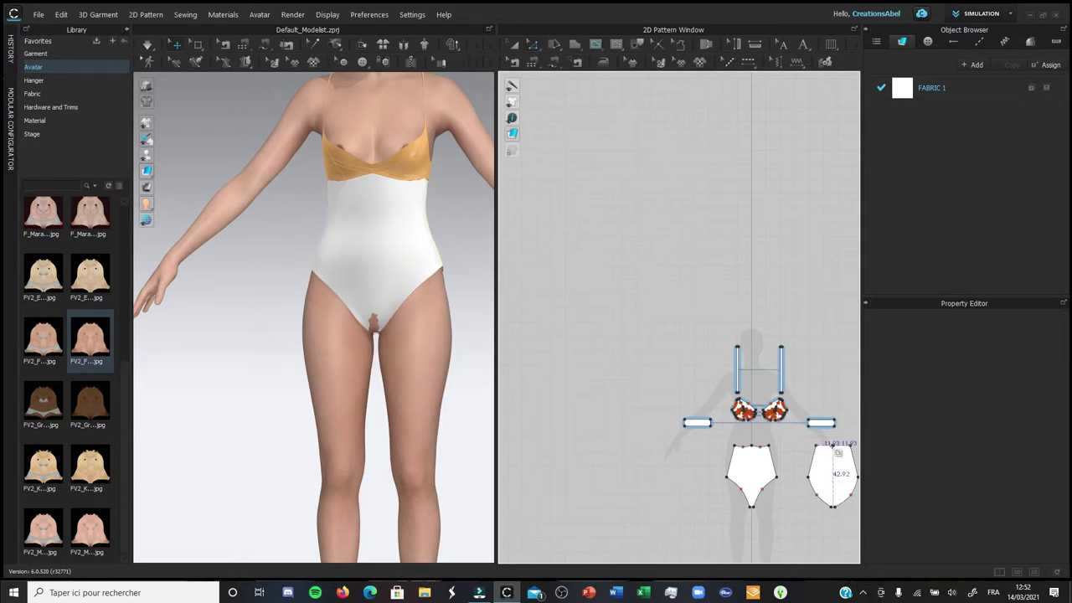
- Cut the front bottom panel along a vertical centre line and delete the half on the avatar's left side
{"action": "scroll", "coordinate": [837, 450], "scroll_direction": "up", "scroll_amount": 3}
{"action": "left_click", "coordinate": [822, 432]}
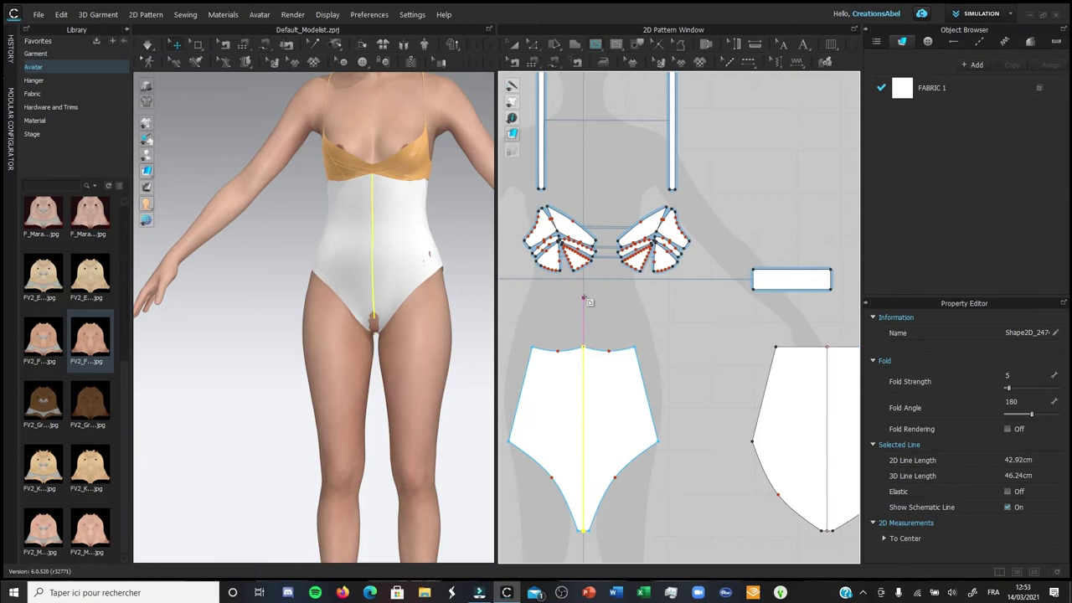
{"action": "right_click", "coordinate": [580, 401]}
{"action": "left_click", "coordinate": [627, 368]}
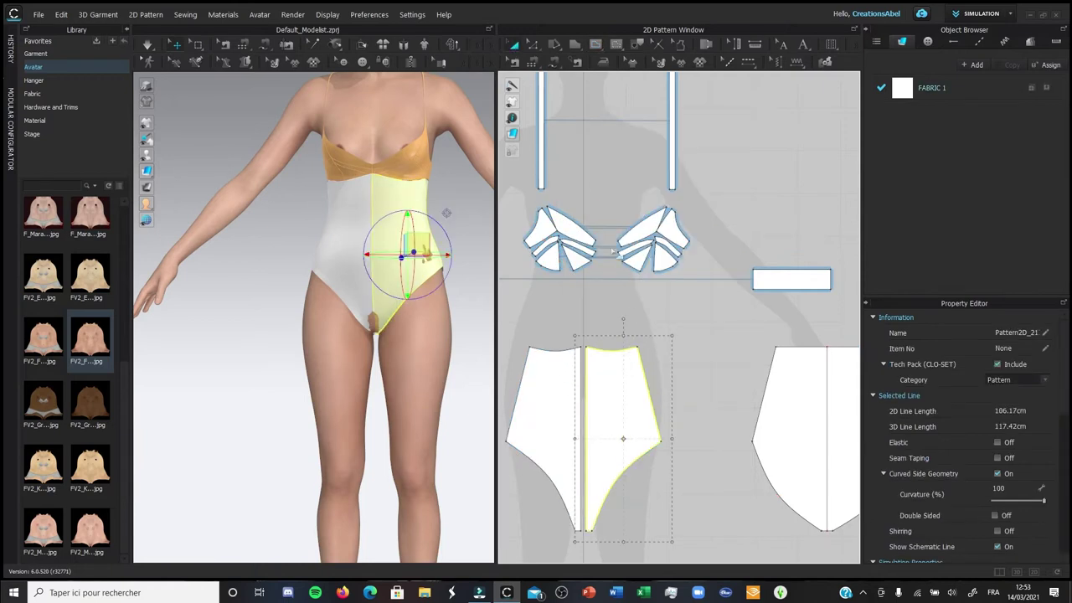
{"action": "key", "text": "Delete"}
- Cut the back bottom panel along its centre line and delete the half on the avatar's left side
{"action": "left_click", "coordinate": [828, 453]}
{"action": "right_click", "coordinate": [831, 452]}
{"action": "left_click", "coordinate": [868, 319]}
{"action": "left_click", "coordinate": [812, 364]}
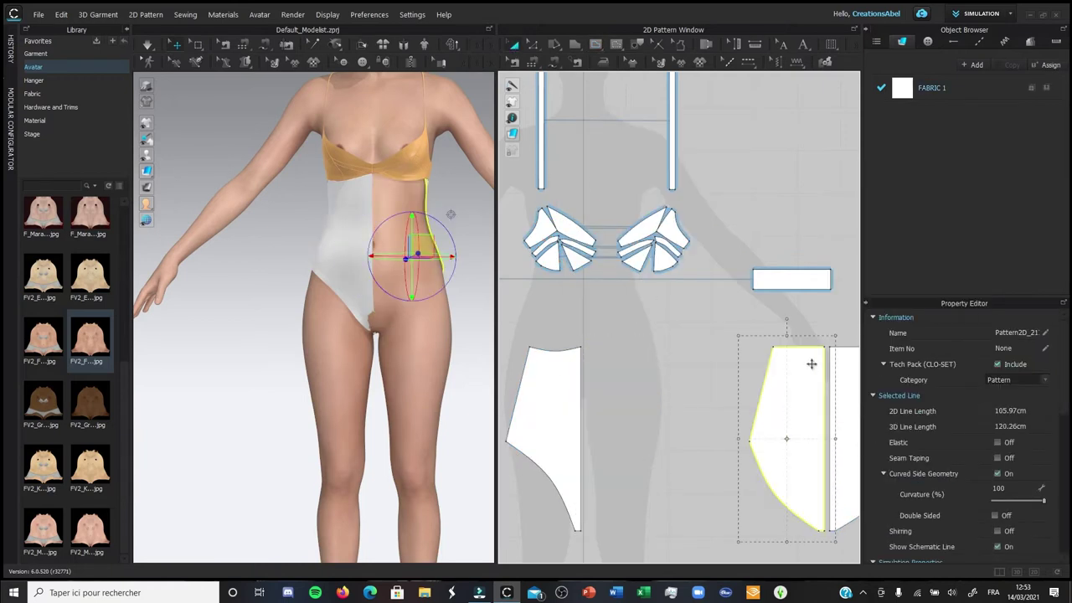
{"action": "key", "text": "Delete"}
- Unfold the remaining front half across its centre edge with symmetric editing and sewing
{"action": "left_click", "coordinate": [533, 45]}
{"action": "right_click", "coordinate": [580, 409]}
{"action": "left_click", "coordinate": [644, 409]}
{"action": "right_click", "coordinate": [829, 452]}
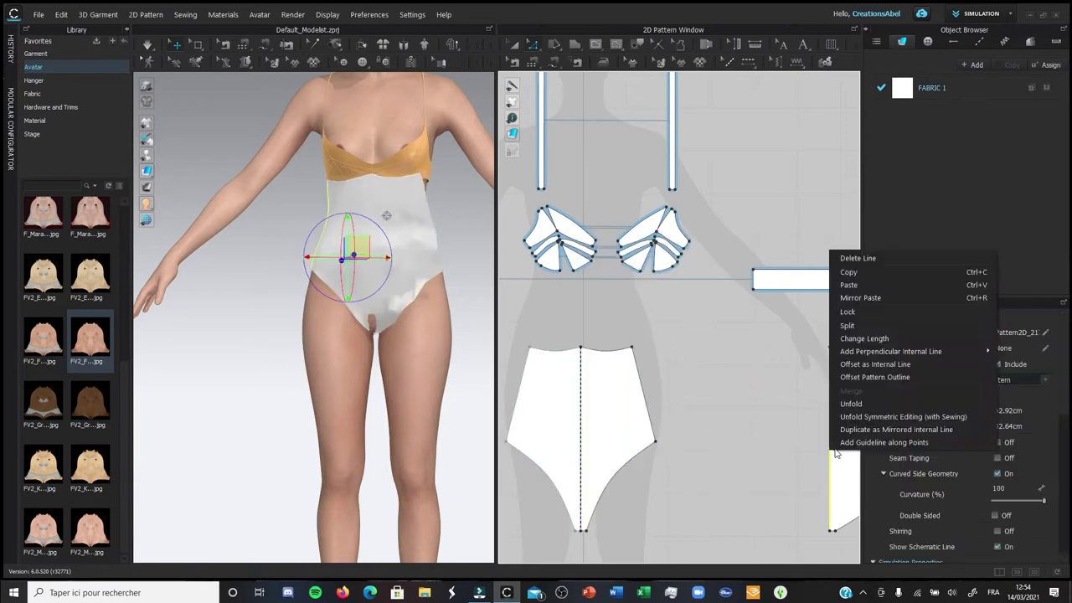
{"action": "left_click", "coordinate": [851, 404]}
{"action": "key", "text": "ctrl+z"}
- Unfold the remaining back half across its centre edge with symmetric editing and sewing, and simulate the garment
{"action": "right_click", "coordinate": [830, 434]}
{"action": "left_click", "coordinate": [841, 396]}
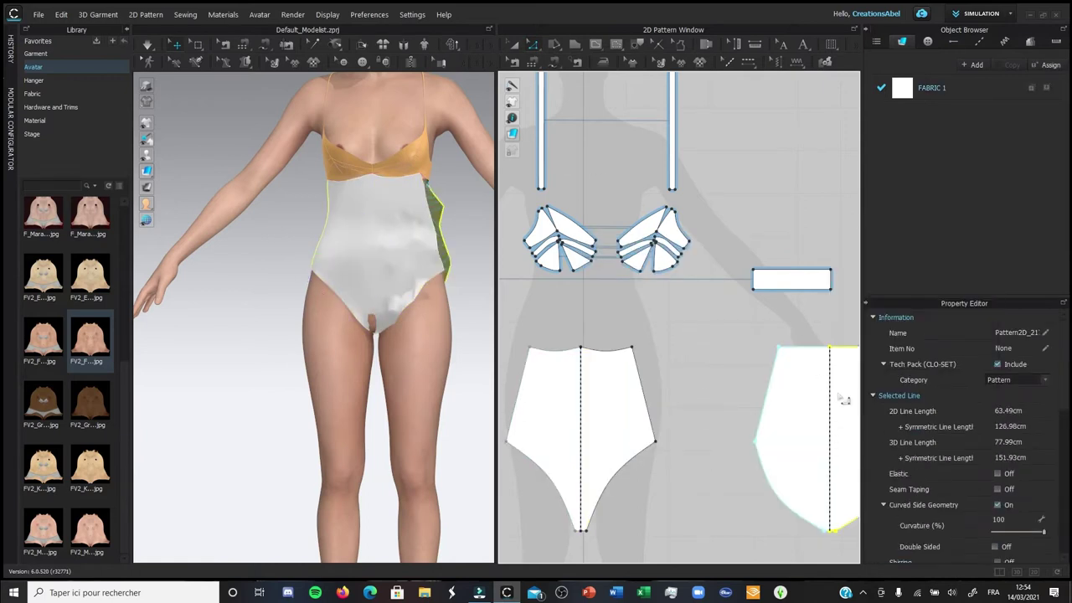
{"action": "right_click_drag", "start_coordinate": [418, 314], "coordinate": [311, 385]}
{"action": "key", "text": "space"}
{"action": "right_click_drag", "start_coordinate": [323, 214], "coordinate": [209, 180]}
{"action": "right_click_drag", "start_coordinate": [402, 281], "coordinate": [578, 226]}
- Stop the simulation and reset the 3D arrangement of all garment pieces
{"action": "left_click", "coordinate": [357, 146]}
{"action": "left_click", "coordinate": [402, 47]}
{"action": "left_click", "coordinate": [402, 48]}
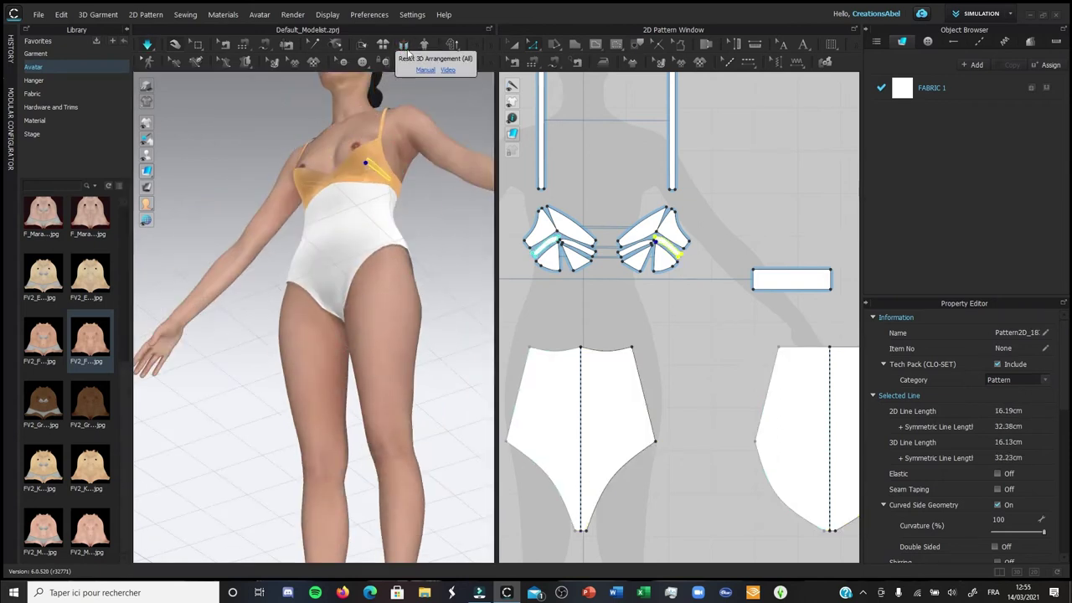
{"action": "key", "text": "space"}
{"action": "left_click", "coordinate": [402, 51]}
- Lengthen both bottom panels by raising their waist edges, and simulate the bodysuit again
{"action": "scroll", "coordinate": [459, 149], "scroll_direction": "down", "scroll_amount": 1}
{"action": "scroll", "coordinate": [686, 289], "scroll_direction": "up", "scroll_amount": 2}
{"action": "scroll", "coordinate": [745, 301], "scroll_direction": "down", "scroll_amount": 3}
{"action": "scroll", "coordinate": [727, 345], "scroll_direction": "up", "scroll_amount": 3}
{"action": "mouse_move", "coordinate": [726, 347]}
{"action": "middle_mouse_down"}
{"action": "mouse_move", "coordinate": [692, 405]}
{"action": "mouse_move", "coordinate": [723, 360]}
{"action": "middle_mouse_up"}
{"action": "scroll", "coordinate": [725, 360], "scroll_direction": "down", "scroll_amount": 4}
{"action": "left_click_drag", "start_coordinate": [850, 340], "coordinate": [591, 367]}
{"action": "key", "text": "space"}
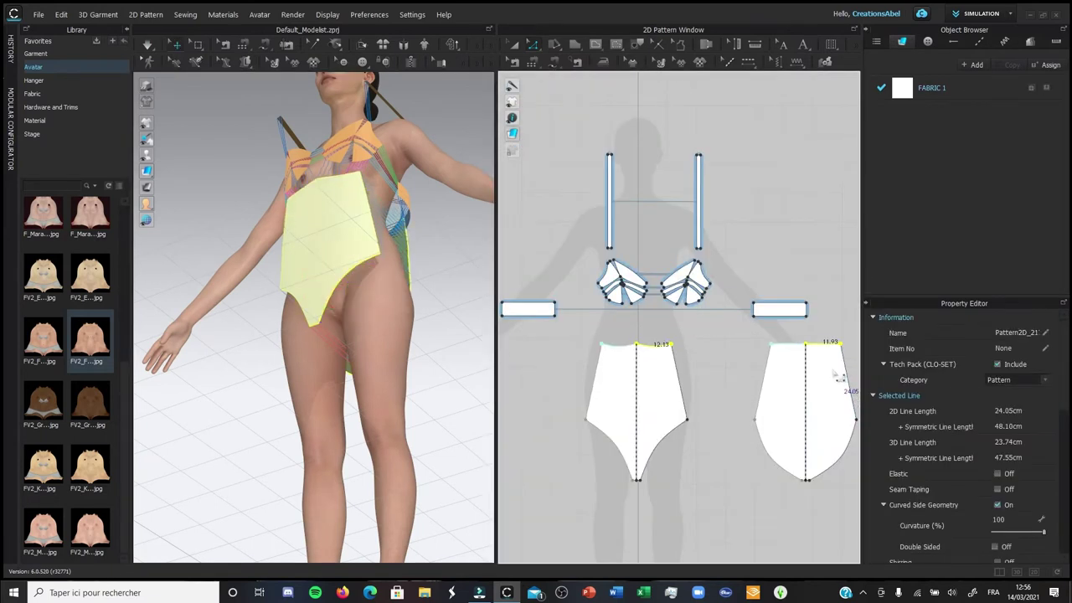
{"action": "right_click_drag", "start_coordinate": [343, 62], "coordinate": [310, 153]}
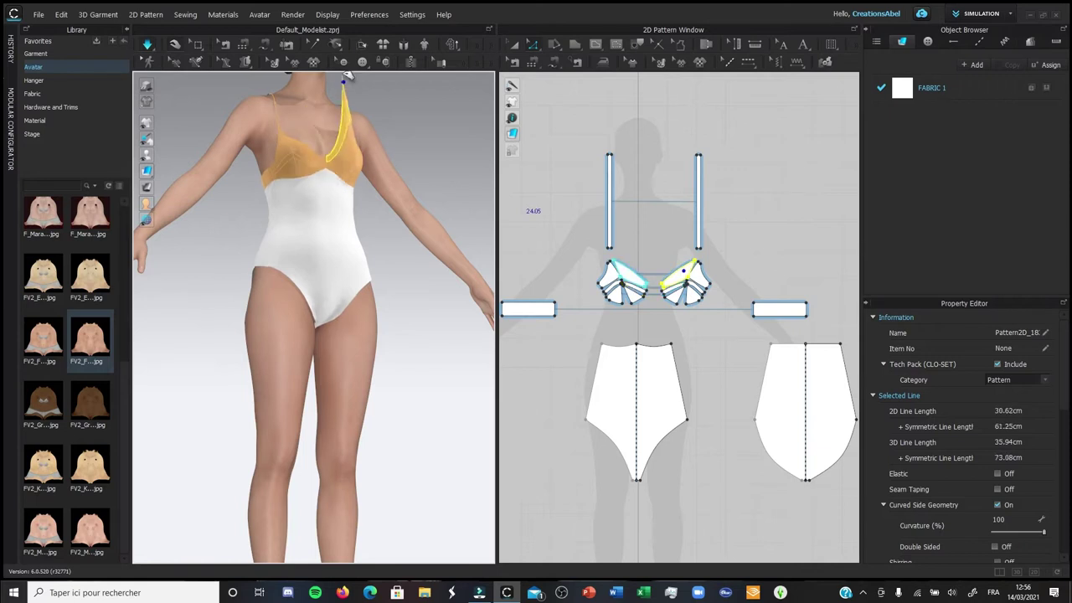
{"action": "right_click_drag", "start_coordinate": [348, 118], "coordinate": [426, 180]}
- Deactivate all the bra pieces, including the cups, back bands and straps
{"action": "left_click", "coordinate": [514, 45]}
{"action": "scroll", "coordinate": [530, 84], "scroll_direction": "down", "scroll_amount": 3}
{"action": "left_click_drag", "start_coordinate": [735, 246], "coordinate": [502, 124]}
{"action": "right_click", "coordinate": [605, 215]}
{"action": "left_click", "coordinate": [661, 341]}
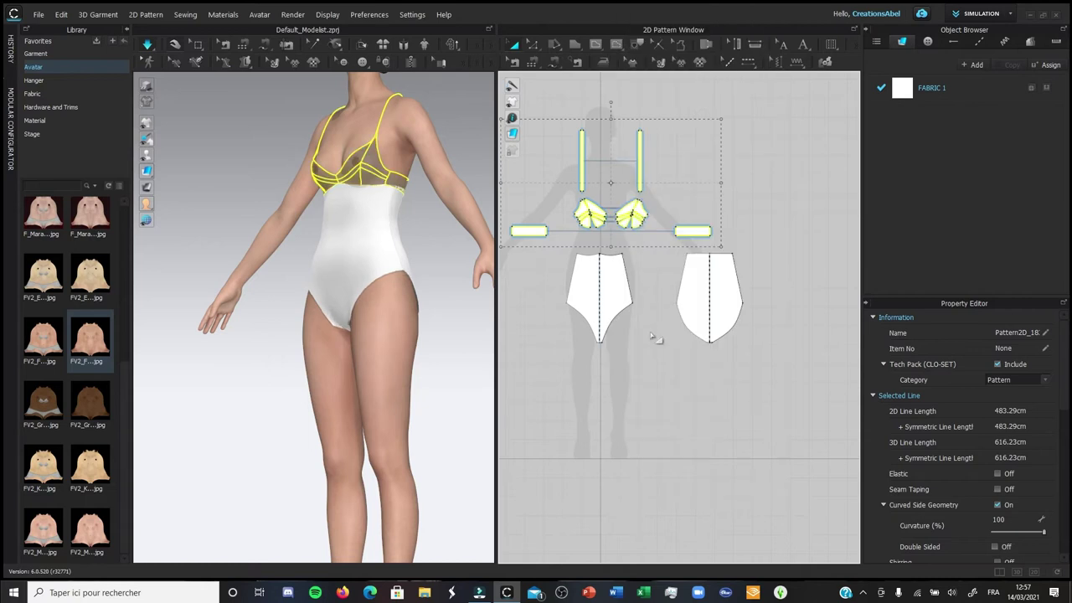
{"action": "left_click", "coordinate": [760, 366]}
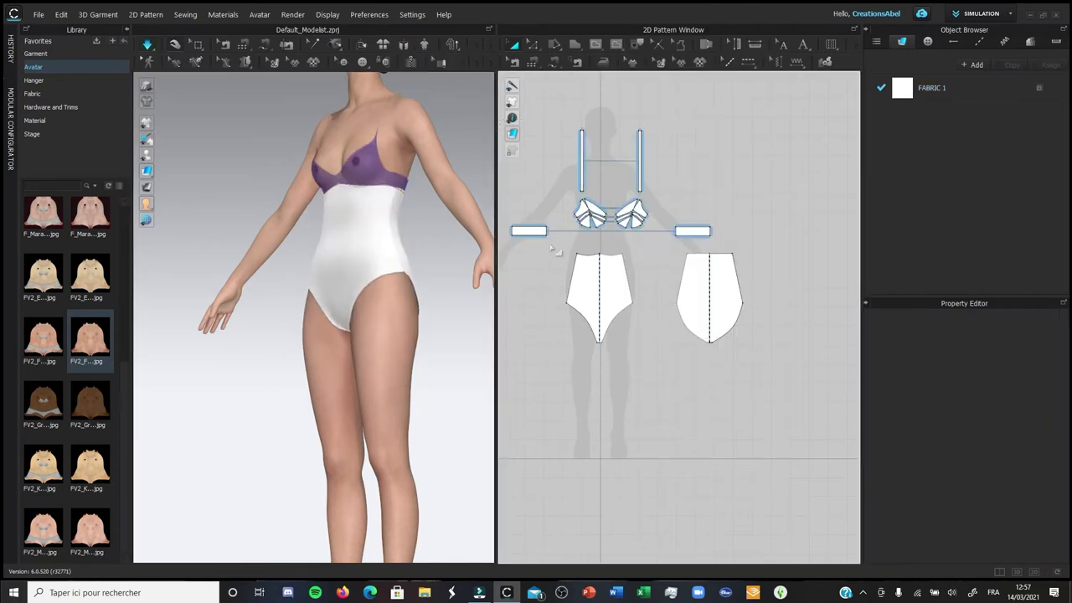
- Freeze the front and back bottom panels
{"action": "left_click_drag", "start_coordinate": [781, 404], "coordinate": [782, 406]}
{"action": "right_click", "coordinate": [719, 318]}
{"action": "left_click", "coordinate": [747, 453]}
- Select the bra cups and back bands and activate them again
{"action": "left_click_drag", "start_coordinate": [757, 137], "coordinate": [453, 238]}
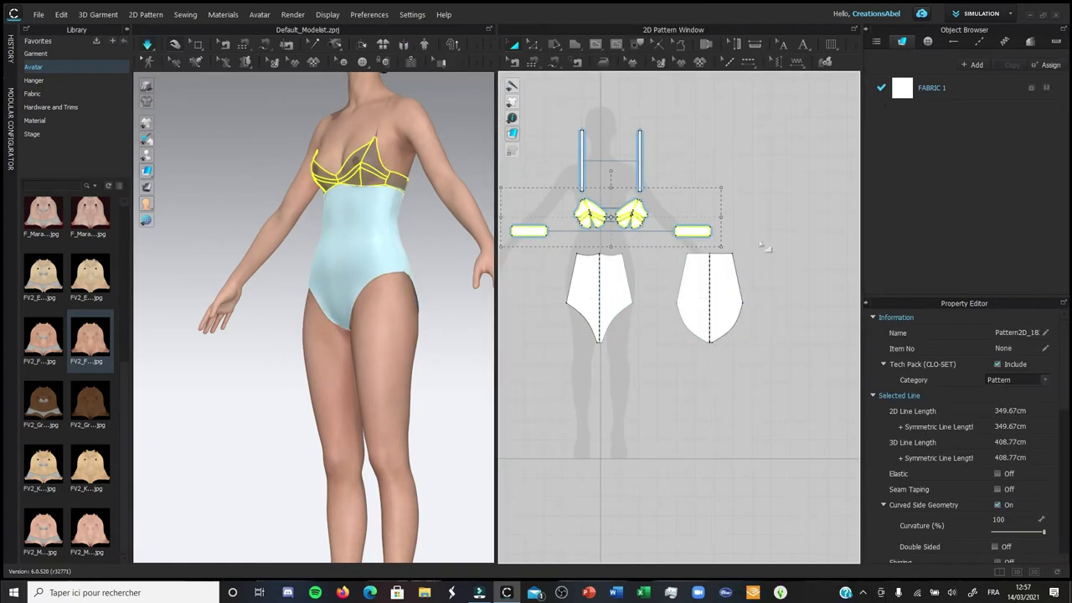
{"action": "right_click_drag", "start_coordinate": [342, 178], "coordinate": [357, 176]}
{"action": "left_click", "coordinate": [422, 223]}
{"action": "left_click_drag", "start_coordinate": [744, 249], "coordinate": [478, 198]}
{"action": "right_click", "coordinate": [348, 169]}
{"action": "left_click", "coordinate": [378, 224]}
- Reset the 3D arrangement and activate the two shoulder straps
{"action": "left_click", "coordinate": [407, 44]}
{"action": "left_click_drag", "start_coordinate": [534, 95], "coordinate": [658, 175]}
{"action": "right_click", "coordinate": [640, 169]}
{"action": "left_click", "coordinate": [670, 316]}
- Reset the arrangement of the bra pieces and simulate them again above the frozen bottom panels
{"action": "left_click_drag", "start_coordinate": [338, 128], "coordinate": [342, 122]}
{"action": "right_click_drag", "start_coordinate": [374, 75], "coordinate": [418, 96]}
{"action": "left_click_drag", "start_coordinate": [287, 158], "coordinate": [311, 146]}
{"action": "left_click", "coordinate": [404, 45]}
{"action": "key", "text": "space"}
{"action": "left_click", "coordinate": [405, 44]}
{"action": "left_click", "coordinate": [518, 46]}
{"action": "left_click_drag", "start_coordinate": [731, 117], "coordinate": [505, 249]}
{"action": "left_click", "coordinate": [405, 44]}
{"action": "key", "text": "space"}
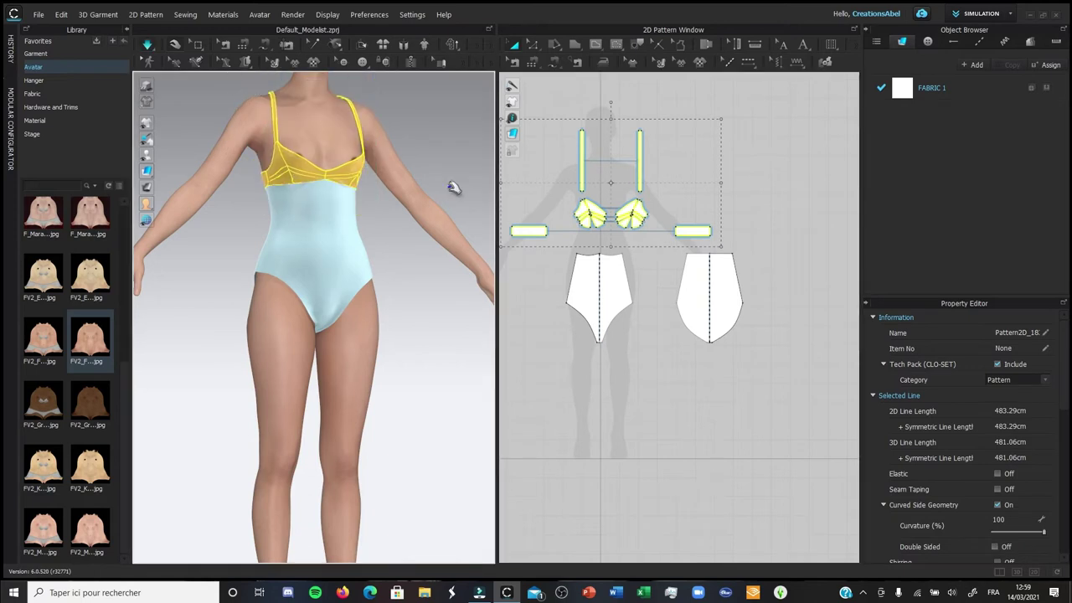
- Enlarge the cup by curving the side piece's outer edge and the upper piece's top edge outward
{"action": "scroll", "coordinate": [582, 169], "scroll_direction": "up", "scroll_amount": 4}
{"action": "left_click", "coordinate": [660, 211]}
{"action": "scroll", "coordinate": [682, 241], "scroll_direction": "up", "scroll_amount": 9}
{"action": "left_click", "coordinate": [533, 45]}
{"action": "left_click", "coordinate": [584, 74]}
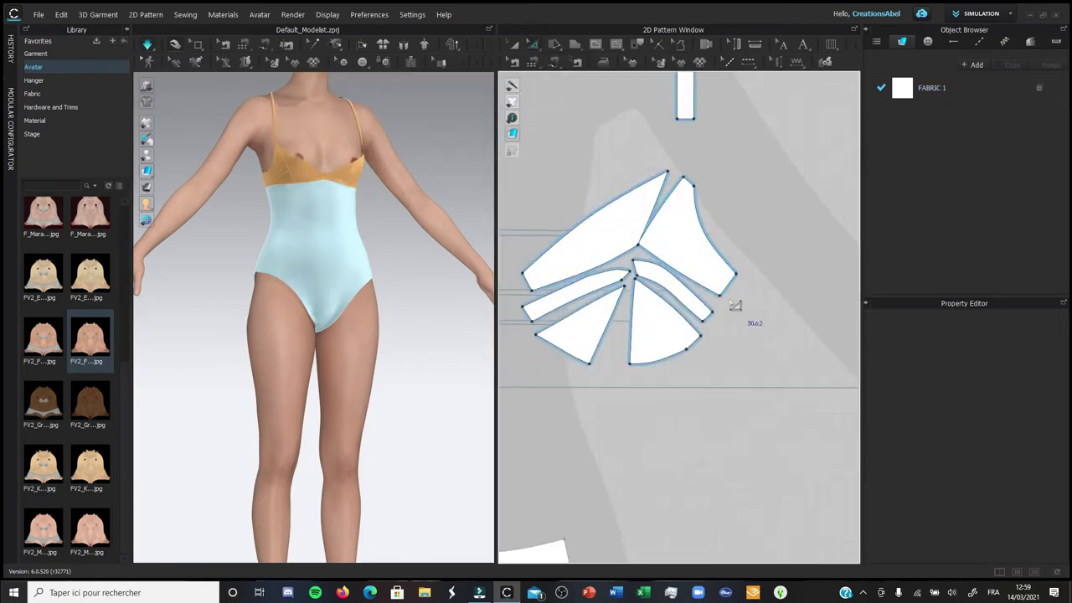
{"action": "left_click", "coordinate": [635, 266]}
{"action": "left_click_drag", "start_coordinate": [718, 251], "coordinate": [736, 236]}
{"action": "left_click_drag", "start_coordinate": [619, 196], "coordinate": [619, 184]}
- Shorten the back band by moving its end edge inward, and simulate the garment
{"action": "right_click_drag", "start_coordinate": [383, 76], "coordinate": [176, 130]}
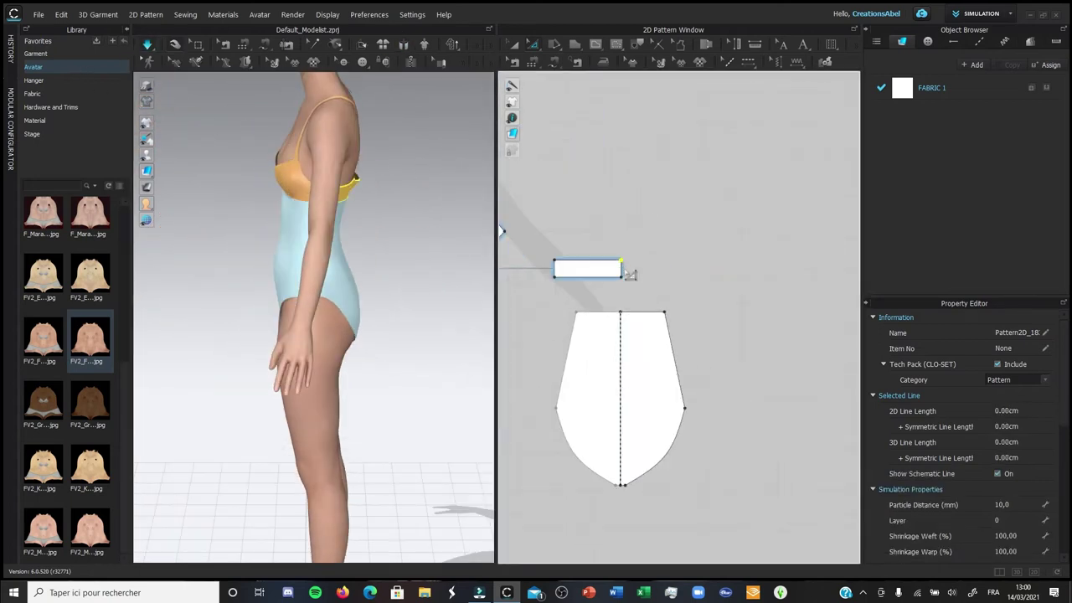
{"action": "scroll", "coordinate": [616, 296], "scroll_direction": "up", "scroll_amount": 5}
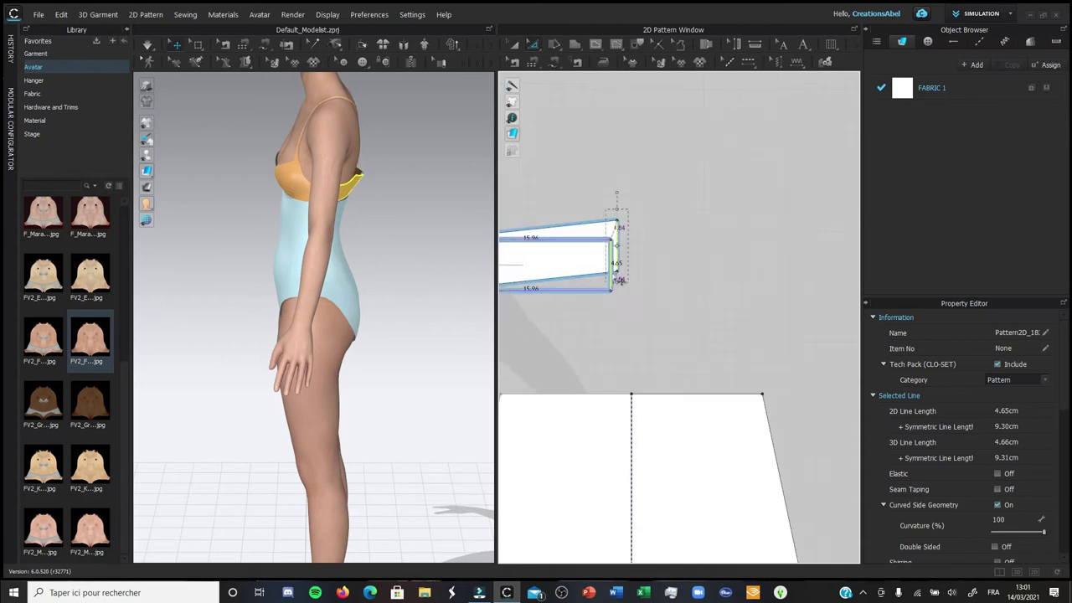
{"action": "right_click_drag", "start_coordinate": [289, 216], "coordinate": [450, 203]}
{"action": "key", "text": "space"}
- Unfreeze all garment pieces and simulate the whole bodysuit, checking its fit from the front and back
{"action": "key", "text": "ctrl+a"}
{"action": "right_click", "coordinate": [333, 277]}
{"action": "left_click", "coordinate": [394, 359]}
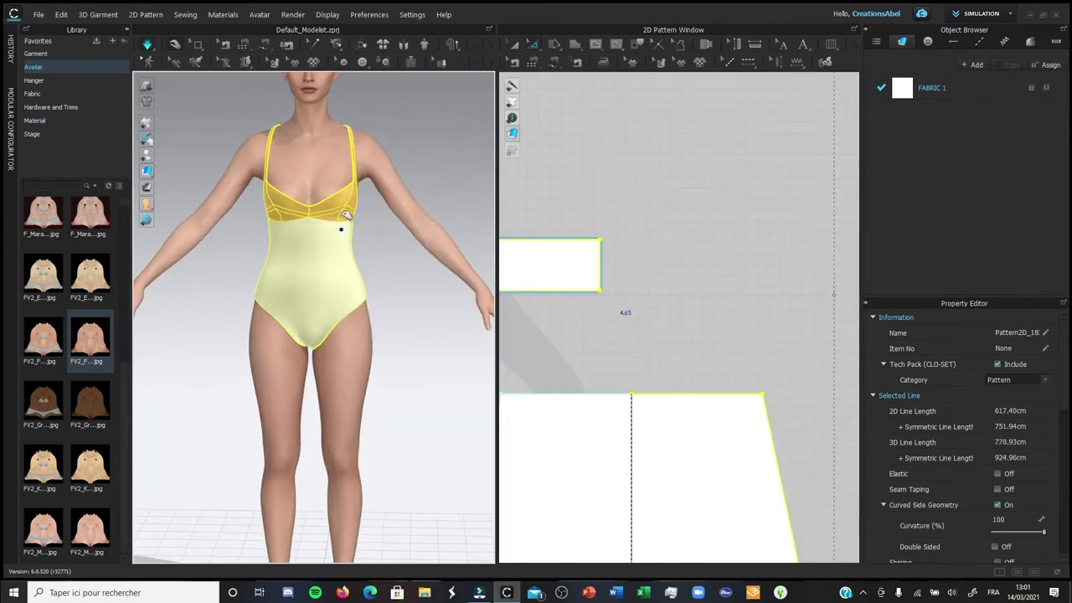
{"action": "left_click", "coordinate": [295, 186]}
{"action": "right_click_drag", "start_coordinate": [297, 150], "coordinate": [165, 102]}
{"action": "key", "text": "ctrl+a"}
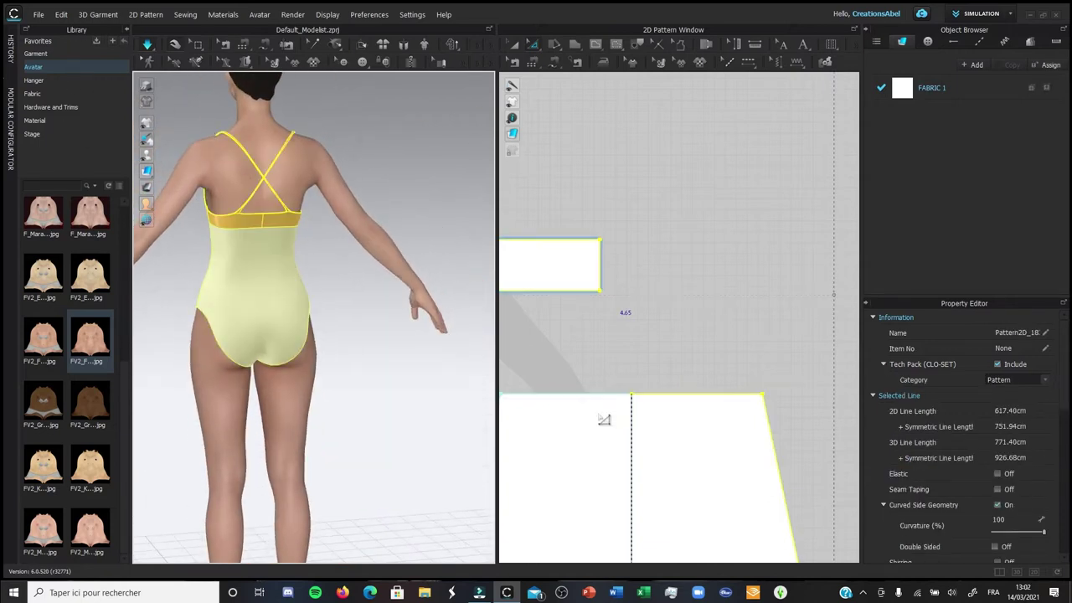
{"action": "scroll", "coordinate": [1023, 535], "scroll_direction": "down", "scroll_amount": 2}
{"action": "key", "text": "space"}
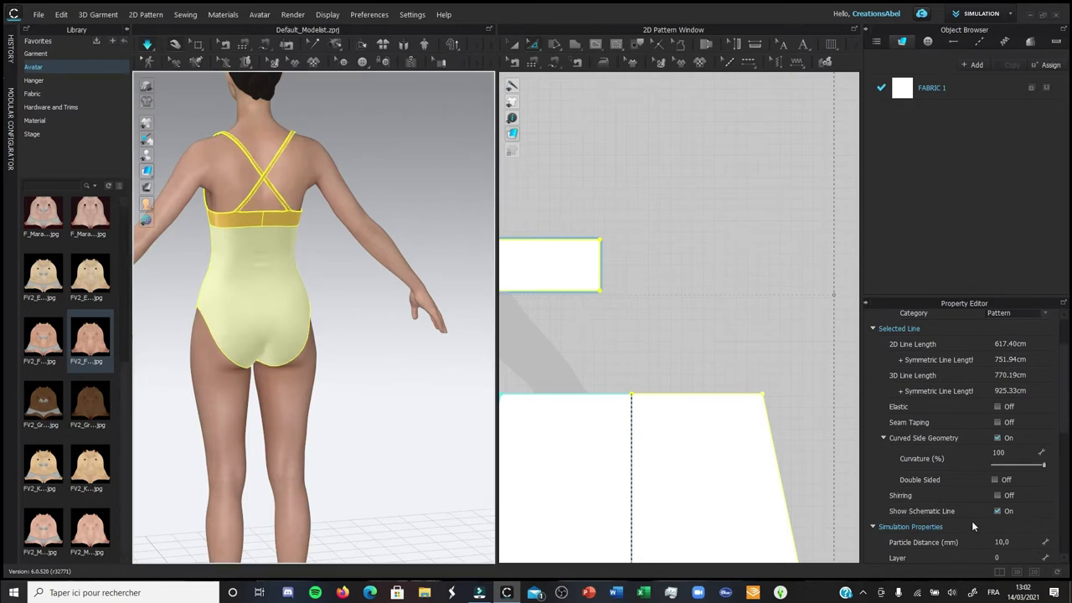
{"action": "left_click", "coordinate": [390, 335]}
{"action": "mouse_move", "coordinate": [390, 335]}
{"action": "right_mouse_down"}
{"action": "mouse_move", "coordinate": [302, 317]}
{"action": "mouse_move", "coordinate": [394, 322]}
{"action": "right_mouse_up"}
- Draw an internal line about 6 cm long from the waist down the back panel's centre, and lower its bottom end
{"action": "left_click", "coordinate": [596, 44]}
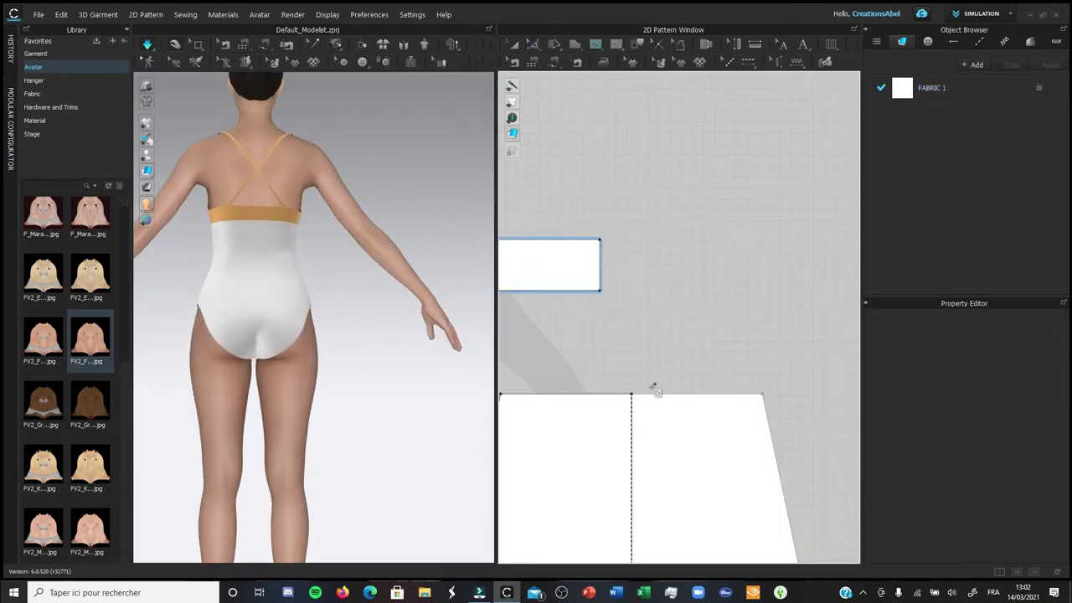
{"action": "double_click", "coordinate": [632, 459]}
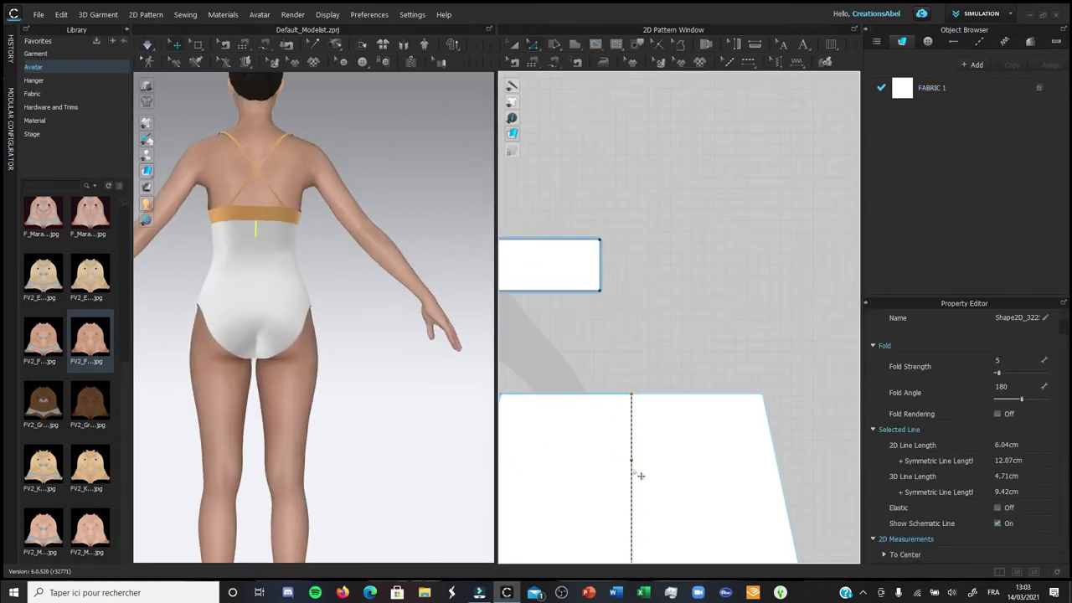
{"action": "scroll", "coordinate": [637, 478], "scroll_direction": "down", "scroll_amount": 5}
{"action": "right_click", "coordinate": [634, 479]}
{"action": "left_click", "coordinate": [642, 500]}
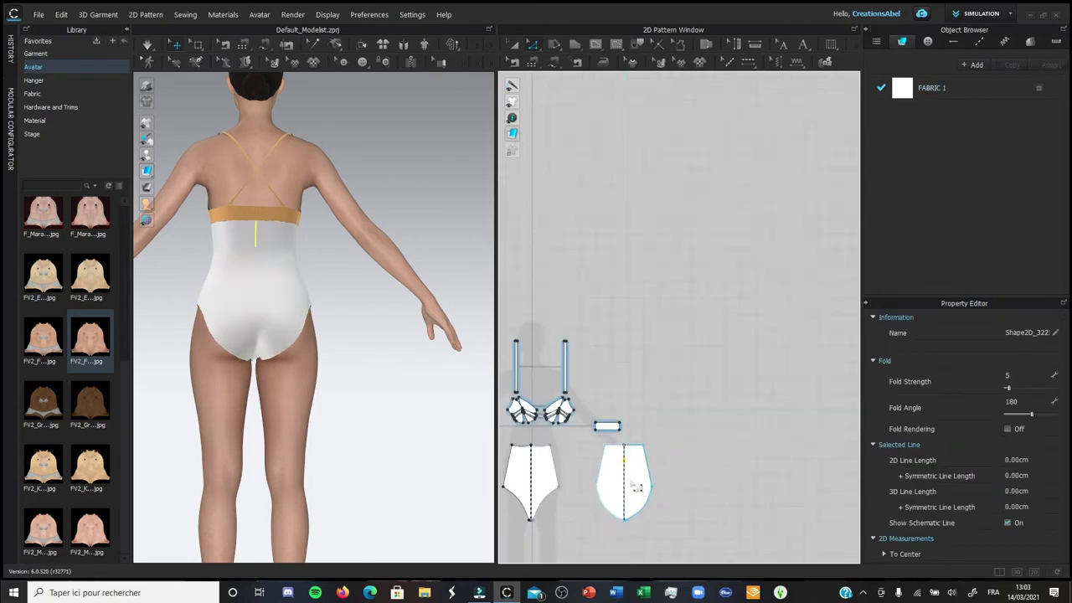
- Cut the back bottom panel into two halves along its centre line
{"action": "scroll", "coordinate": [637, 487], "scroll_direction": "up", "scroll_amount": 5}
{"action": "right_click", "coordinate": [664, 474]}
{"action": "left_click", "coordinate": [680, 510]}
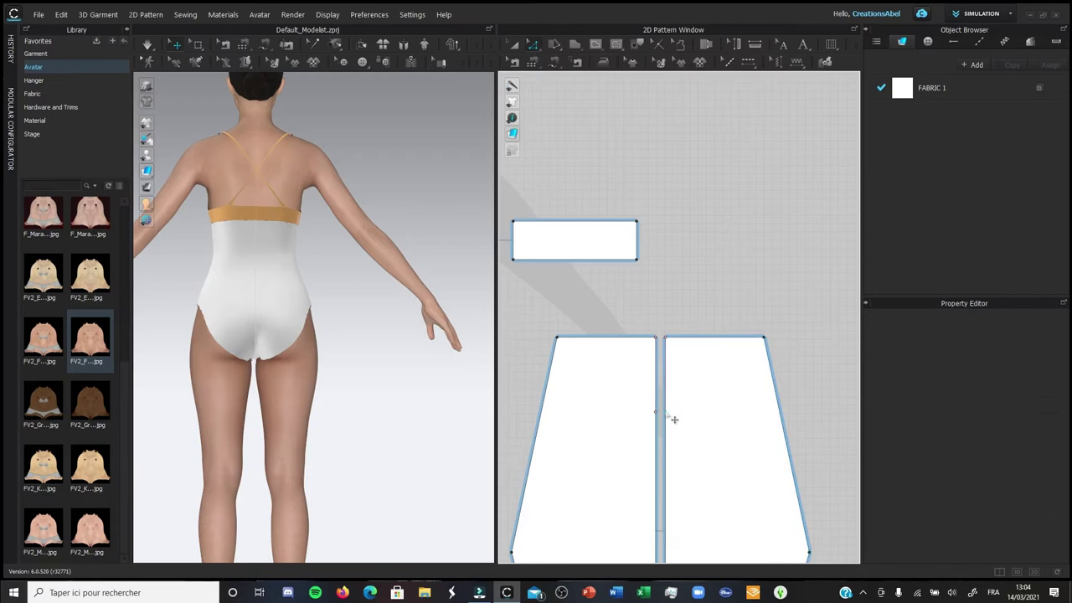
{"action": "right_click", "coordinate": [657, 390]}
{"action": "left_click", "coordinate": [686, 265]}
{"action": "left_click", "coordinate": [550, 377]}
- Add a point on the back half's centre edge below the waist and move it sideways to shape the edge
{"action": "left_click", "coordinate": [658, 399]}
{"action": "key", "text": "x"}
{"action": "left_click", "coordinate": [656, 376]}
{"action": "key", "text": "z"}
{"action": "left_click_drag", "start_coordinate": [656, 377], "coordinate": [646, 399]}
- Extend the back halves at the crotch by moving the crotch edge sideways past the centre line
{"action": "scroll", "coordinate": [654, 393], "scroll_direction": "down", "scroll_amount": 3}
{"action": "middle_click_drag", "start_coordinate": [660, 560], "coordinate": [655, 501]}
{"action": "scroll", "coordinate": [655, 502], "scroll_direction": "up", "scroll_amount": 2}
{"action": "left_click_drag", "start_coordinate": [656, 500], "coordinate": [628, 497]}
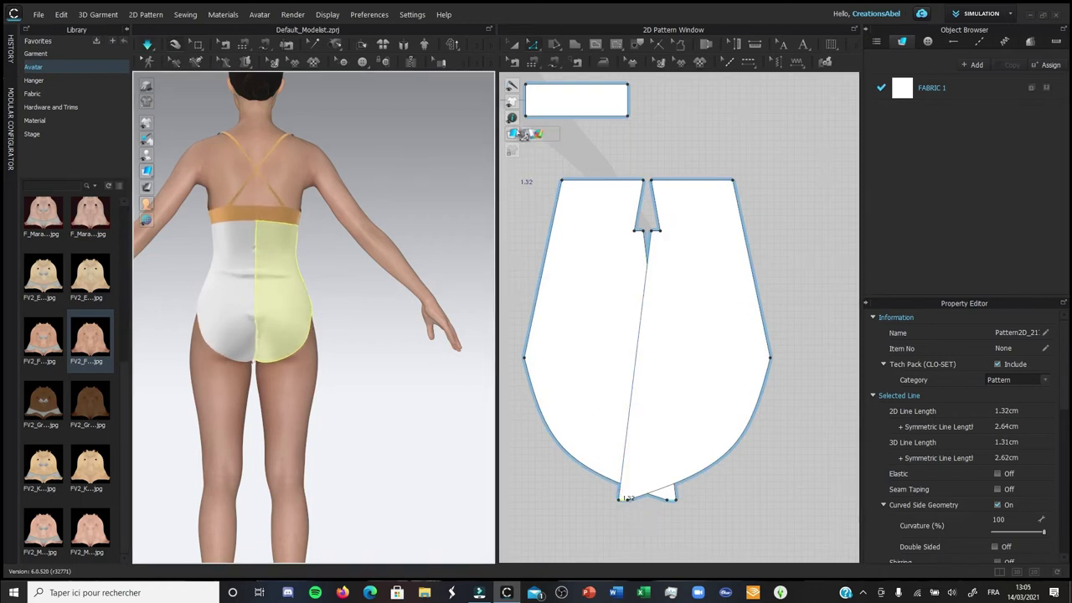
- Delete the centre-back sewing above the waist on the two back halves and between the back band ends
{"action": "left_click", "coordinate": [514, 62]}
{"action": "left_click", "coordinate": [645, 238]}
{"action": "left_click", "coordinate": [650, 238]}
{"action": "scroll", "coordinate": [643, 218], "scroll_direction": "up", "scroll_amount": 4}
{"action": "key", "text": "Delete"}
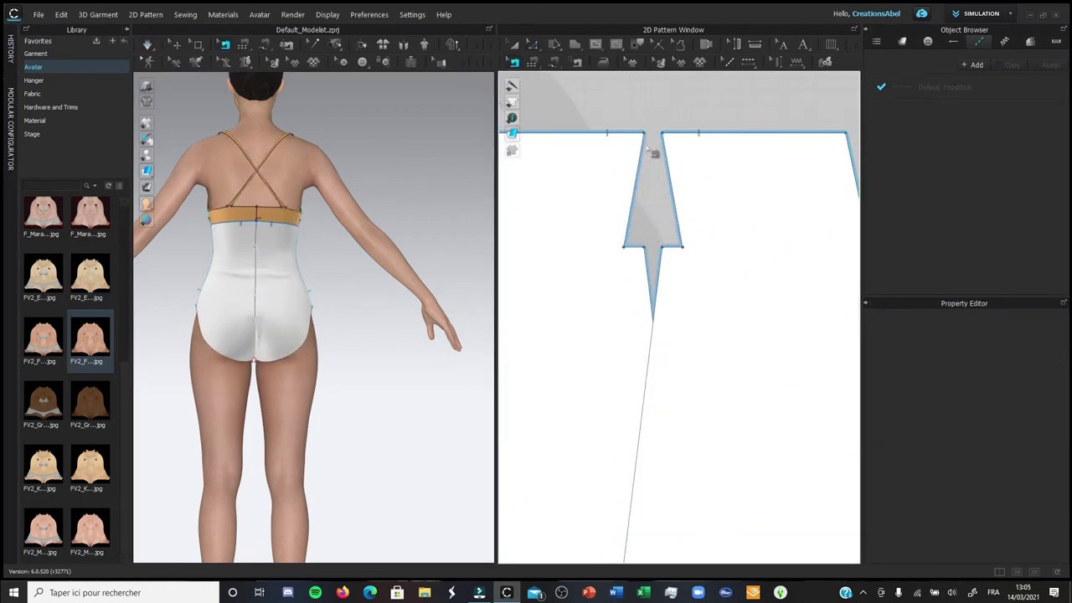
{"action": "left_click", "coordinate": [655, 316]}
{"action": "scroll", "coordinate": [606, 254], "scroll_direction": "down", "scroll_amount": 5}
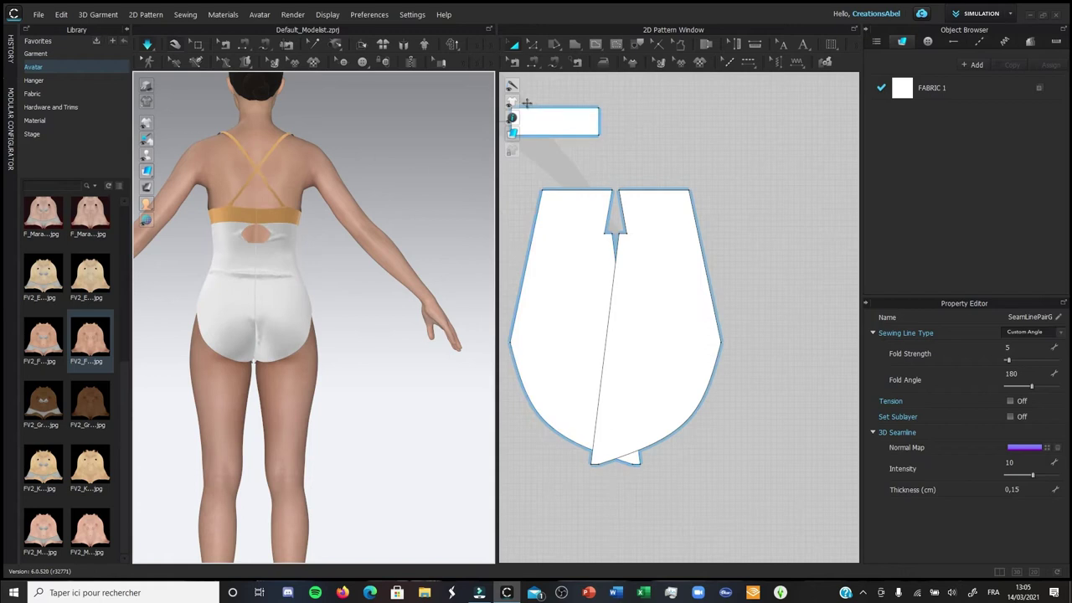
- Try to place a zipper along the open centre-back edges of the band and back halves, and undo it
{"action": "left_click", "coordinate": [533, 44]}
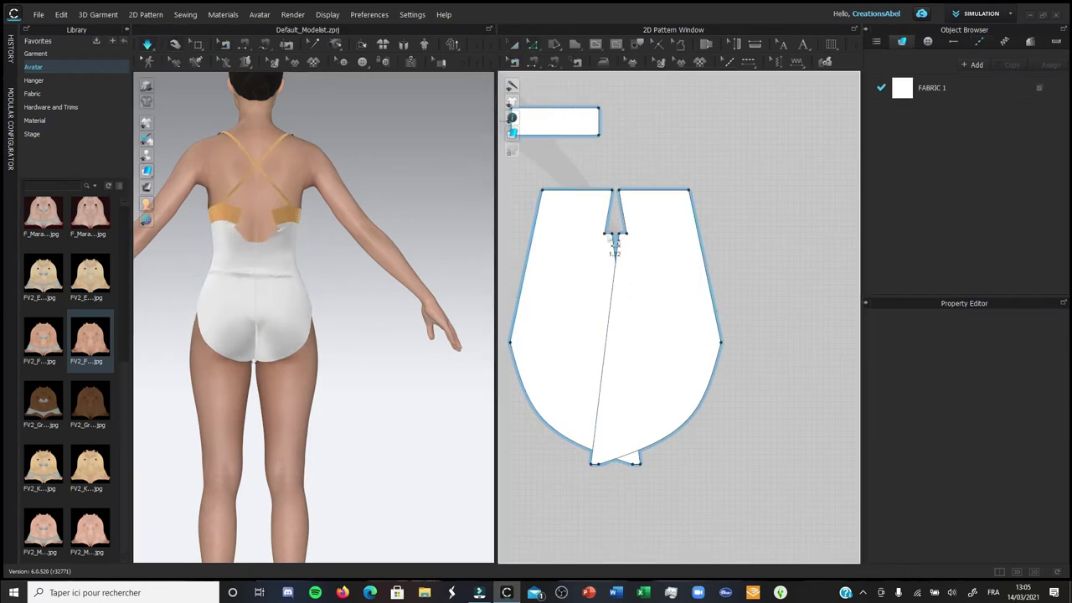
{"action": "scroll", "coordinate": [615, 248], "scroll_direction": "up", "scroll_amount": 5}
{"action": "left_click", "coordinate": [624, 250]}
{"action": "scroll", "coordinate": [603, 280], "scroll_direction": "down", "scroll_amount": 5}
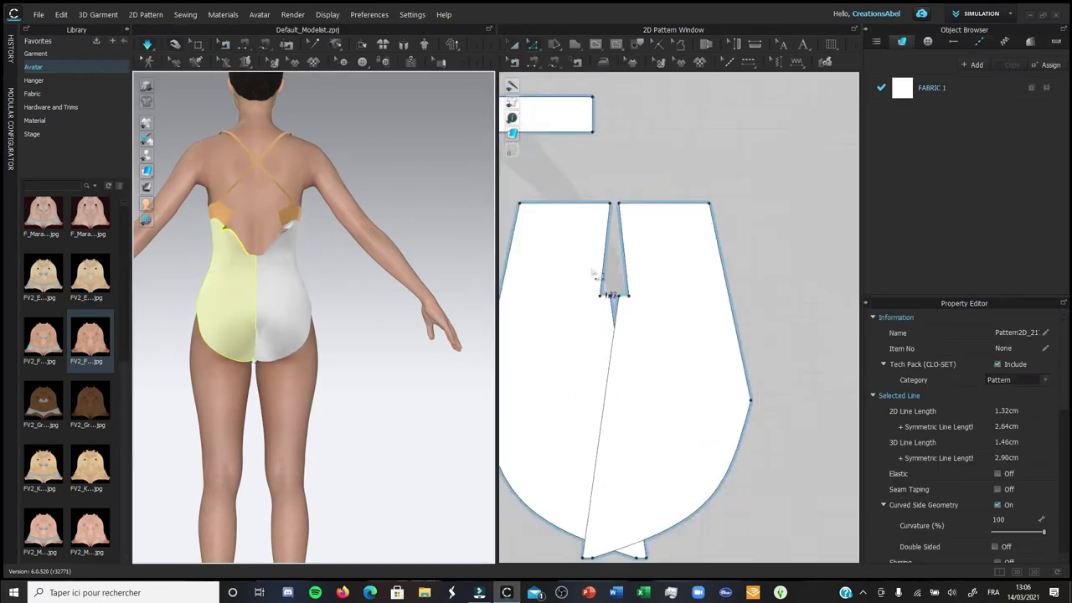
{"action": "scroll", "coordinate": [296, 211], "scroll_direction": "up", "scroll_amount": 3}
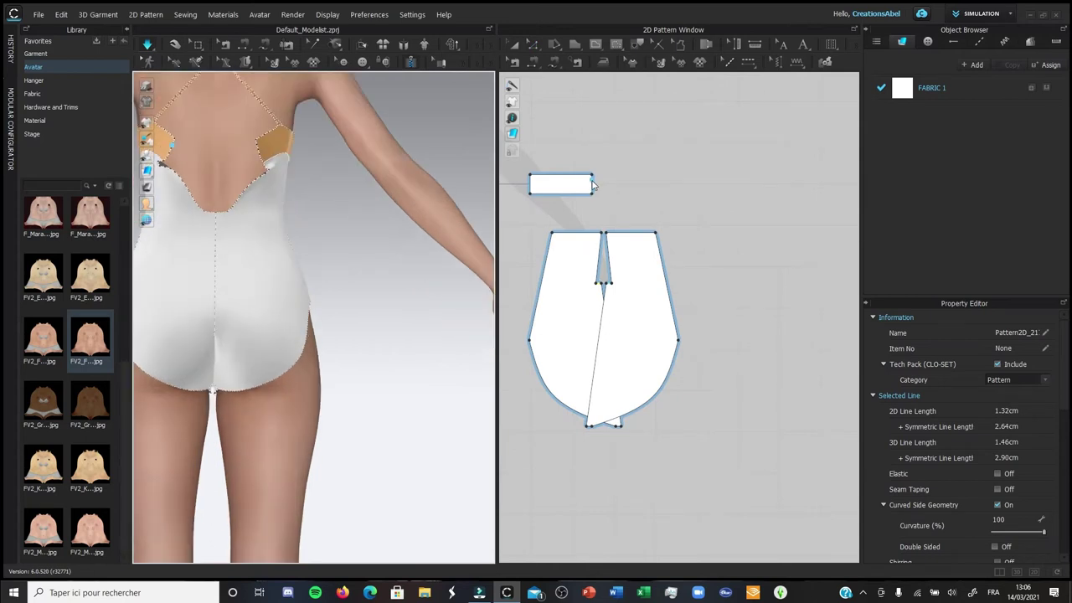
{"action": "scroll", "coordinate": [526, 268], "scroll_direction": "down", "scroll_amount": 2}
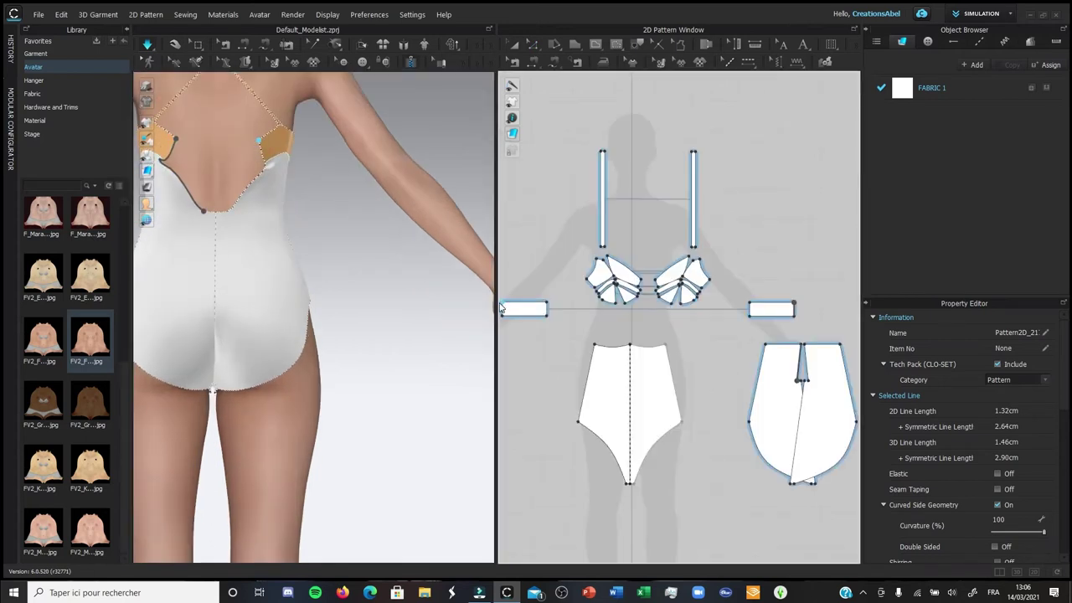
{"action": "double_click", "coordinate": [804, 382]}
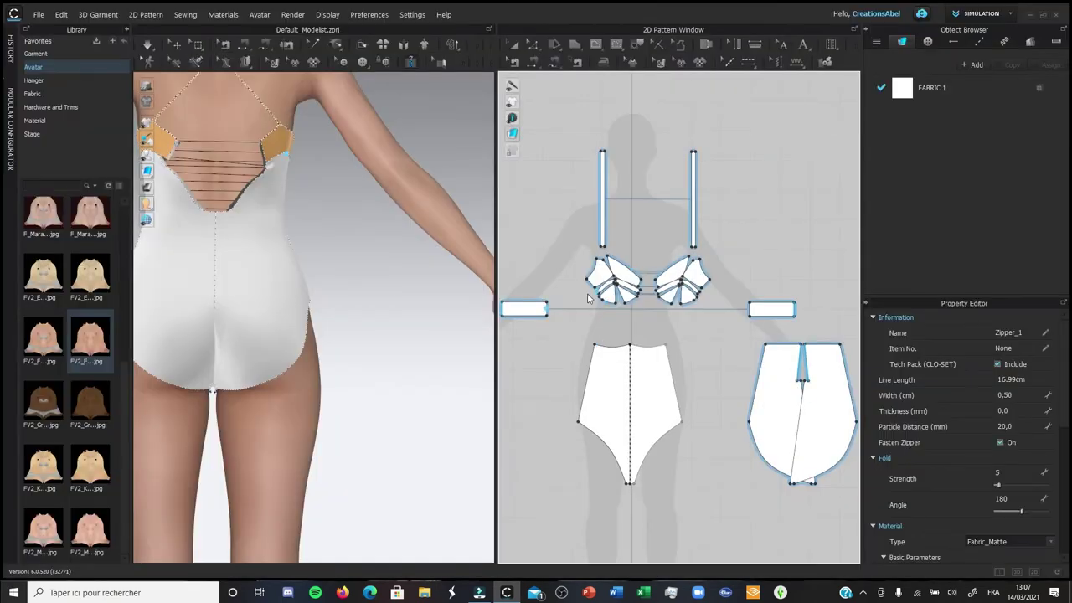
{"action": "key", "text": "ctrl+z"}
- Place a zipper from the top of each band's centre-back end down the open edges to the notch in the back halves
{"action": "scroll", "coordinate": [505, 307], "scroll_direction": "up", "scroll_amount": 1}
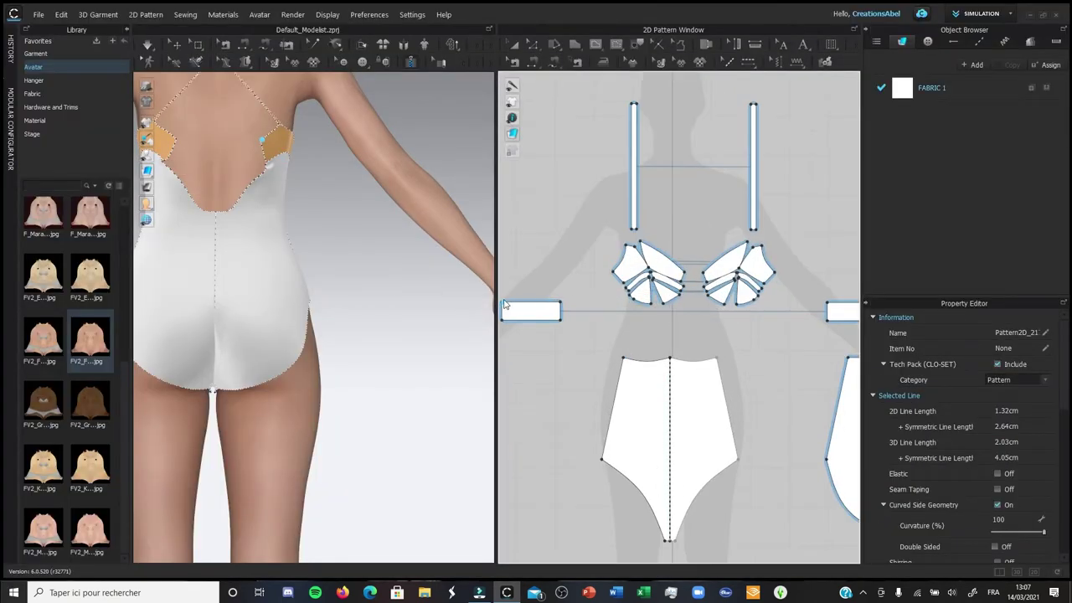
{"action": "scroll", "coordinate": [504, 307], "scroll_direction": "down", "scroll_amount": 3}
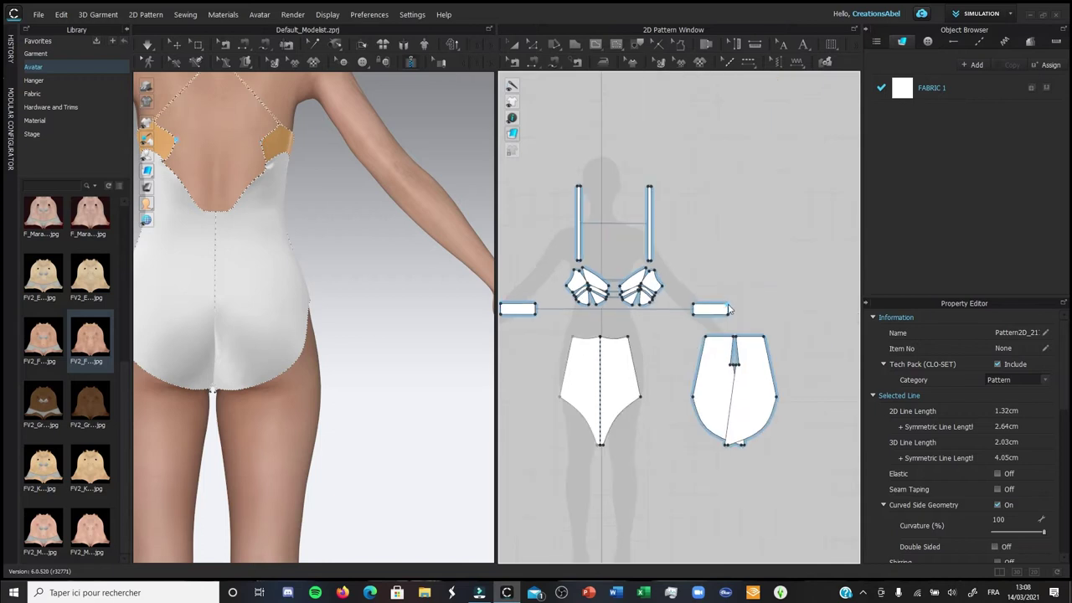
{"action": "scroll", "coordinate": [738, 307], "scroll_direction": "up", "scroll_amount": 3}
{"action": "scroll", "coordinate": [738, 307], "scroll_direction": "up", "scroll_amount": 2}
{"action": "scroll", "coordinate": [741, 549], "scroll_direction": "down", "scroll_amount": 5}
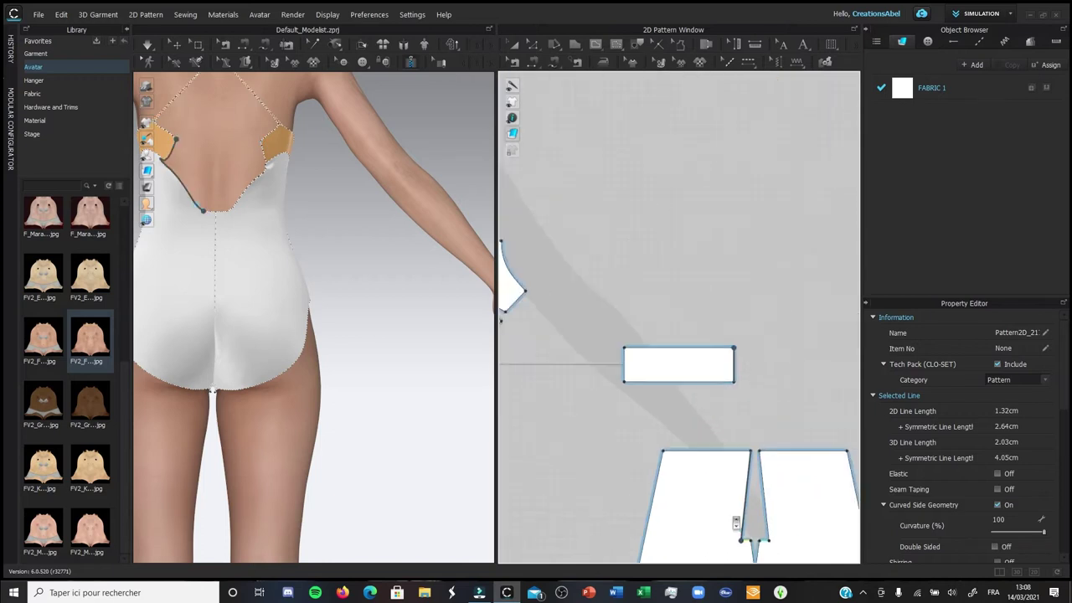
{"action": "double_click", "coordinate": [773, 508]}
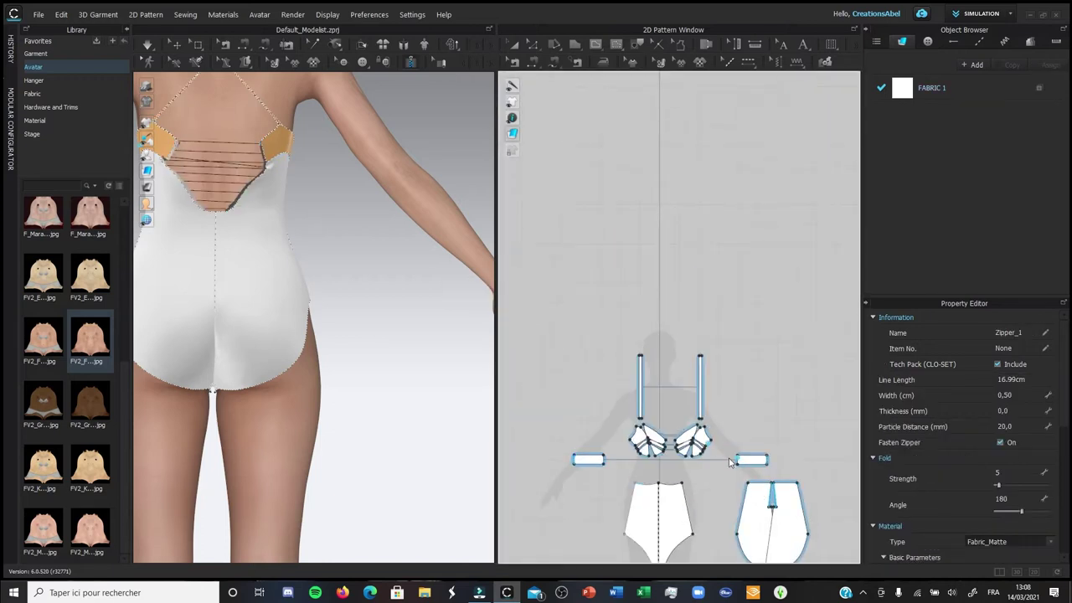
- Simulate the garment in 3D so the new zipper closes the centre-back opening
{"action": "left_click", "coordinate": [179, 48]}
{"action": "right_click", "coordinate": [264, 163]}
{"action": "left_click", "coordinate": [288, 195]}
{"action": "right_click", "coordinate": [256, 179]}
{"action": "left_click", "coordinate": [303, 210]}
{"action": "left_click", "coordinate": [311, 208]}
{"action": "scroll", "coordinate": [311, 208], "scroll_direction": "up", "scroll_amount": 3}
{"action": "right_click", "coordinate": [212, 149]}
{"action": "left_click", "coordinate": [245, 168]}
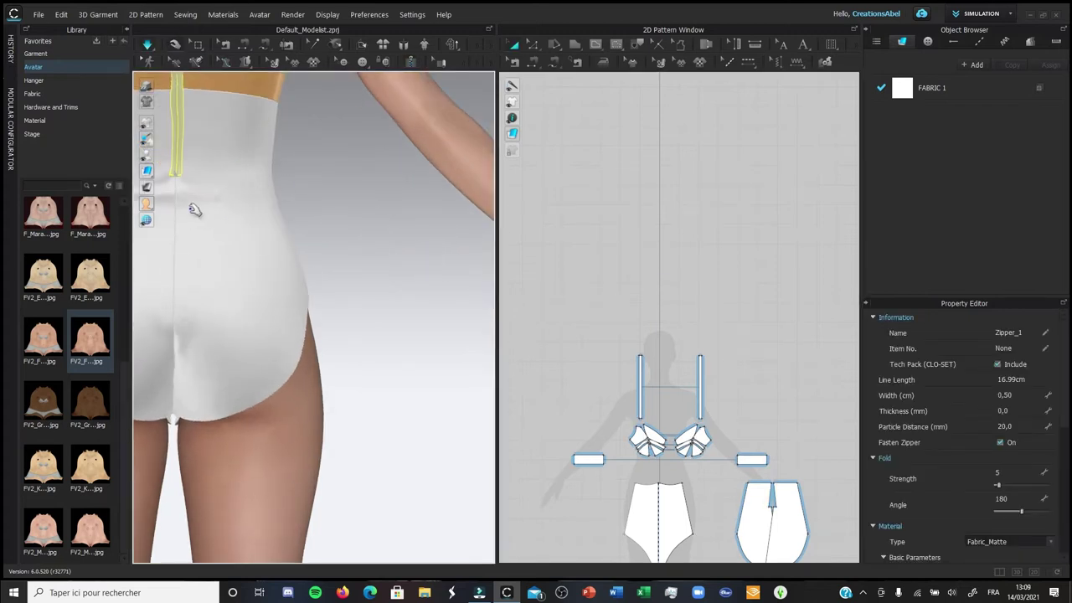
- Sew the centre-back edges of the two back halves together from below the zipper down to the crotch
{"action": "left_click", "coordinate": [215, 239]}
{"action": "scroll", "coordinate": [238, 243], "scroll_direction": "down", "scroll_amount": 3}
{"action": "scroll", "coordinate": [234, 243], "scroll_direction": "up", "scroll_amount": 10}
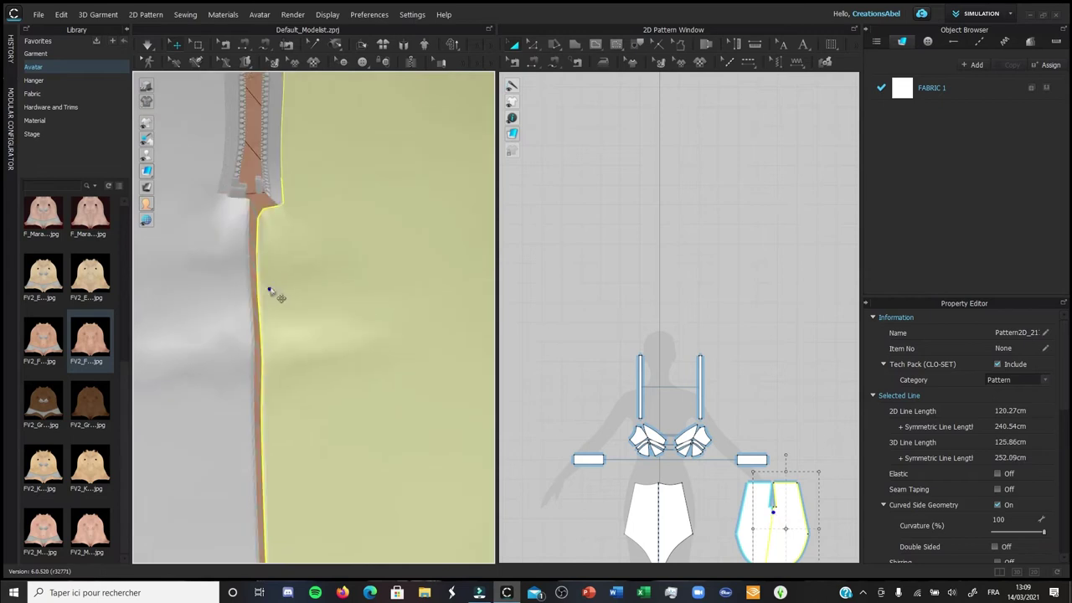
{"action": "left_click", "coordinate": [555, 62]}
{"action": "left_click", "coordinate": [242, 186]}
{"action": "left_click", "coordinate": [207, 181]}
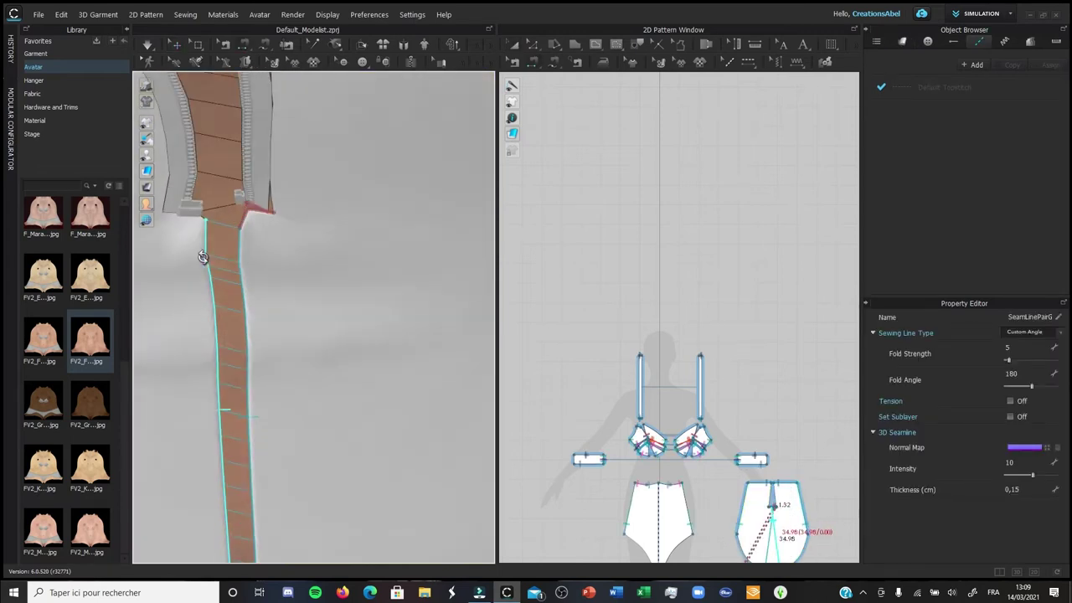
{"action": "left_click", "coordinate": [274, 170]}
{"action": "left_click", "coordinate": [536, 332]}
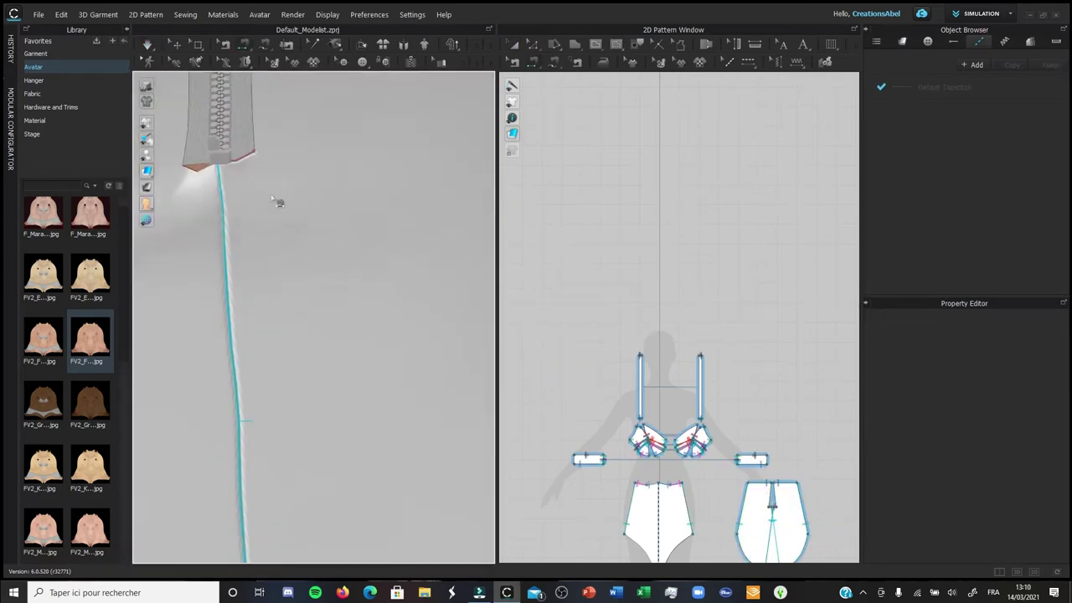
- Simulate the sewn centre-back seam and set the zipper's width to 0.20 cm
{"action": "key", "text": "space"}
{"action": "left_click_drag", "start_coordinate": [223, 185], "coordinate": [257, 225]}
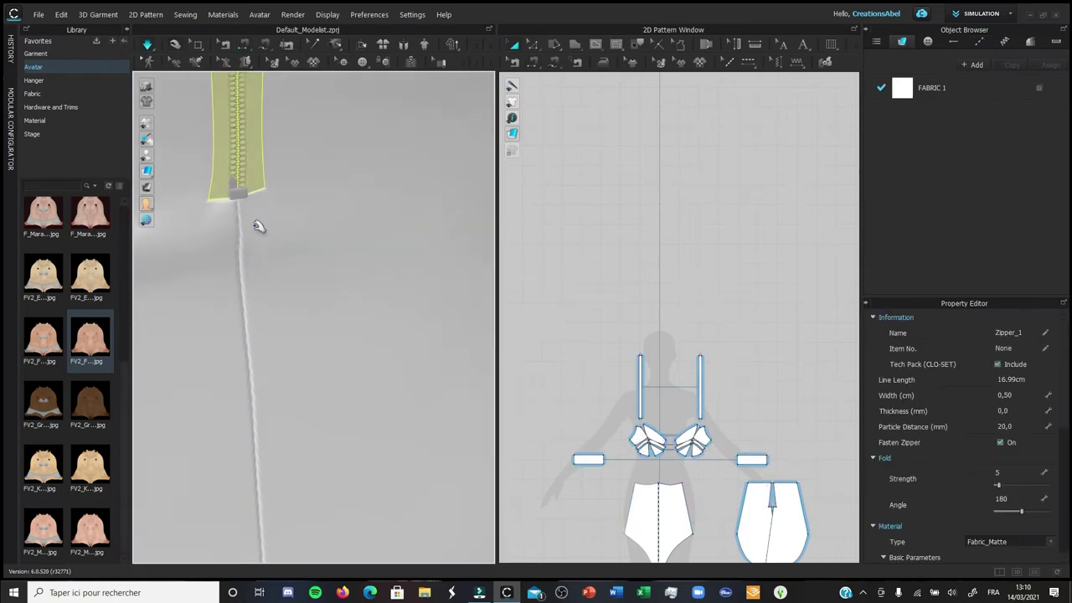
{"action": "scroll", "coordinate": [897, 464], "scroll_direction": "down", "scroll_amount": 3}
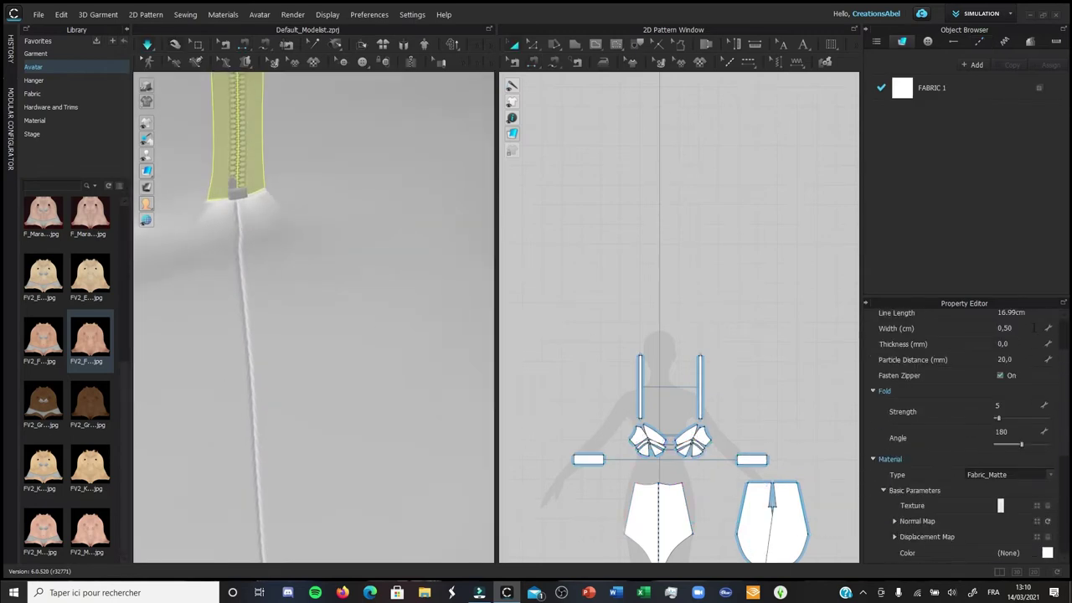
{"action": "left_click", "coordinate": [1000, 376]}
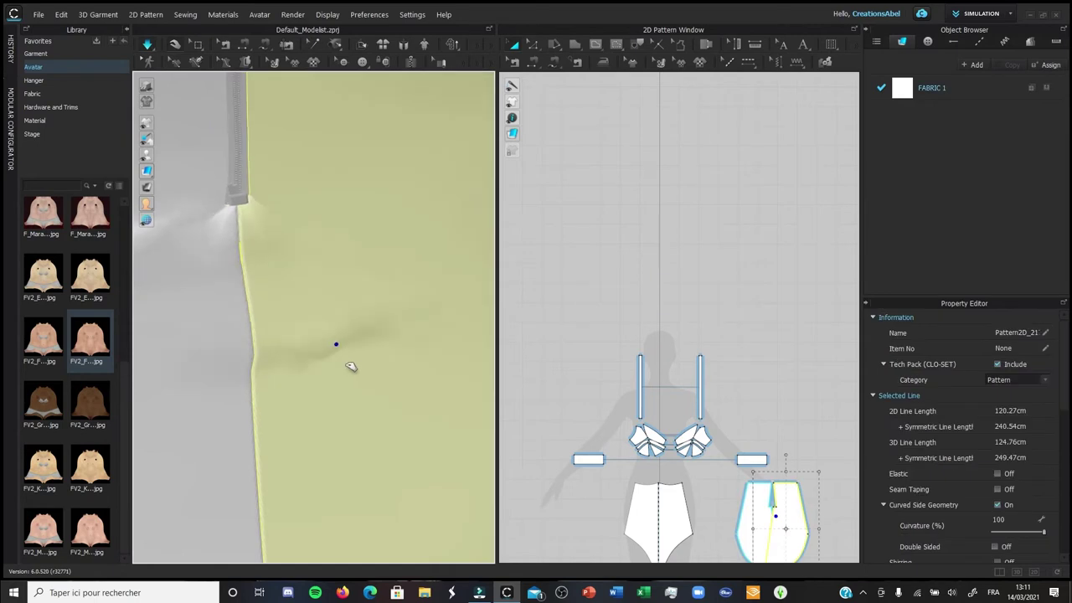
{"action": "scroll", "coordinate": [287, 220], "scroll_direction": "up", "scroll_amount": 2}
{"action": "scroll", "coordinate": [254, 227], "scroll_direction": "down", "scroll_amount": 5}
{"action": "right_click_drag", "start_coordinate": [254, 227], "coordinate": [330, 165]}
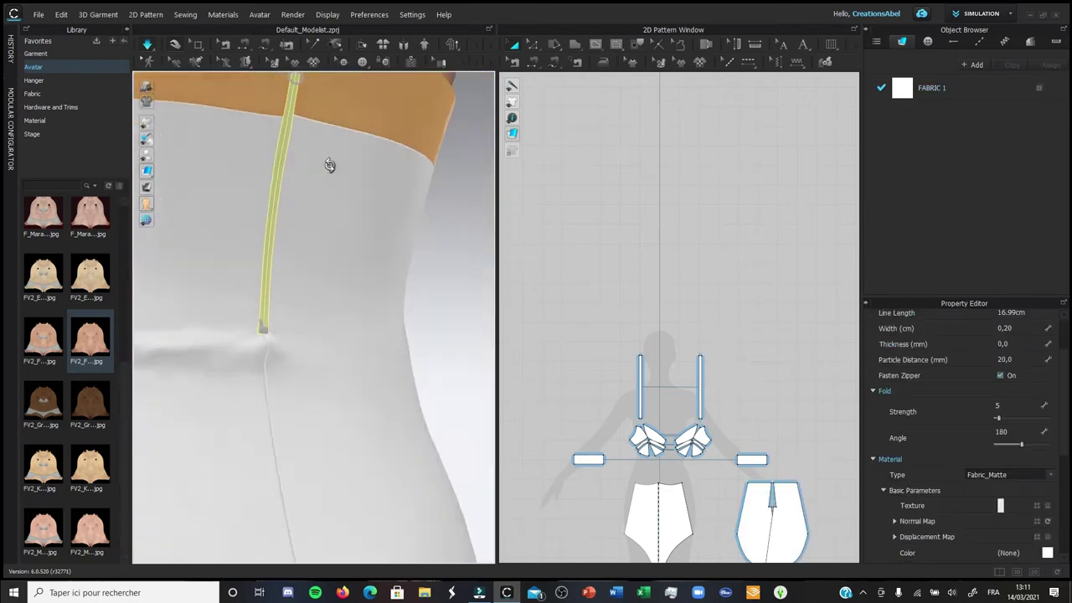
- Pull the back half downwards over the hip in the running simulation
{"action": "left_click_drag", "start_coordinate": [306, 453], "coordinate": [366, 568]}
{"action": "right_click_drag", "start_coordinate": [301, 448], "coordinate": [340, 438]}
{"action": "scroll", "coordinate": [340, 390], "scroll_direction": "down", "scroll_amount": 4}
{"action": "right_click_drag", "start_coordinate": [340, 388], "coordinate": [231, 347]}
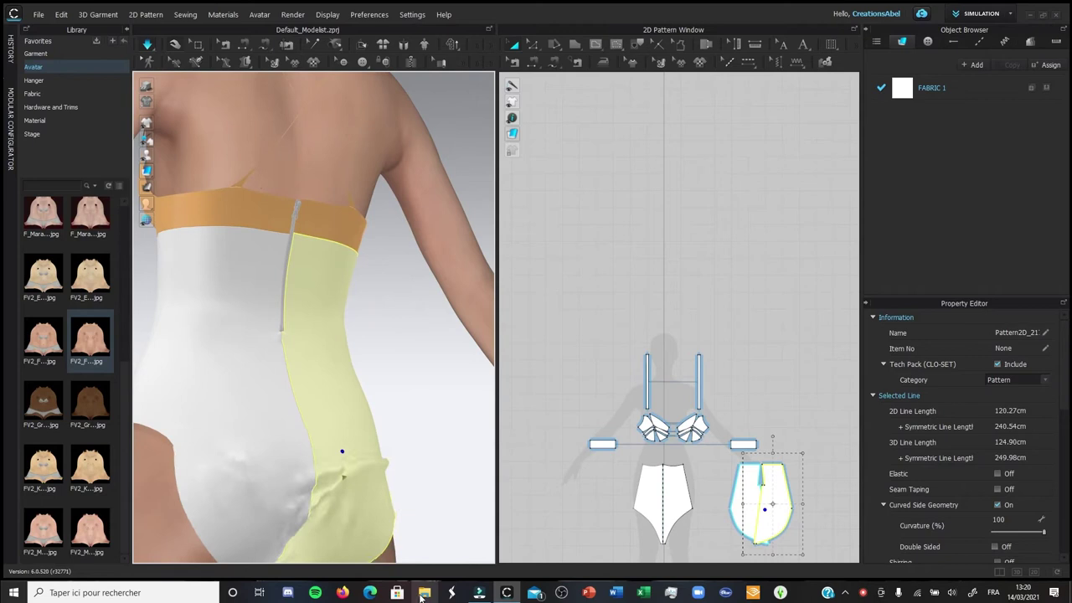
{"action": "left_click_drag", "start_coordinate": [421, 598], "coordinate": [448, 588]}
- Move the crotch edges of the front and back panels upwards together to shorten the crotch
{"action": "left_click", "coordinate": [464, 547]}
{"action": "right_click_drag", "start_coordinate": [464, 548], "coordinate": [481, 141]}
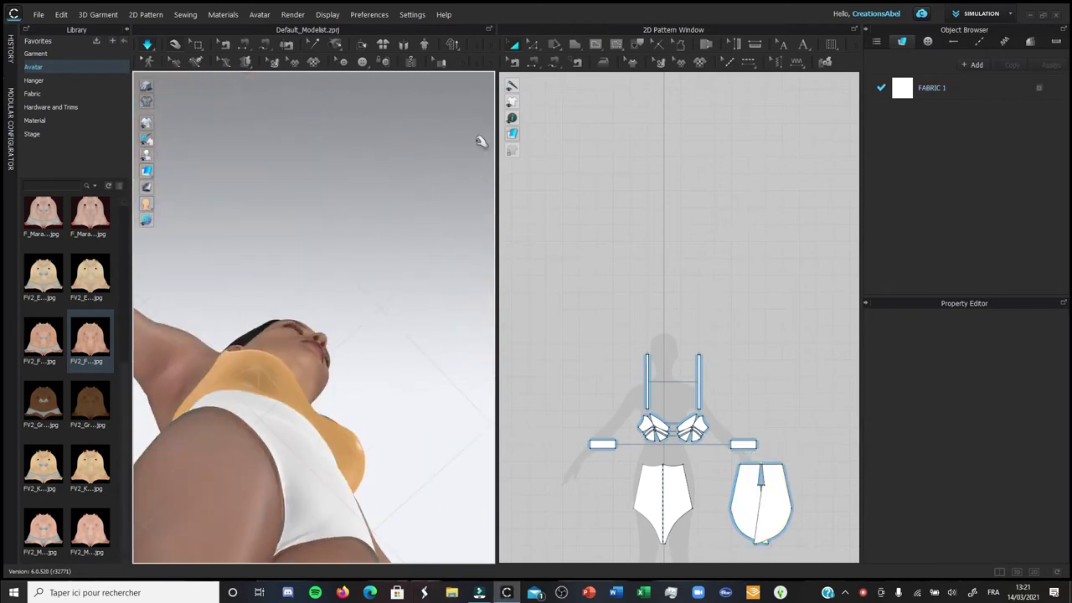
{"action": "key", "text": "z"}
{"action": "left_click", "coordinate": [759, 541]}
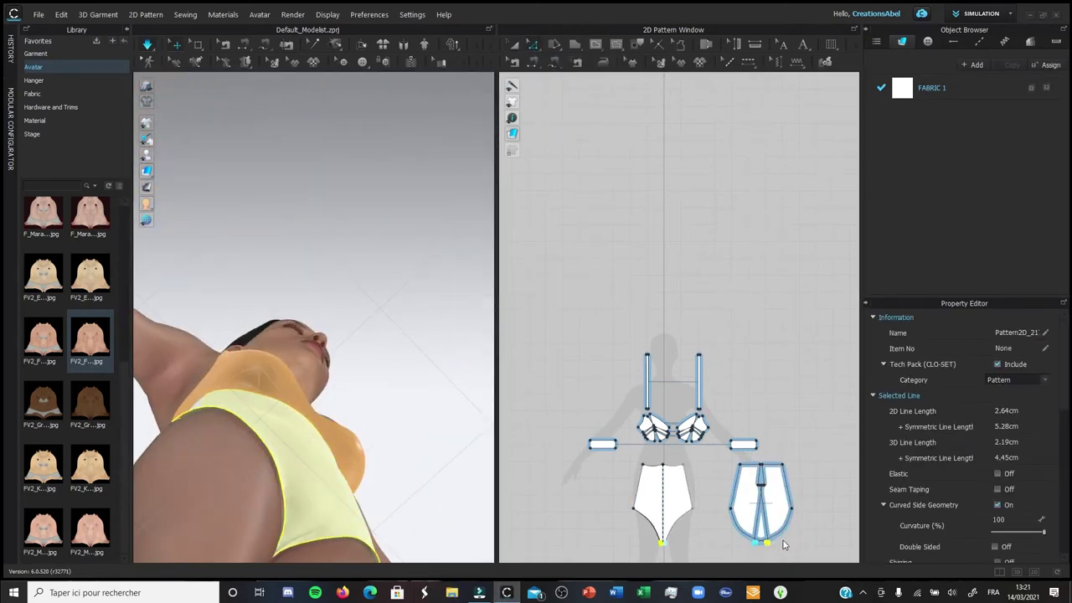
{"action": "left_click_drag", "start_coordinate": [779, 534], "coordinate": [769, 518]}
- Pull the front panel at the crotch into place in the simulation and check the whole bodysuit from the front
{"action": "right_click_drag", "start_coordinate": [339, 445], "coordinate": [280, 547]}
{"action": "left_click", "coordinate": [280, 547]}
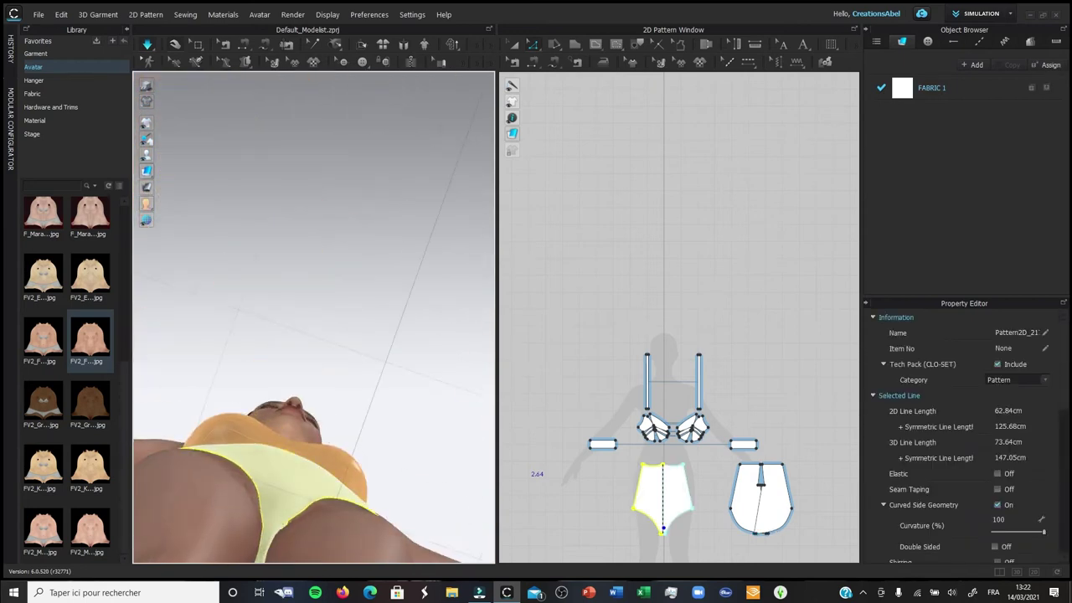
{"action": "left_click", "coordinate": [397, 495]}
{"action": "scroll", "coordinate": [330, 348], "scroll_direction": "down", "scroll_amount": 5}
{"action": "right_click_drag", "start_coordinate": [330, 347], "coordinate": [331, 214]}
{"action": "left_click", "coordinate": [330, 213]}
{"action": "left_click", "coordinate": [270, 120]}
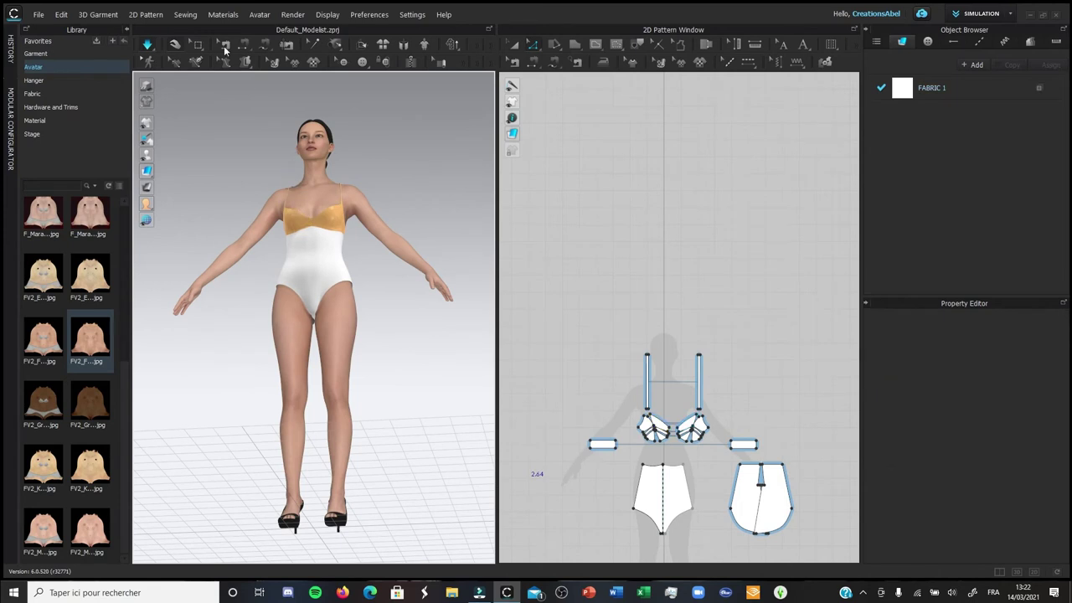
{"action": "key", "text": "2"}
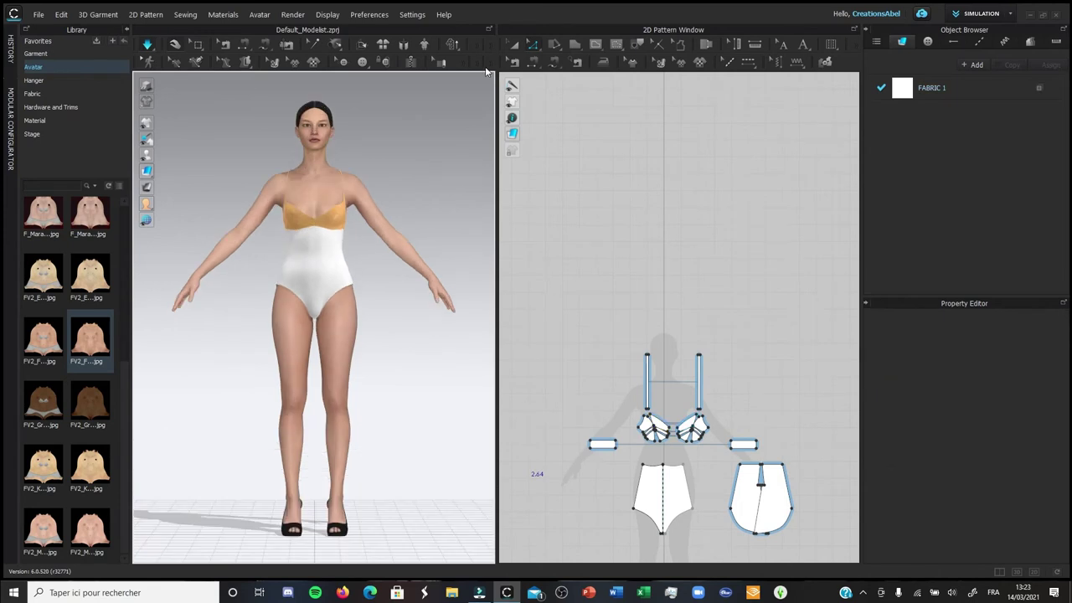
- Delete the existing sewing of the shoulder straps
{"action": "key", "text": "z"}
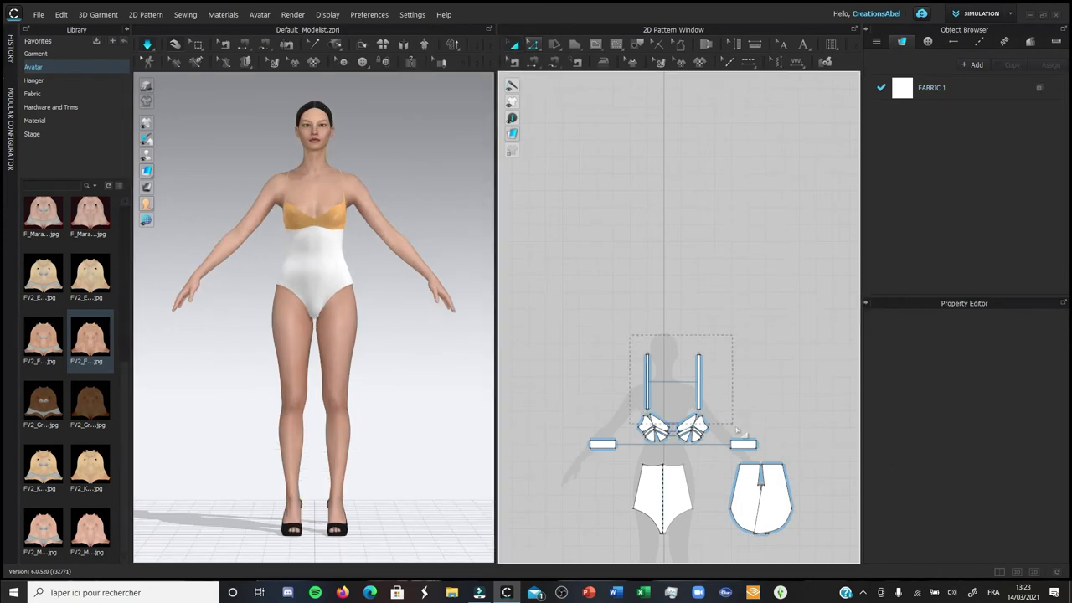
{"action": "left_click", "coordinate": [698, 379]}
{"action": "scroll", "coordinate": [674, 369], "scroll_direction": "up", "scroll_amount": 2}
{"action": "left_click", "coordinate": [514, 63]}
{"action": "left_click_drag", "start_coordinate": [572, 266], "coordinate": [751, 362]}
{"action": "key", "text": "Delete"}
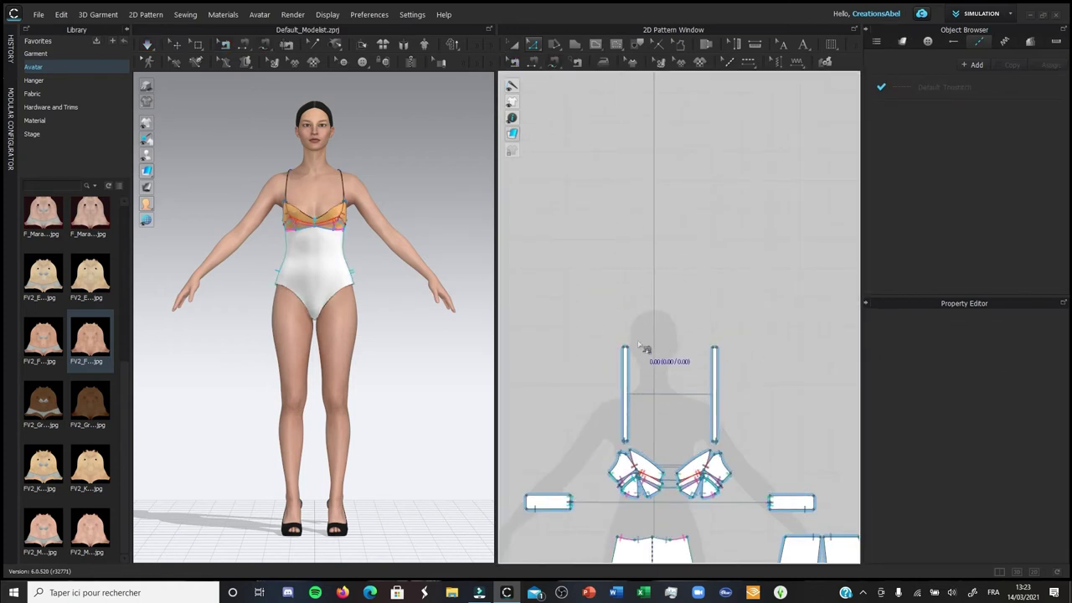
- Sew the strap's free end to the upper edge of the back band and simulate the garment
{"action": "scroll", "coordinate": [551, 503], "scroll_direction": "up", "scroll_amount": 5}
{"action": "left_click", "coordinate": [540, 444]}
{"action": "key", "text": "space"}
{"action": "right_click_drag", "start_coordinate": [322, 339], "coordinate": [329, 217]}
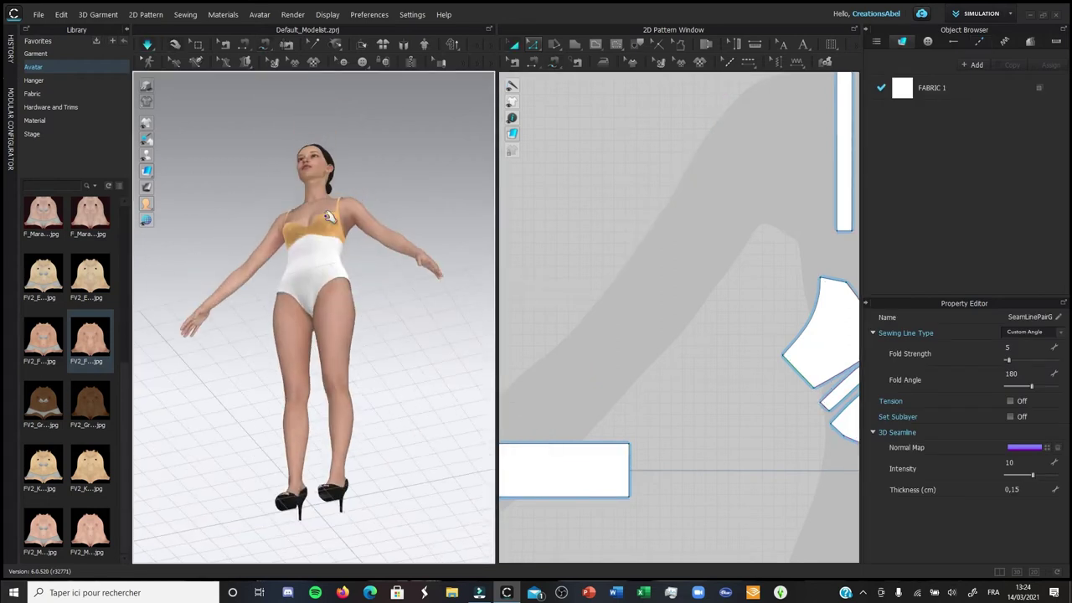
{"action": "left_click", "coordinate": [329, 217]}
{"action": "right_click_drag", "start_coordinate": [361, 144], "coordinate": [218, 170]}
- Slide the strap's sewing along the back band's upper edge towards the centre back and simulate again
{"action": "left_click", "coordinate": [515, 63]}
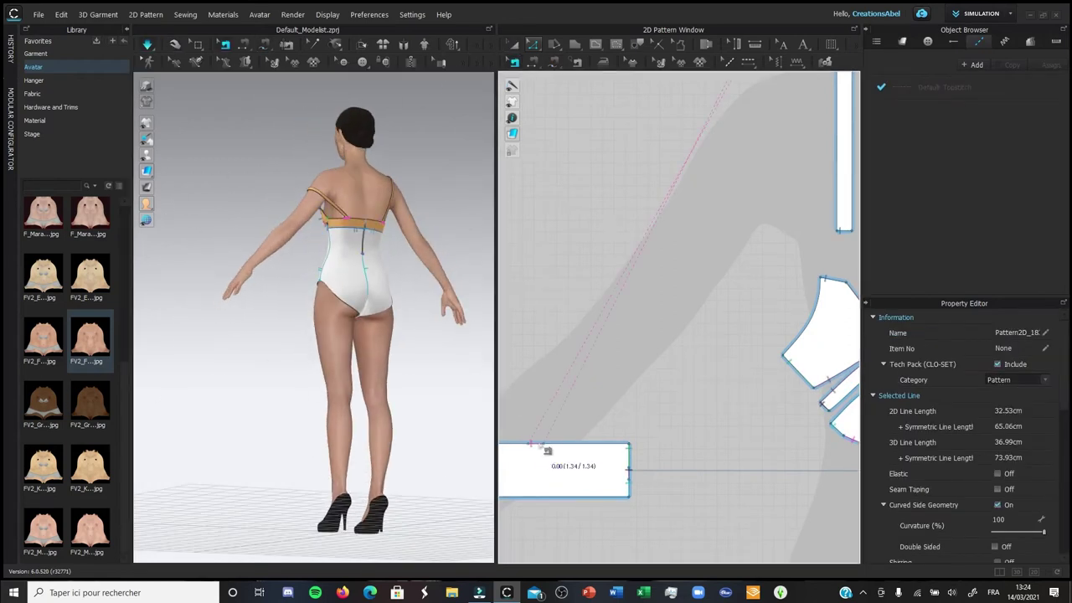
{"action": "left_click_drag", "start_coordinate": [540, 444], "coordinate": [494, 444]}
{"action": "left_click", "coordinate": [413, 178]}
{"action": "key", "text": "space"}
{"action": "left_click", "coordinate": [348, 204]}
- Rearrange the straps over the avatar's shoulders and pull the back half down into place in the simulation
{"action": "right_click_drag", "start_coordinate": [362, 151], "coordinate": [382, 190]}
{"action": "left_click_drag", "start_coordinate": [412, 61], "coordinate": [385, 57]}
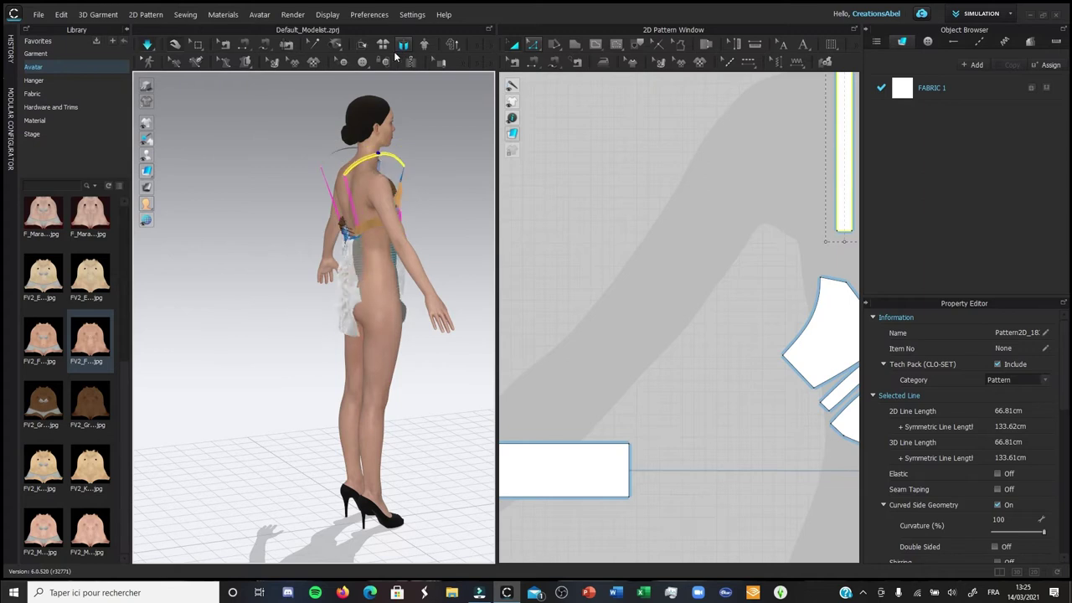
{"action": "right_click_drag", "start_coordinate": [365, 150], "coordinate": [440, 161]}
{"action": "left_click_drag", "start_coordinate": [349, 310], "coordinate": [363, 375]}
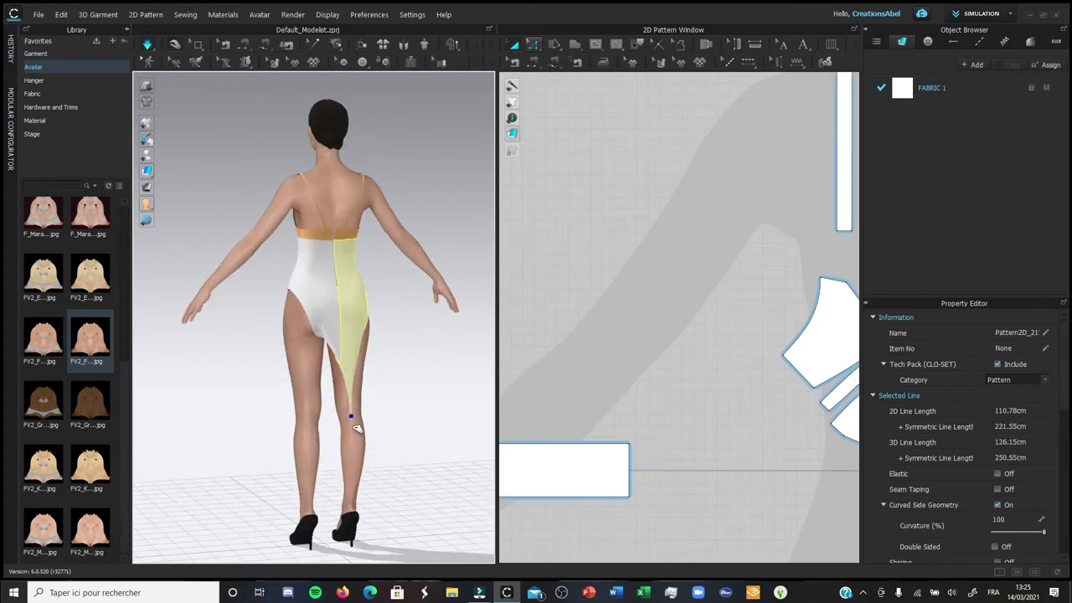
{"action": "right_click_drag", "start_coordinate": [299, 320], "coordinate": [387, 342]}
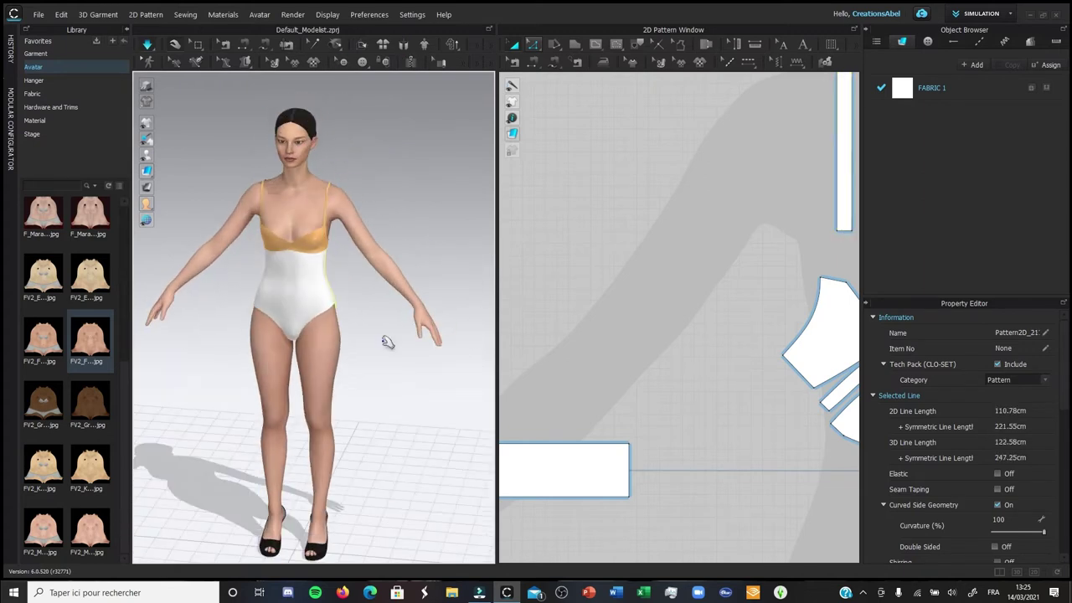
- Pull the outer cup panel and strap into place on the avatar's bust in the simulation
{"action": "left_click", "coordinate": [323, 237]}
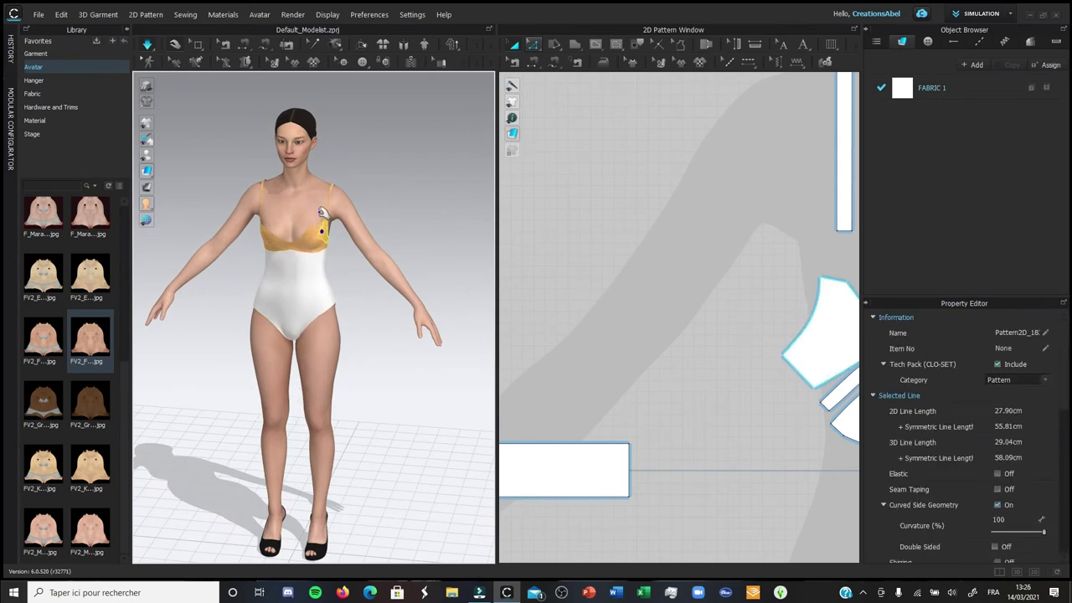
{"action": "left_click", "coordinate": [354, 162]}
{"action": "right_click_drag", "start_coordinate": [355, 163], "coordinate": [335, 143]}
{"action": "scroll", "coordinate": [595, 206], "scroll_direction": "down", "scroll_amount": 3}
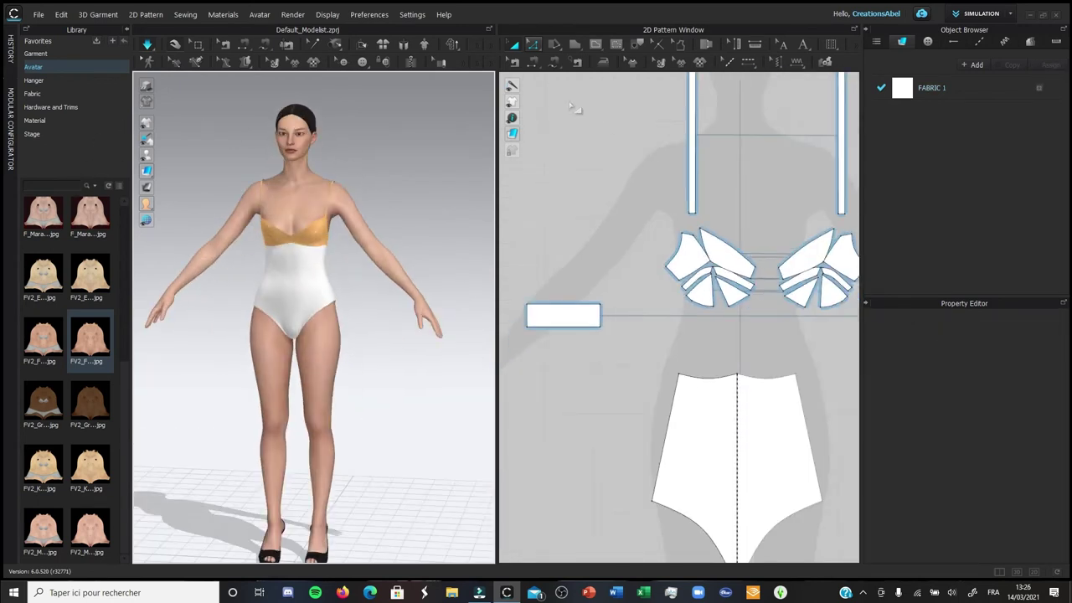
- Raise the upper edge of the narrow under-cup band, move the outer cup piece's top corner inward, and simulate the changes
{"action": "left_click", "coordinate": [531, 46]}
{"action": "scroll", "coordinate": [705, 276], "scroll_direction": "up", "scroll_amount": 4}
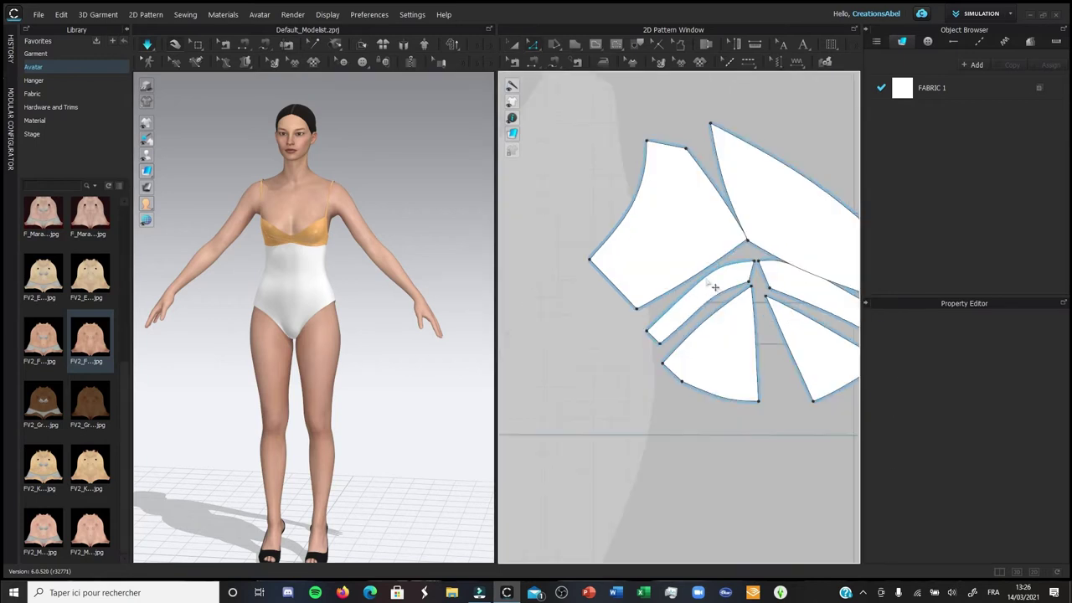
{"action": "left_click", "coordinate": [713, 274]}
{"action": "key", "text": "space"}
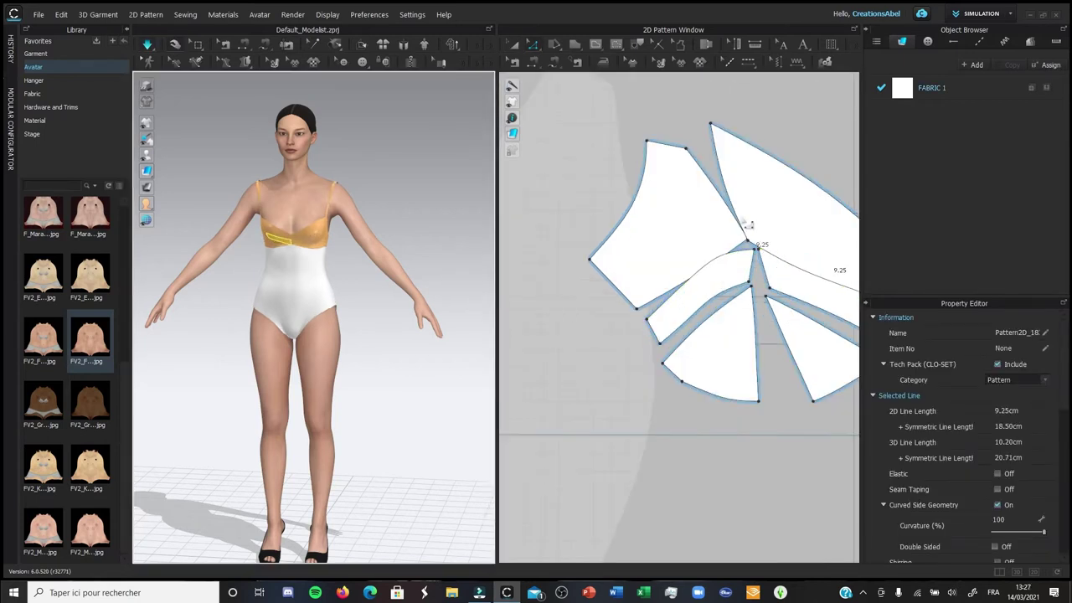
{"action": "left_click_drag", "start_coordinate": [647, 140], "coordinate": [660, 144]}
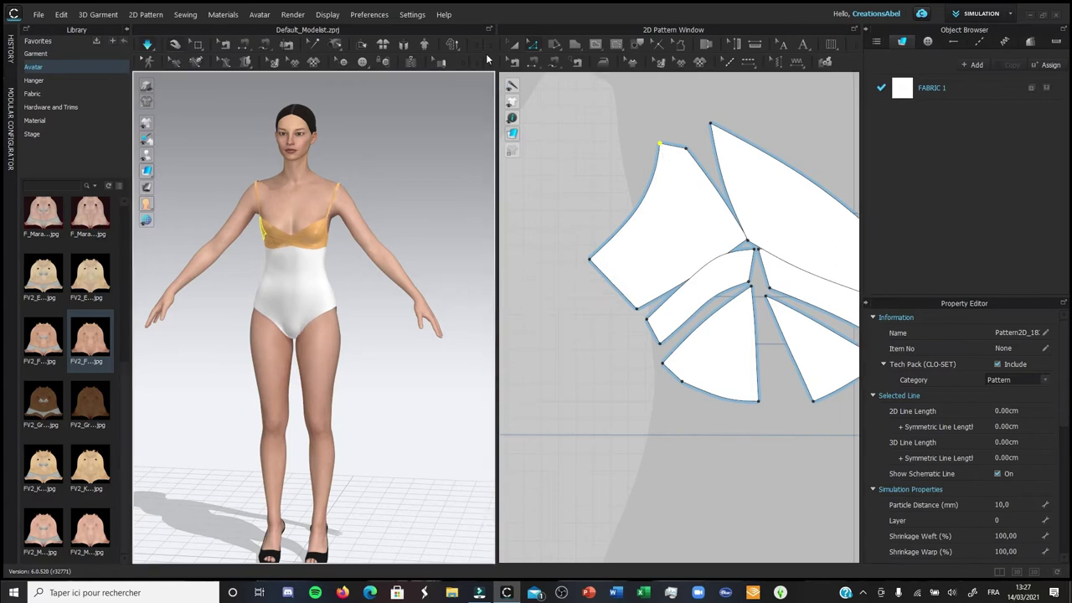
{"action": "key", "text": "space"}
- Reset the bodysuit pieces to their arranged positions around the avatar and run the simulation again
{"action": "left_click", "coordinate": [405, 47]}
{"action": "right_click", "coordinate": [294, 266]}
{"action": "left_click", "coordinate": [385, 67]}
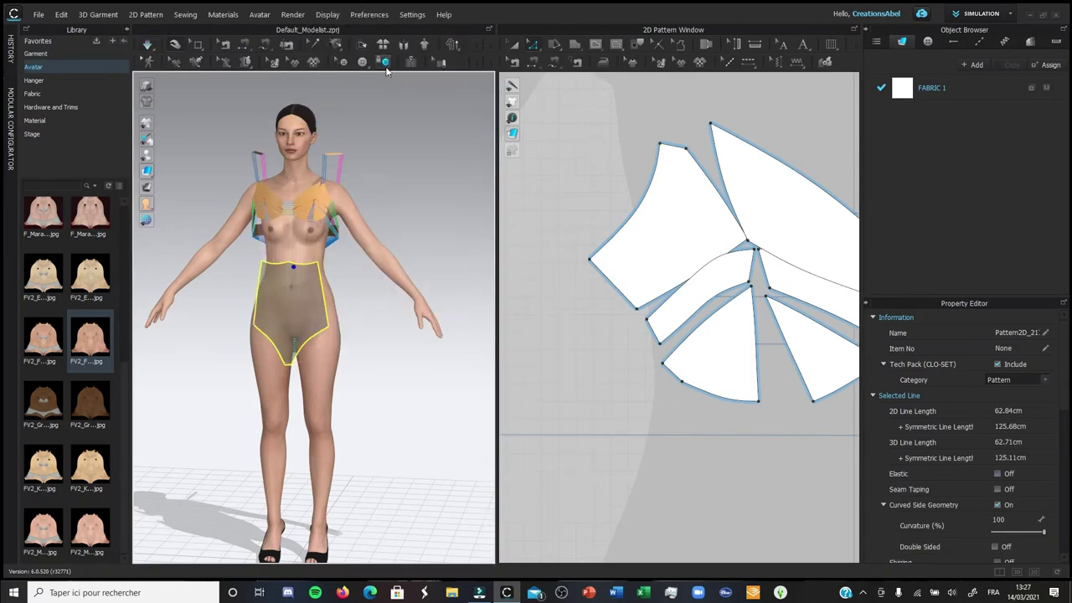
{"action": "key", "text": "space"}
- Pull the re-simulated bodysuit into place on the avatar, checking its fit at the front and back
{"action": "right_click_drag", "start_coordinate": [356, 98], "coordinate": [160, 157]}
{"action": "left_click", "coordinate": [307, 338]}
{"action": "right_click", "coordinate": [277, 295]}
{"action": "left_click", "coordinate": [317, 61]}
{"action": "left_click", "coordinate": [397, 362]}
{"action": "right_click_drag", "start_coordinate": [397, 362], "coordinate": [151, 264]}
{"action": "left_click_drag", "start_coordinate": [301, 243], "coordinate": [309, 125]}
{"action": "right_click_drag", "start_coordinate": [352, 151], "coordinate": [125, 228]}
{"action": "key", "text": "2"}
{"action": "left_click", "coordinate": [318, 125]}
{"action": "left_click", "coordinate": [318, 142]}
{"action": "right_click_drag", "start_coordinate": [318, 142], "coordinate": [373, 189]}
- Freeze all the bodysuit pieces and move their patterns clear of the avatar silhouette
{"action": "key", "text": "ctrl+a"}
{"action": "right_click", "coordinate": [718, 314]}
{"action": "left_click", "coordinate": [720, 316]}
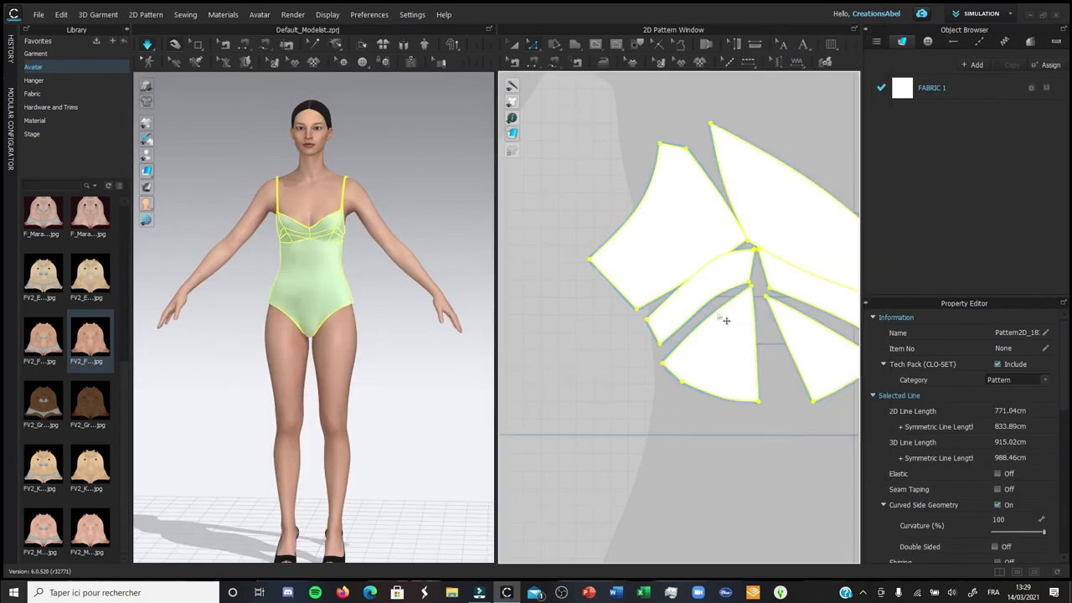
{"action": "left_click_drag", "start_coordinate": [706, 371], "coordinate": [1041, 486]}
{"action": "scroll", "coordinate": [817, 327], "scroll_direction": "down", "scroll_amount": 10}
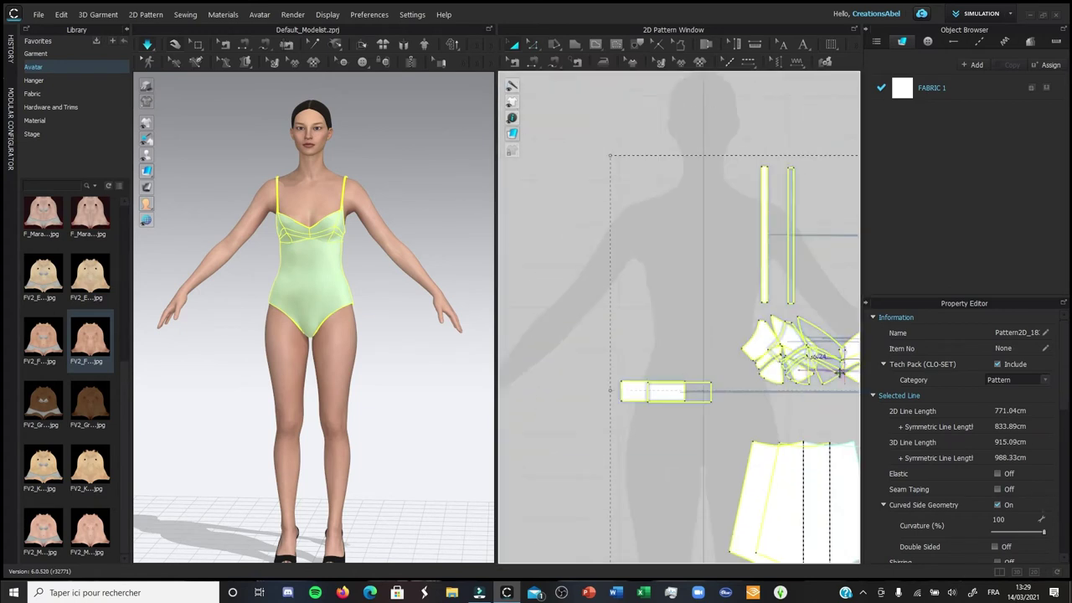
{"action": "left_click_drag", "start_coordinate": [827, 343], "coordinate": [694, 118]}
- Draw a half front bodice polygon with a shoulder of about 5.4 cm, a 15.2 cm armhole edge and a 9.7 cm hem
{"action": "scroll", "coordinate": [766, 309], "scroll_direction": "up", "scroll_amount": 6}
{"action": "left_click", "coordinate": [577, 45]}
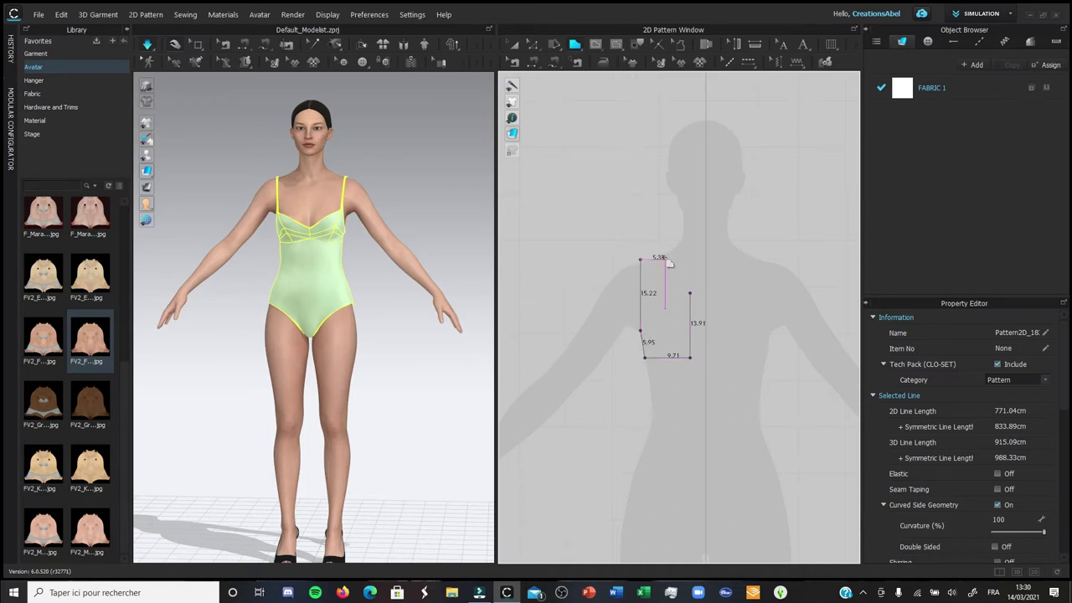
{"action": "left_click", "coordinate": [691, 295]}
- Draw a half back bodice over the front half, with a shoulder of about 5.3 cm and a centre edge of about 20.3 cm
{"action": "scroll", "coordinate": [706, 358], "scroll_direction": "up", "scroll_amount": 5}
{"action": "left_click", "coordinate": [706, 359]}
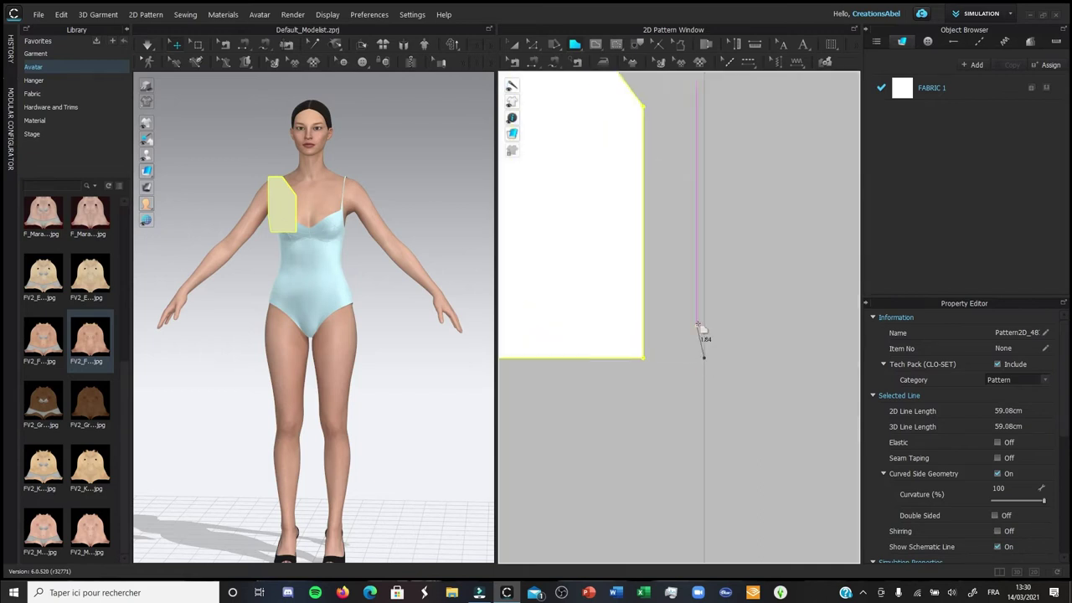
{"action": "scroll", "coordinate": [711, 182], "scroll_direction": "down", "scroll_amount": 4}
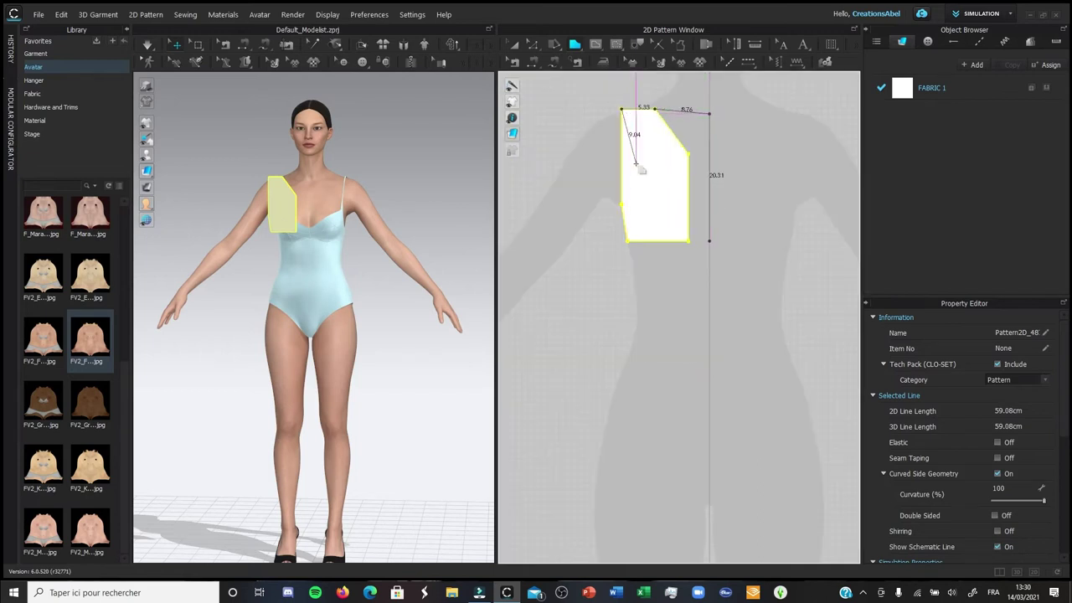
{"action": "left_click", "coordinate": [710, 242]}
- Split the front half's armhole line uniformly into 2 segments and round the bodice armholes with curve points
{"action": "left_click", "coordinate": [534, 46]}
{"action": "left_click", "coordinate": [557, 61]}
{"action": "right_click", "coordinate": [622, 164]}
{"action": "left_click", "coordinate": [644, 230]}
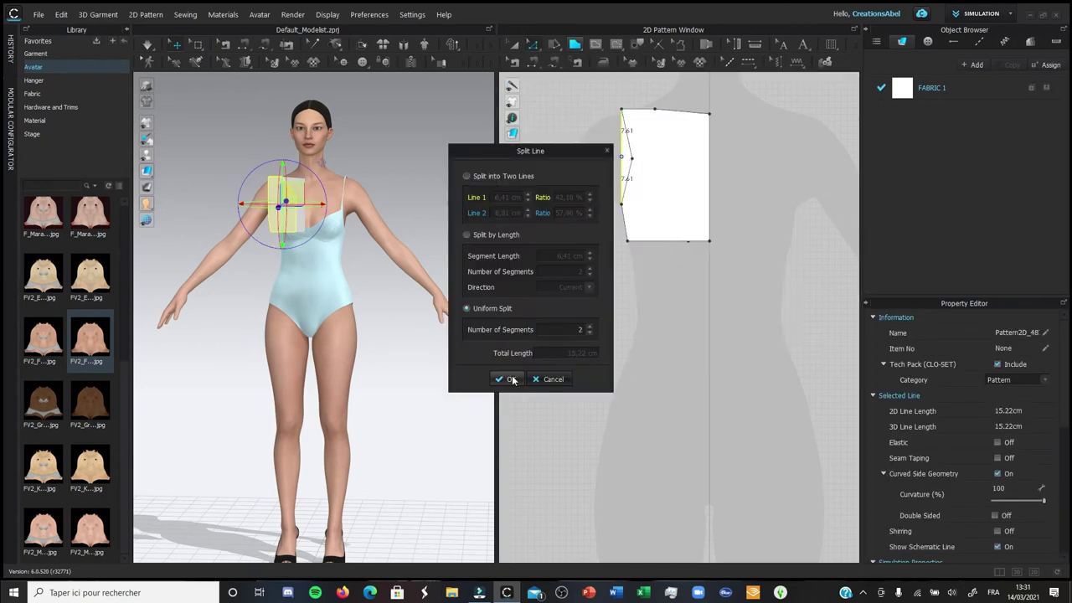
{"action": "left_click", "coordinate": [511, 380]}
{"action": "right_click", "coordinate": [632, 159]}
{"action": "left_click", "coordinate": [682, 246]}
- Unfold the half back bodice along its centre line and turn the centre neckline point into a curve point
{"action": "right_click", "coordinate": [712, 207]}
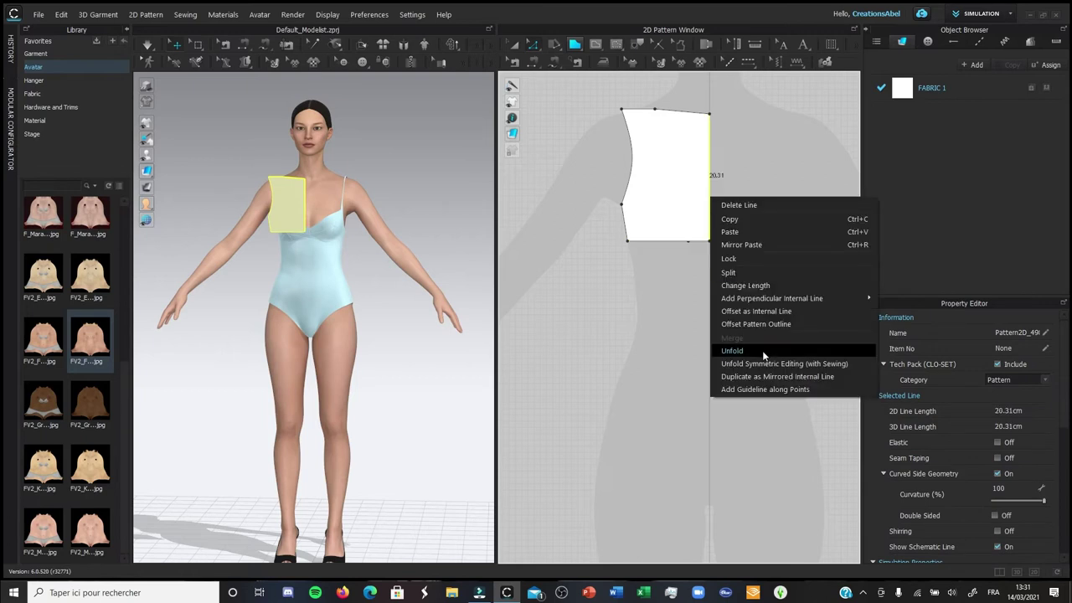
{"action": "left_click", "coordinate": [762, 352]}
{"action": "left_click", "coordinate": [711, 115]}
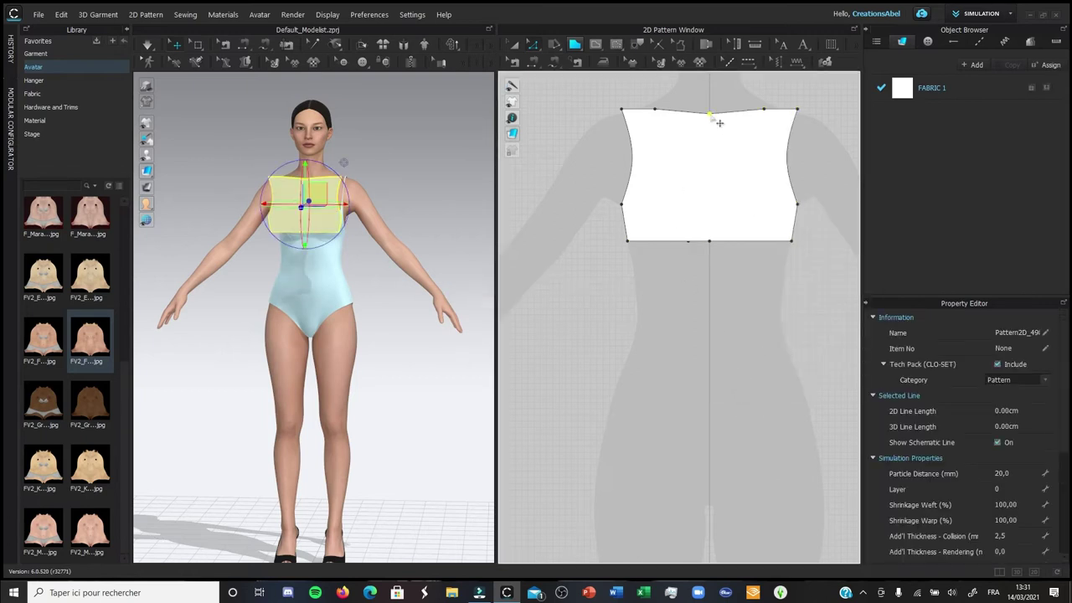
{"action": "right_click", "coordinate": [710, 114]}
{"action": "right_click", "coordinate": [710, 115]}
{"action": "left_click", "coordinate": [759, 204]}
- Lower the bodice hem and move the full back panel aside, clear of the front half
{"action": "left_click_drag", "start_coordinate": [632, 241], "coordinate": [634, 272]}
{"action": "key", "text": "c"}
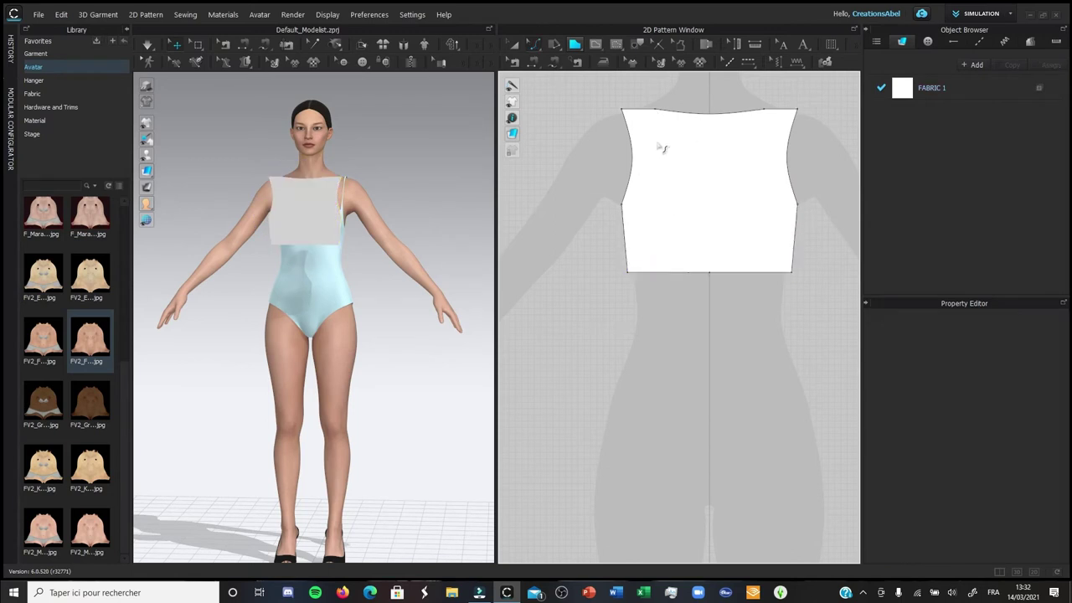
{"action": "left_click_drag", "start_coordinate": [705, 157], "coordinate": [771, 283]}
{"action": "scroll", "coordinate": [648, 266], "scroll_direction": "down", "scroll_amount": 3}
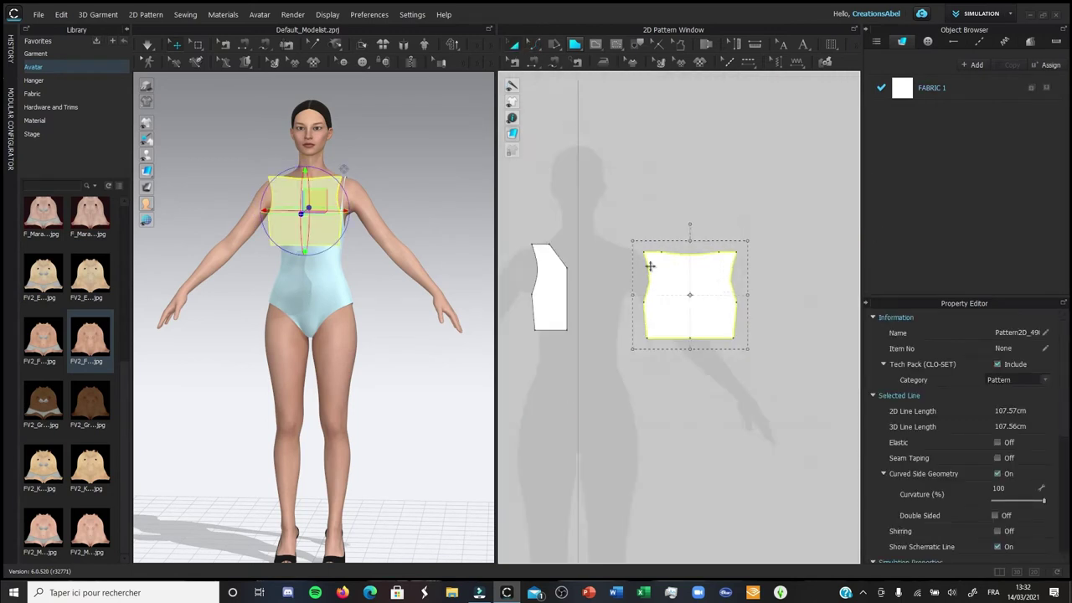
- Curve the front half's neckline and mirror-paste the panel beside it as the opposite front
{"action": "scroll", "coordinate": [557, 261], "scroll_direction": "up", "scroll_amount": 5}
{"action": "left_click", "coordinate": [602, 249]}
{"action": "left_click", "coordinate": [513, 45]}
{"action": "left_click", "coordinate": [539, 346]}
{"action": "right_click", "coordinate": [534, 315]}
{"action": "left_click", "coordinate": [557, 49]}
{"action": "key", "text": "ctrl+r"}
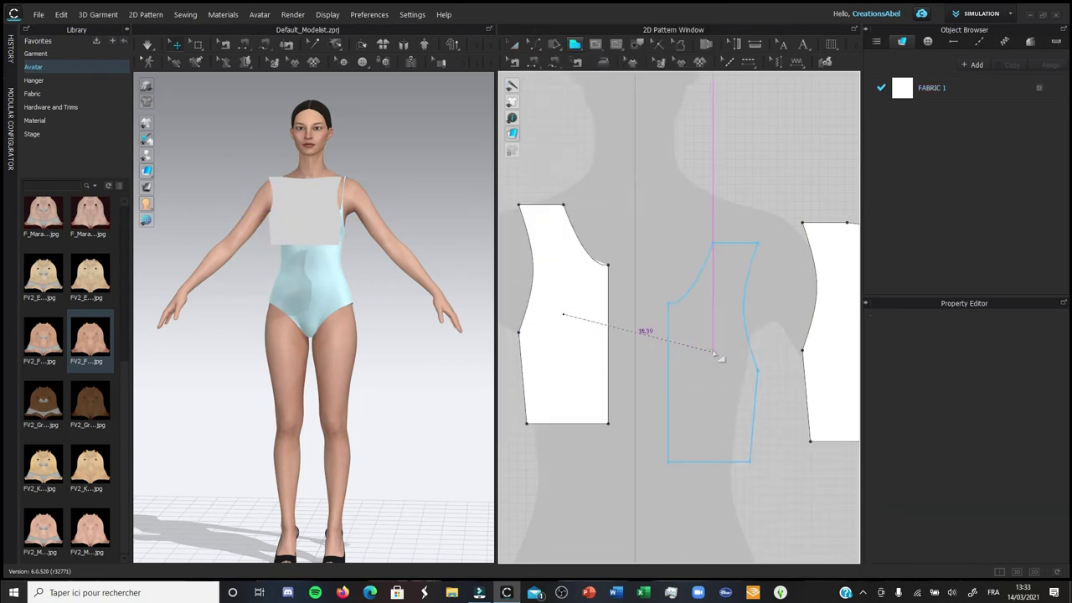
{"action": "left_click", "coordinate": [704, 318]}
- Place the back panel and both front panels around the avatar's torso using the arrangement points
{"action": "left_click", "coordinate": [295, 221]}
{"action": "right_click_drag", "start_coordinate": [309, 242], "coordinate": [180, 242]}
{"action": "mouse_move", "coordinate": [148, 155]}
{"action": "left_click", "coordinate": [180, 156]}
{"action": "left_click", "coordinate": [372, 232]}
{"action": "right_click_drag", "start_coordinate": [372, 232], "coordinate": [156, 182]}
{"action": "left_click_drag", "start_coordinate": [387, 292], "coordinate": [355, 369]}
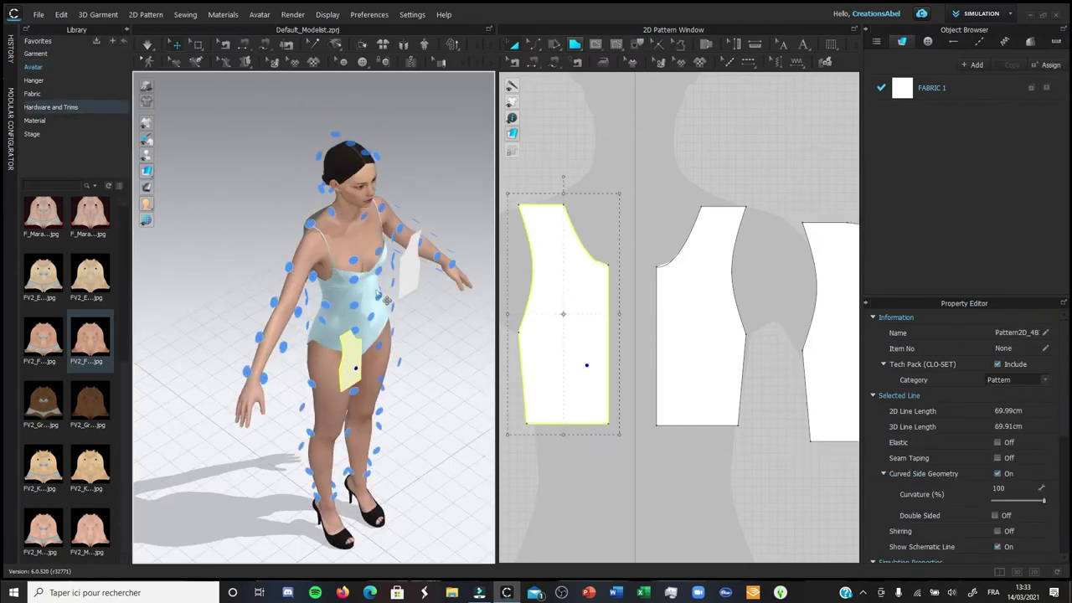
{"action": "left_click", "coordinate": [361, 287]}
{"action": "left_click", "coordinate": [413, 295]}
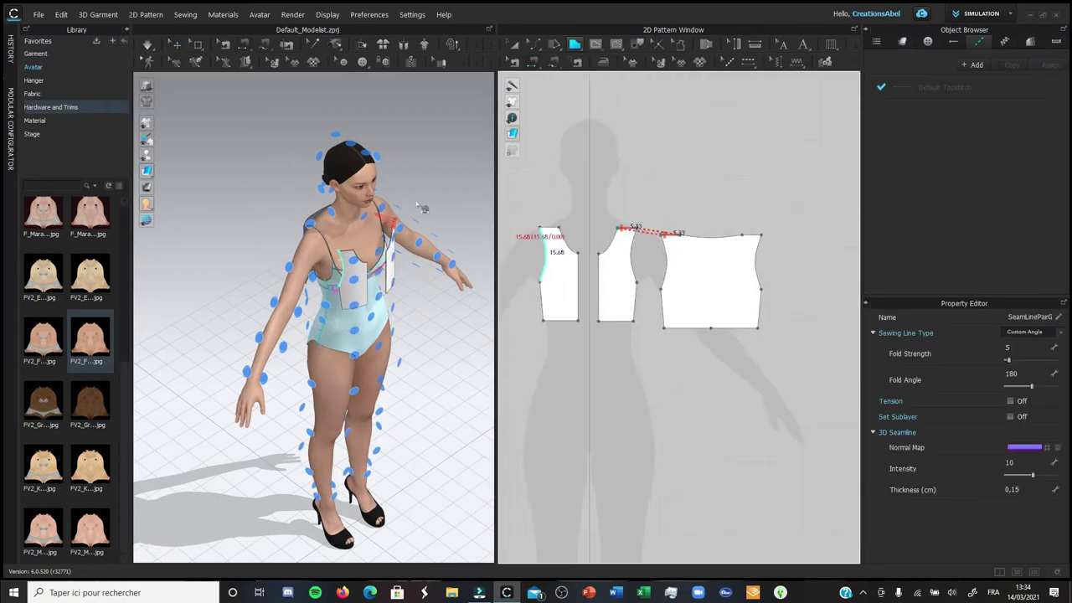
- Undo the last seam and sew both front panels to the back panel along the shoulders and side edges
{"action": "right_click_drag", "start_coordinate": [423, 209], "coordinate": [223, 212]}
{"action": "key", "text": "ctrl+z"}
{"action": "left_click", "coordinate": [621, 228]}
{"action": "left_click", "coordinate": [676, 236]}
{"action": "left_click", "coordinate": [745, 236]}
{"action": "left_click", "coordinate": [559, 227]}
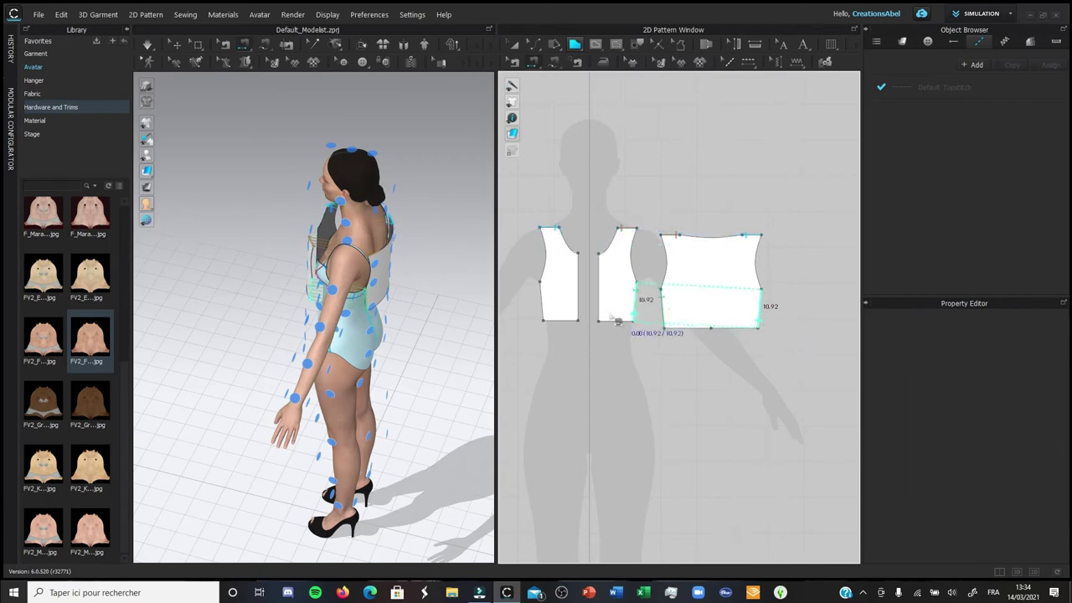
- Simulate the sewn open-front vest over the frozen bodysuit and check it from the back and front
{"action": "key", "text": "a"}
{"action": "key", "text": "space"}
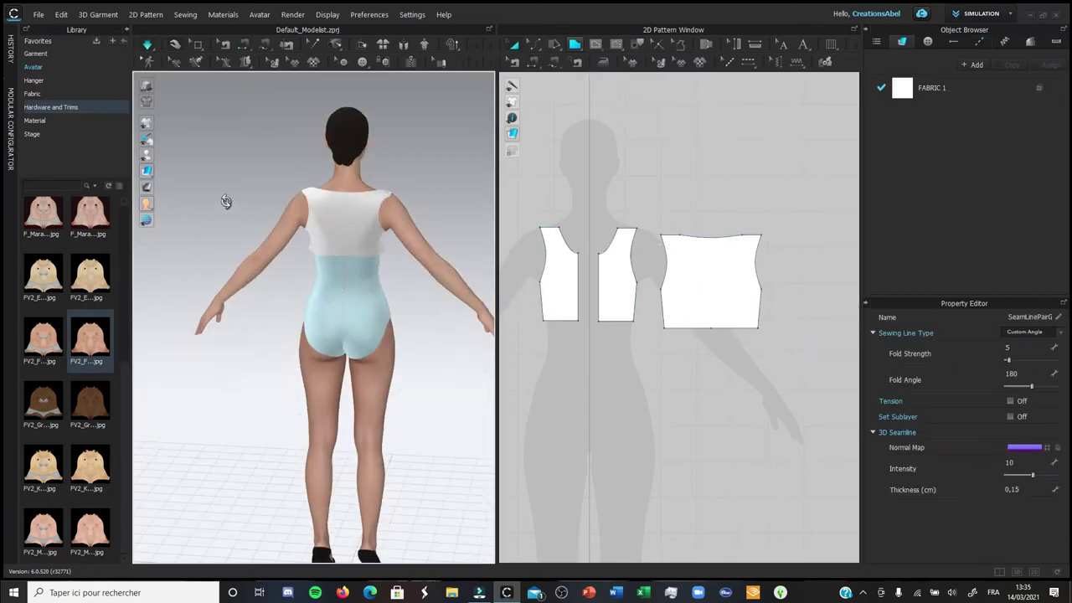
{"action": "right_click_drag", "start_coordinate": [227, 203], "coordinate": [495, 152]}
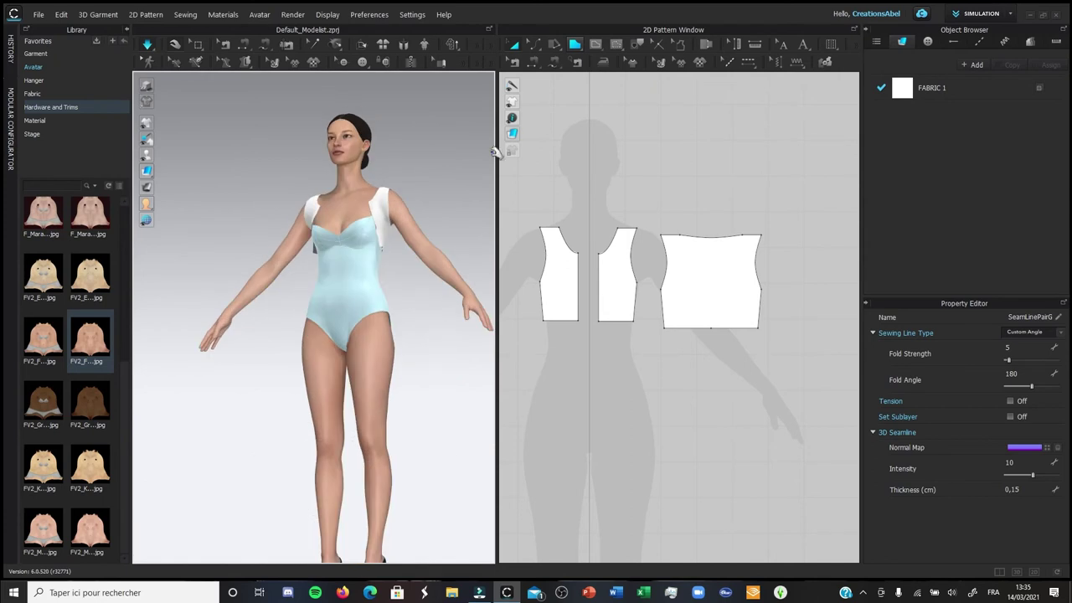
- Draw a strip about 1.4 cm high, sew its ends to the tops of both centre-front edges, and simulate
{"action": "scroll", "coordinate": [563, 192], "scroll_direction": "up", "scroll_amount": 6}
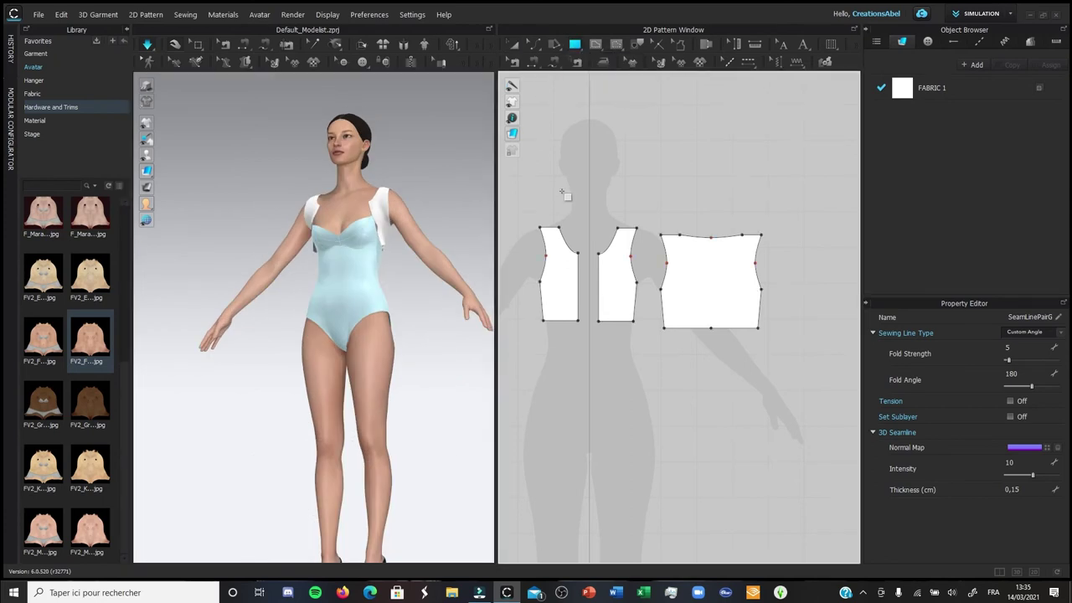
{"action": "left_click_drag", "start_coordinate": [689, 263], "coordinate": [689, 263]}
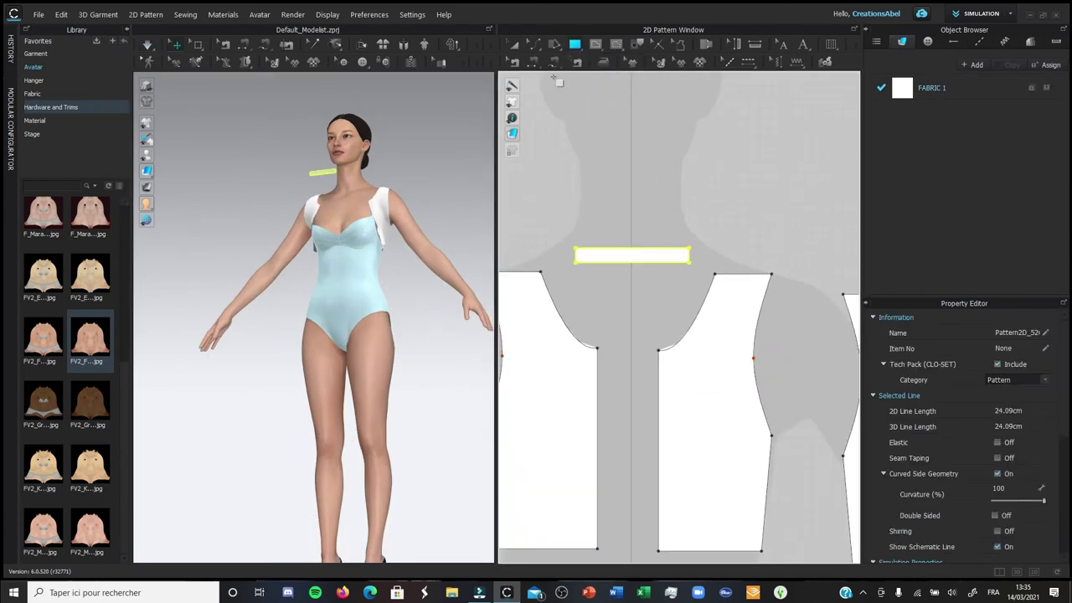
{"action": "left_click", "coordinate": [554, 62]}
{"action": "left_click", "coordinate": [602, 352]}
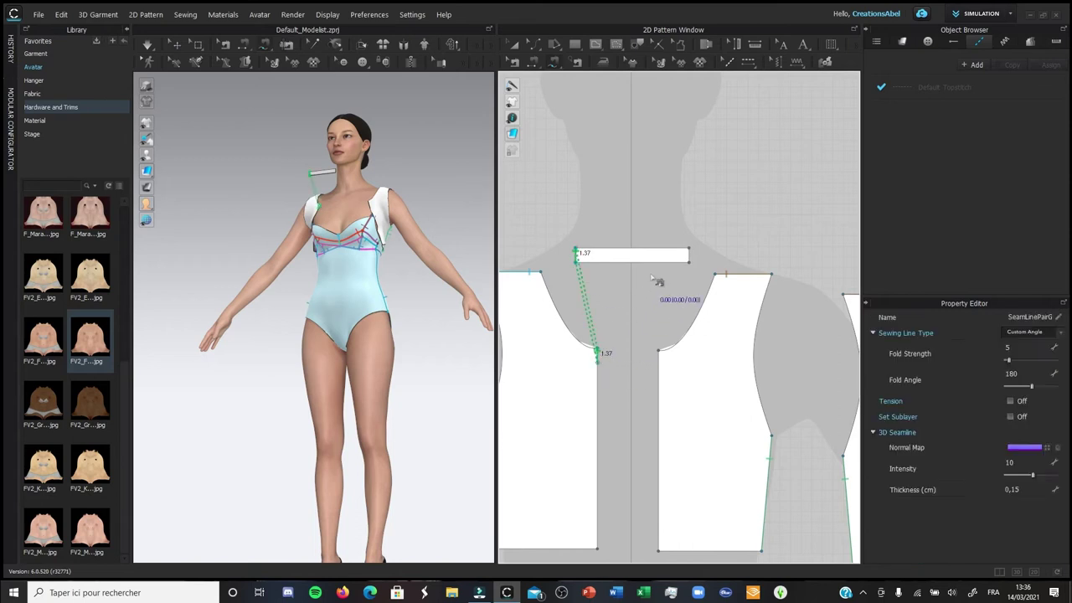
{"action": "left_click", "coordinate": [662, 355]}
{"action": "key", "text": "space"}
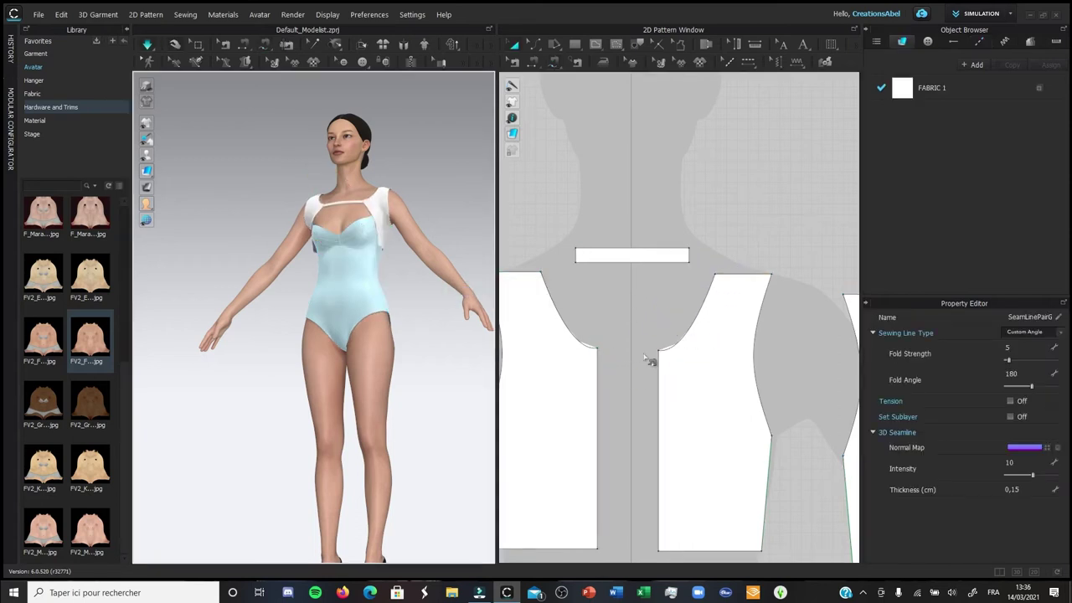
- Shorten the strip joining the two front panels while the simulation runs
{"action": "left_click", "coordinate": [628, 256]}
{"action": "left_click_drag", "start_coordinate": [567, 259], "coordinate": [612, 262]}
{"action": "right_click_drag", "start_coordinate": [371, 189], "coordinate": [361, 259]}
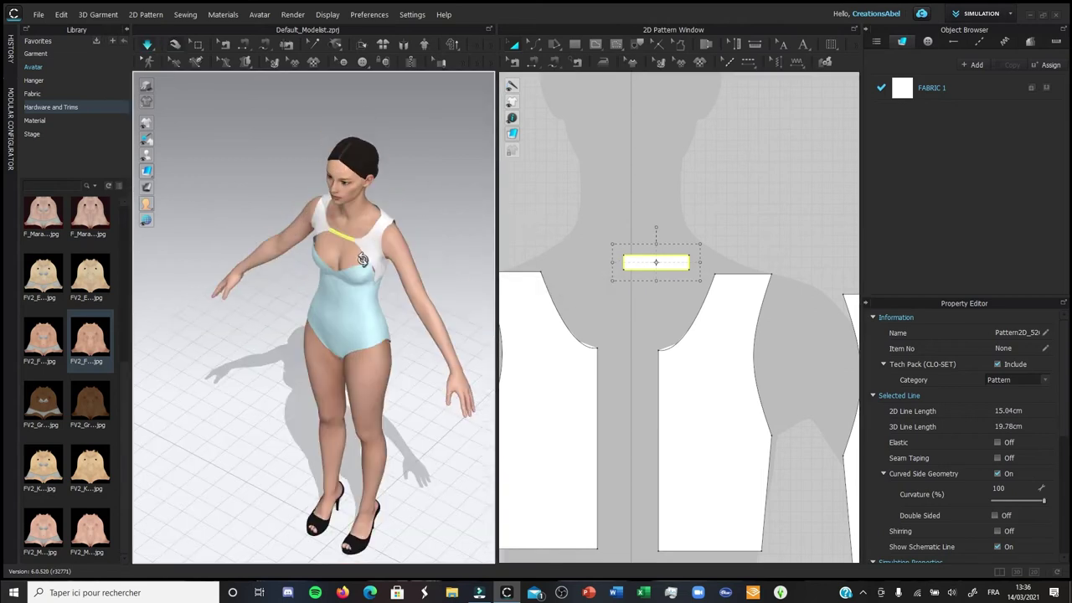
- Delete the strip between the front panels and simulate the open vest again
{"action": "key", "text": "Delete"}
{"action": "key", "text": "space"}
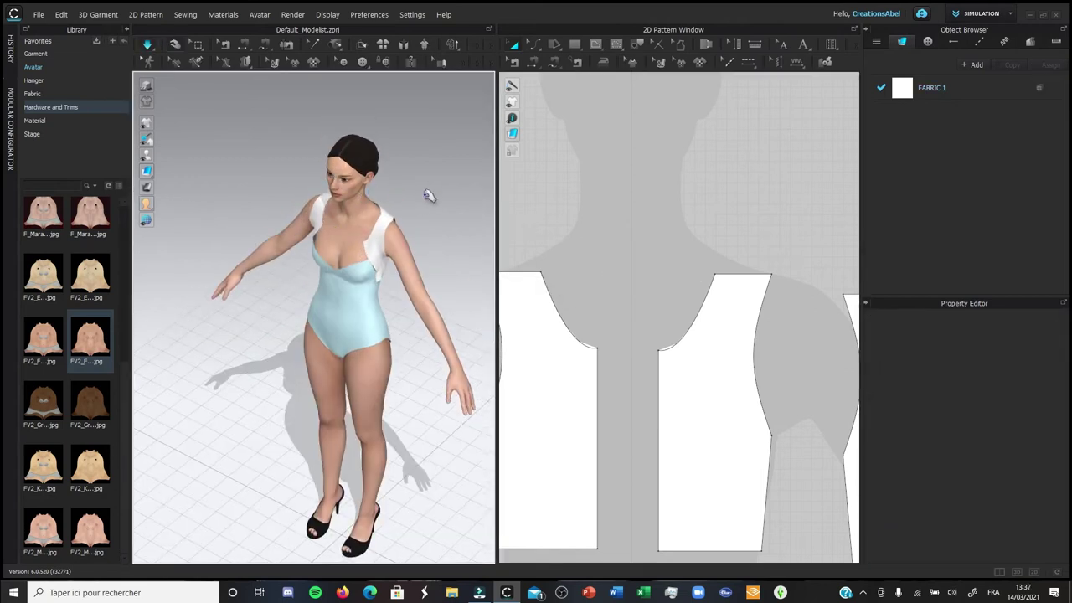
{"action": "right_click_drag", "start_coordinate": [429, 183], "coordinate": [438, 146]}
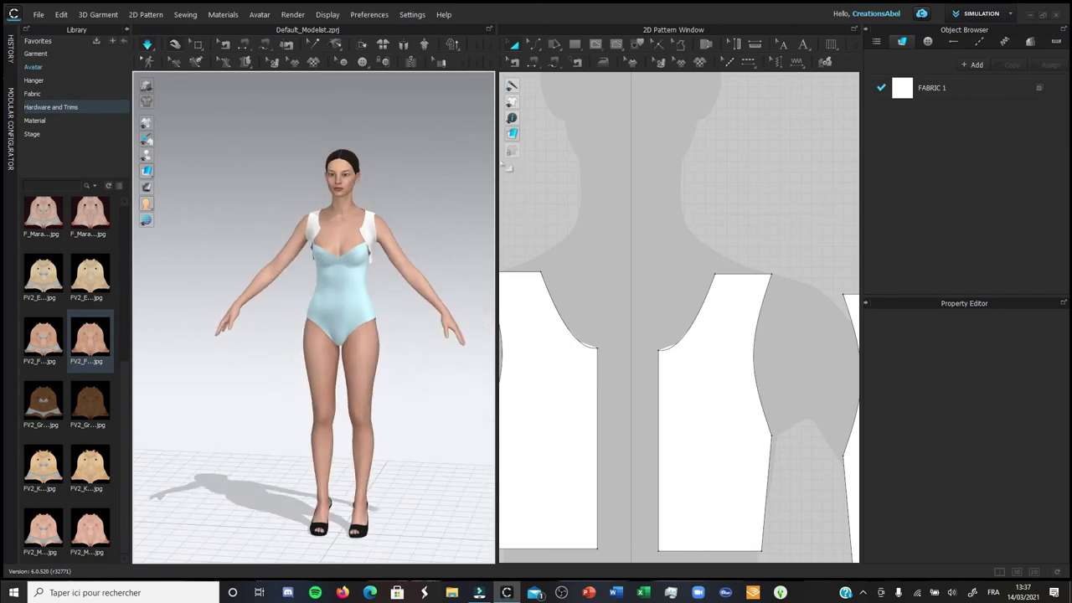
- Draw a half sleeve polygon with a side edge of about 42.5 cm and a hem of about 12.8 cm
{"action": "scroll", "coordinate": [523, 152], "scroll_direction": "down", "scroll_amount": 3}
{"action": "left_click", "coordinate": [576, 46]}
{"action": "left_click", "coordinate": [586, 62]}
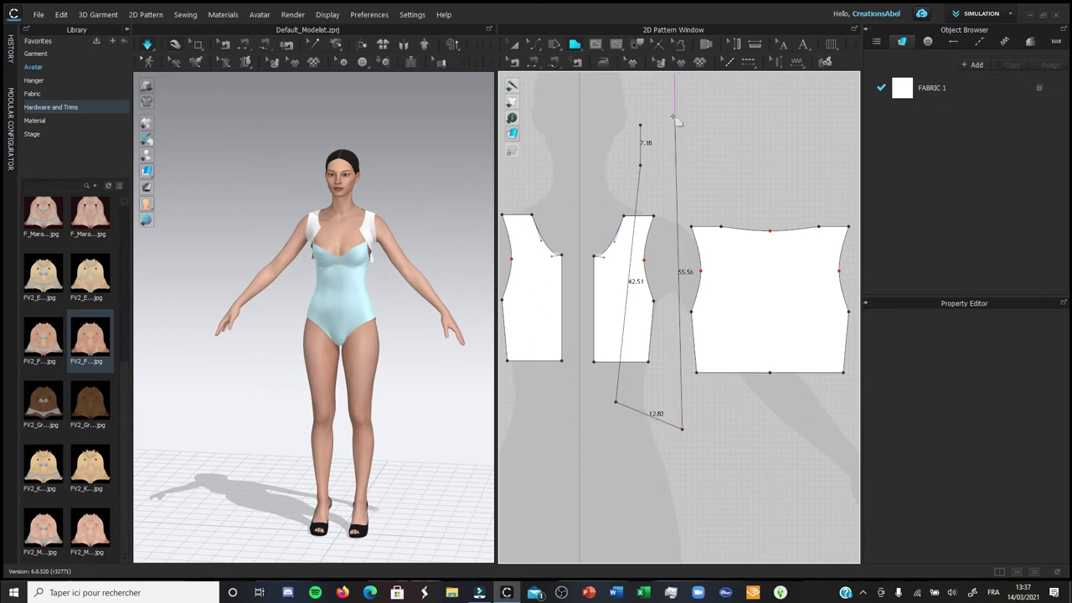
{"action": "left_click", "coordinate": [642, 124]}
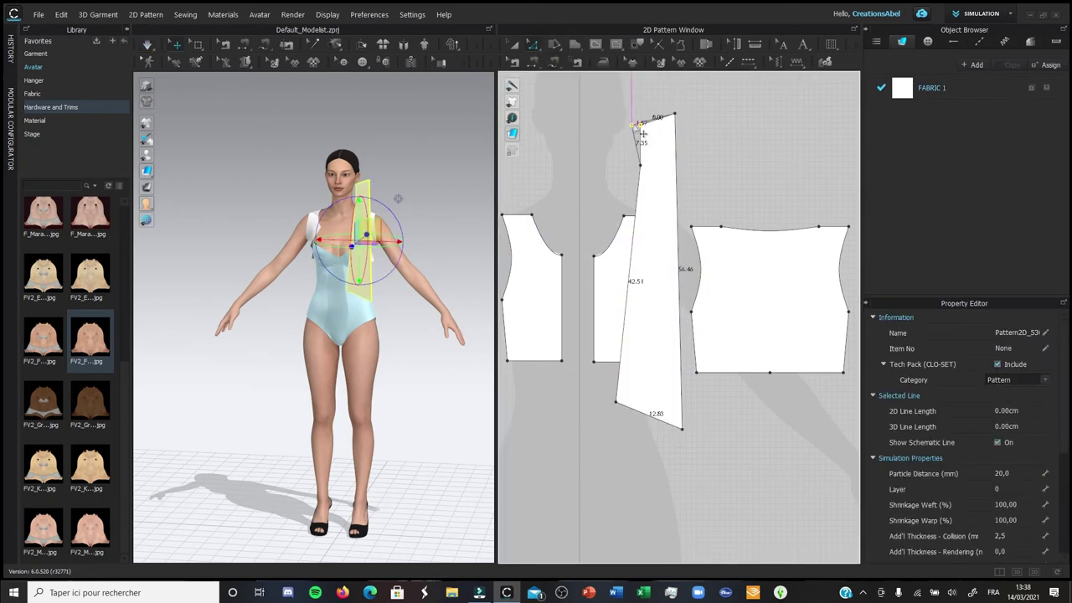
- Curve the half sleeve's side edge, extend its underarm corner outward and raise the peak of the cap
{"action": "right_click", "coordinate": [634, 165]}
{"action": "left_click", "coordinate": [661, 251]}
{"action": "left_click_drag", "start_coordinate": [632, 125], "coordinate": [612, 125]}
{"action": "left_click_drag", "start_coordinate": [675, 113], "coordinate": [675, 101]}
- Unfold the half sleeve along its long centre line and round the sleeve cap
{"action": "right_click", "coordinate": [683, 160]}
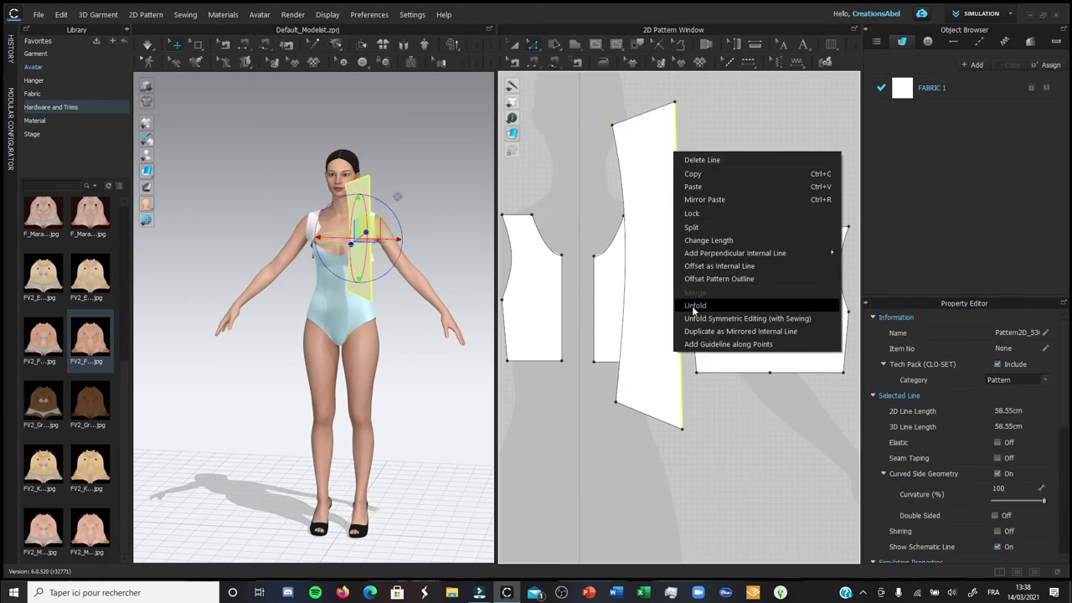
{"action": "left_click", "coordinate": [754, 305]}
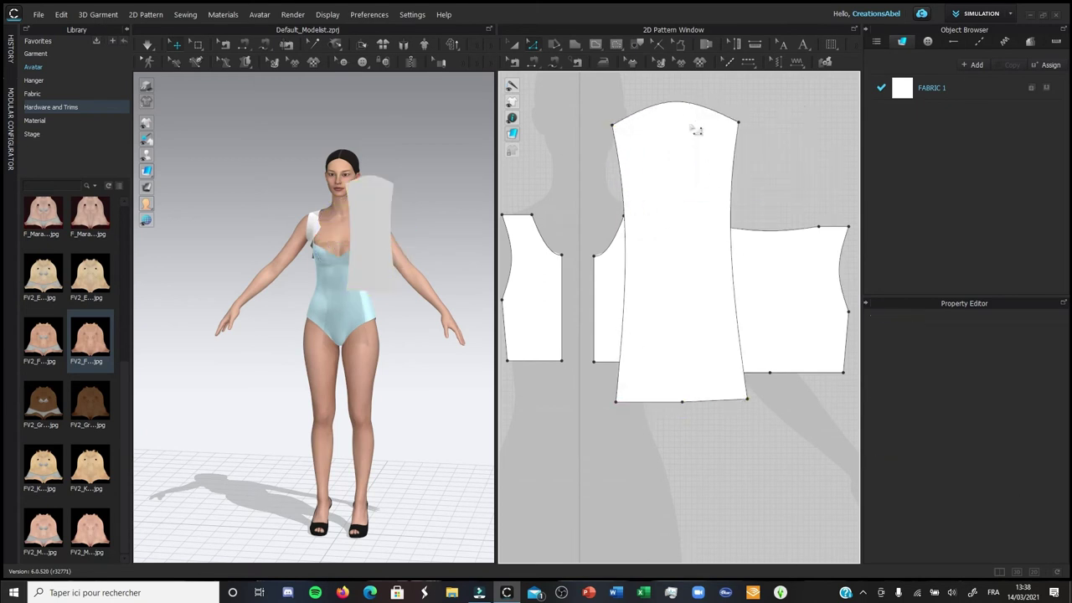
{"action": "right_click", "coordinate": [719, 112]}
{"action": "left_click", "coordinate": [787, 139]}
- Widen the sleeve by shifting one side edge outward and move the panel down between the bodice pieces
{"action": "left_click", "coordinate": [519, 372]}
{"action": "key", "text": "a"}
{"action": "left_click", "coordinate": [637, 168]}
{"action": "left_click_drag", "start_coordinate": [564, 267], "coordinate": [569, 265]}
{"action": "left_click_drag", "start_coordinate": [639, 317], "coordinate": [624, 400]}
- Split the sleeve cap's curve between the underarm corner and the cap's top point
{"action": "right_click", "coordinate": [611, 191]}
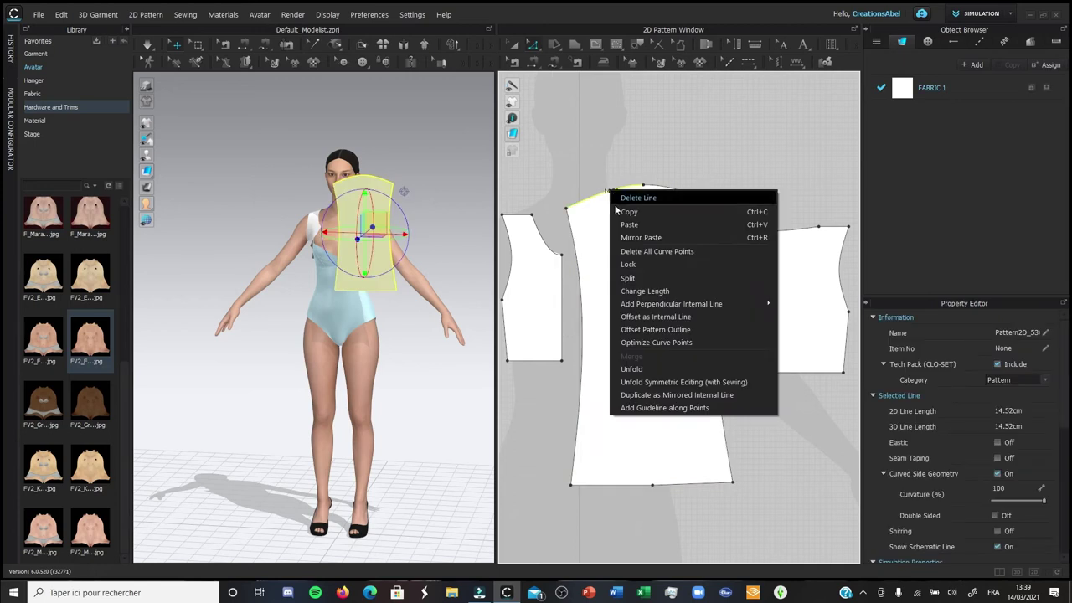
{"action": "left_click", "coordinate": [642, 280]}
{"action": "left_click", "coordinate": [506, 379]}
{"action": "left_click", "coordinate": [596, 43]}
{"action": "left_click", "coordinate": [624, 55]}
{"action": "left_click", "coordinate": [644, 185]}
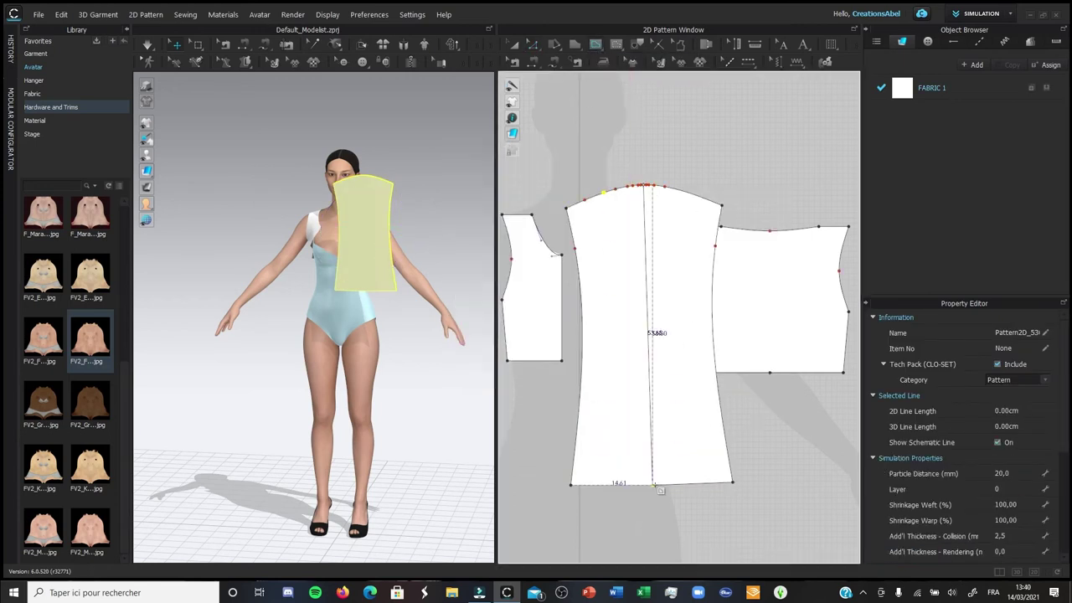
- Draw a straight internal line about 53.65 cm long from the sleeve cap's top point down to the hem
{"action": "key", "text": "z"}
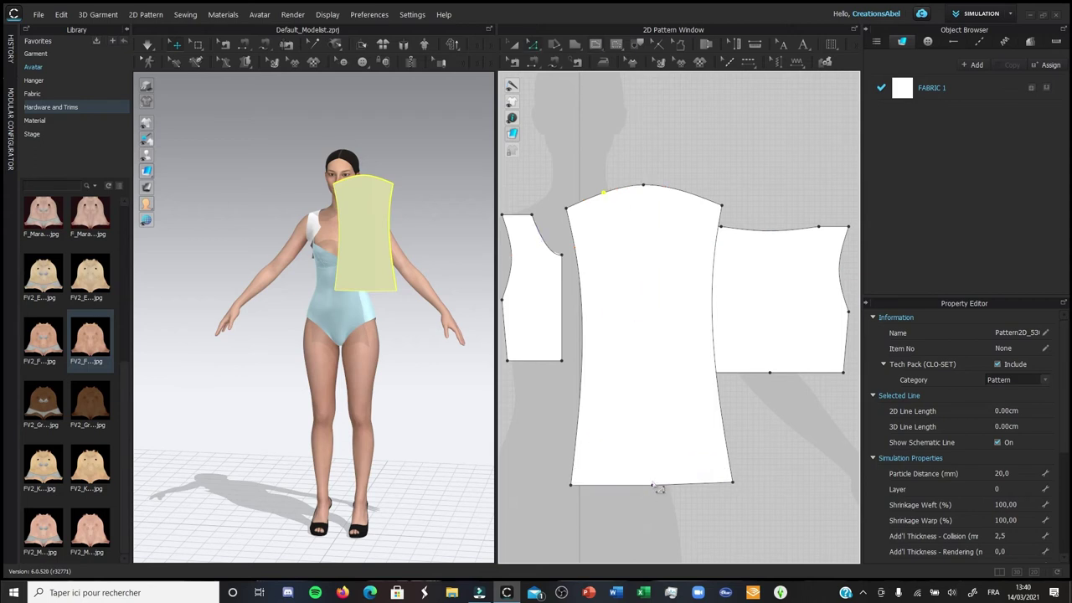
{"action": "key", "text": "Delete"}
{"action": "left_click", "coordinate": [595, 44]}
{"action": "left_click", "coordinate": [643, 185]}
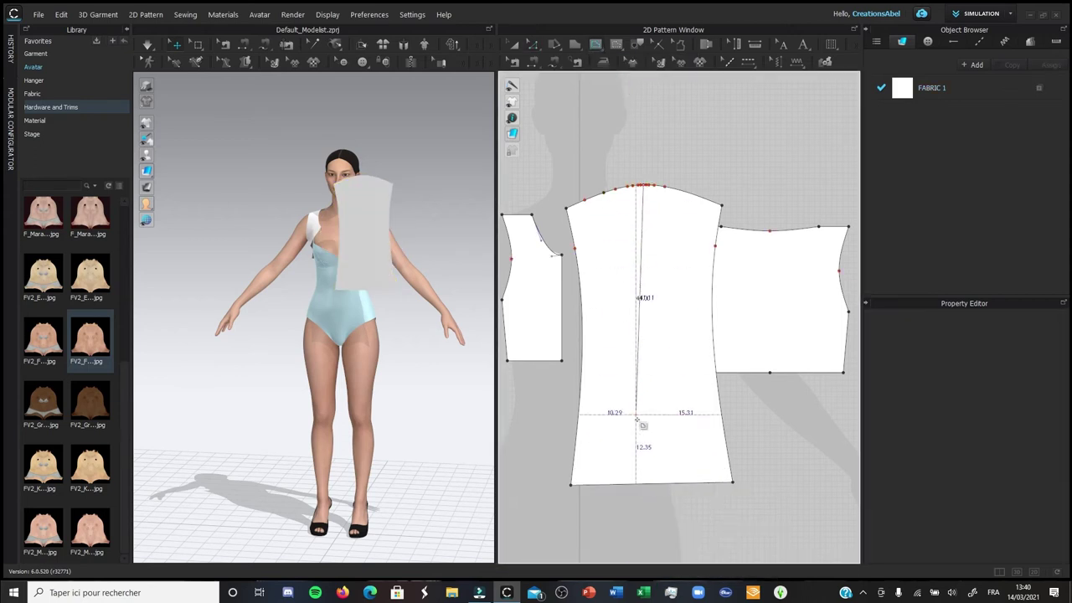
{"action": "left_click", "coordinate": [644, 485]}
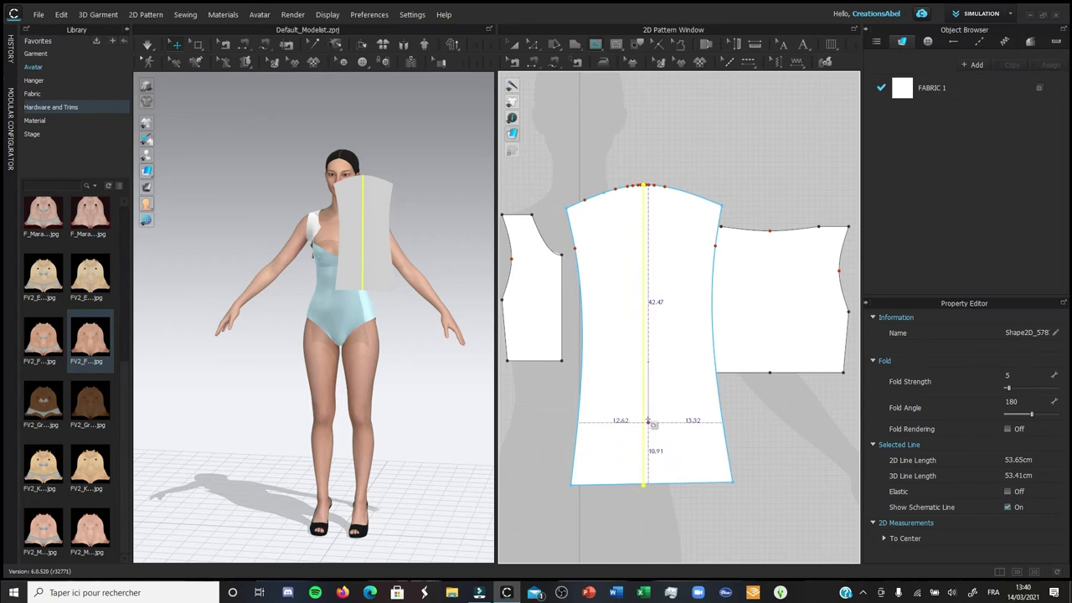
- Cut the sleeve along the centre internal line and delete the half nearest the back bodice piece
{"action": "right_click", "coordinate": [644, 303]}
{"action": "left_click", "coordinate": [680, 212]}
{"action": "left_click", "coordinate": [681, 207]}
{"action": "key", "text": "Delete"}
- Try to add a dart with fullness at the half sleeve's cap point, slashed to the hem with its tip near the hem
{"action": "left_click", "coordinate": [533, 45]}
{"action": "scroll", "coordinate": [611, 192], "scroll_direction": "up", "scroll_amount": 4}
{"action": "left_click", "coordinate": [605, 201]}
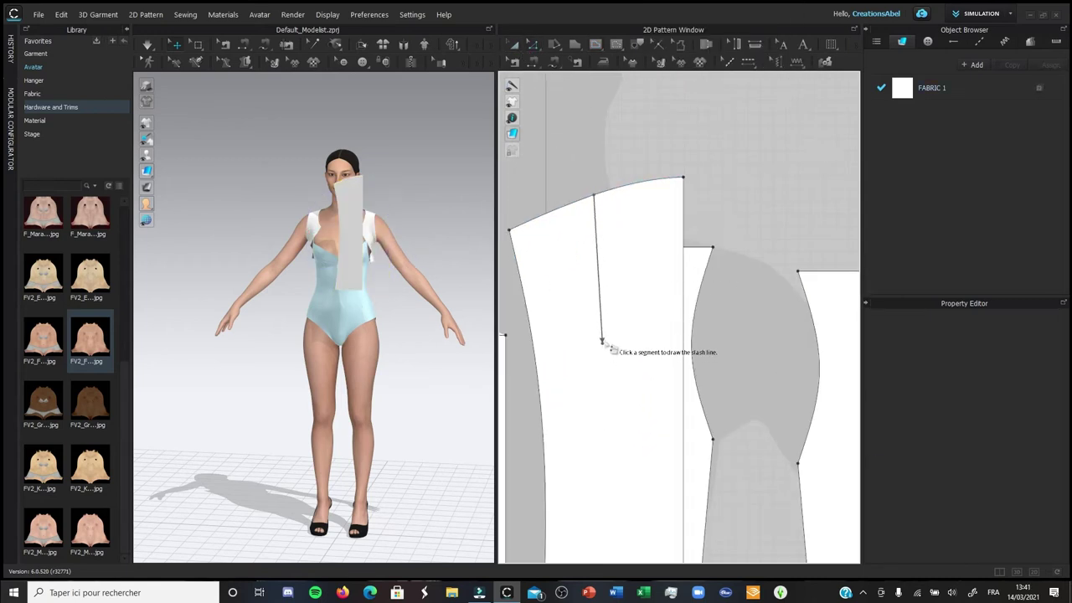
{"action": "scroll", "coordinate": [603, 335], "scroll_direction": "down", "scroll_amount": 3}
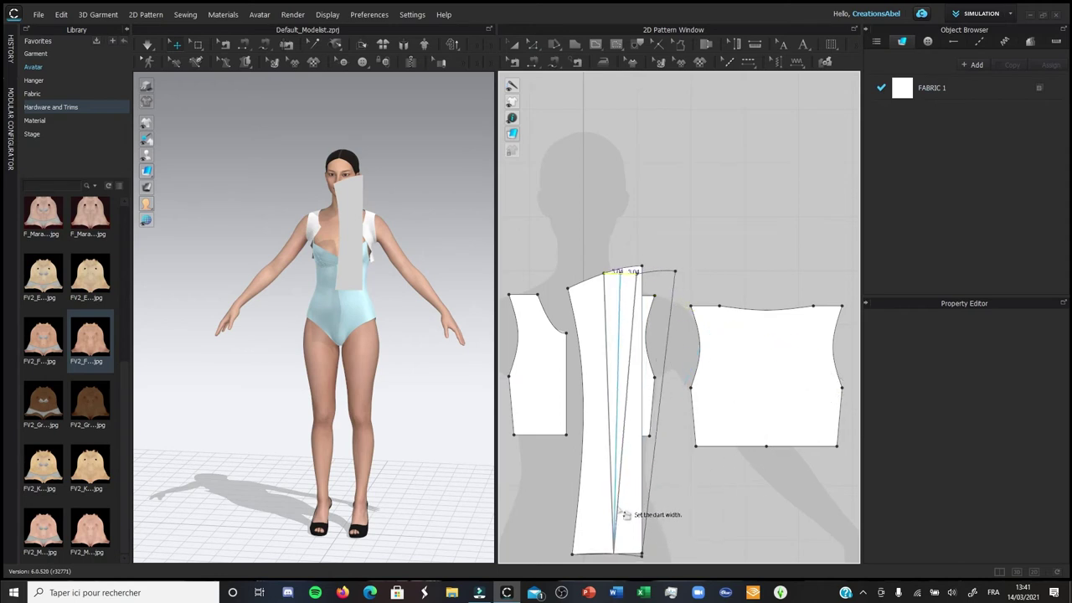
{"action": "left_click", "coordinate": [604, 273]}
{"action": "right_click", "coordinate": [605, 274]}
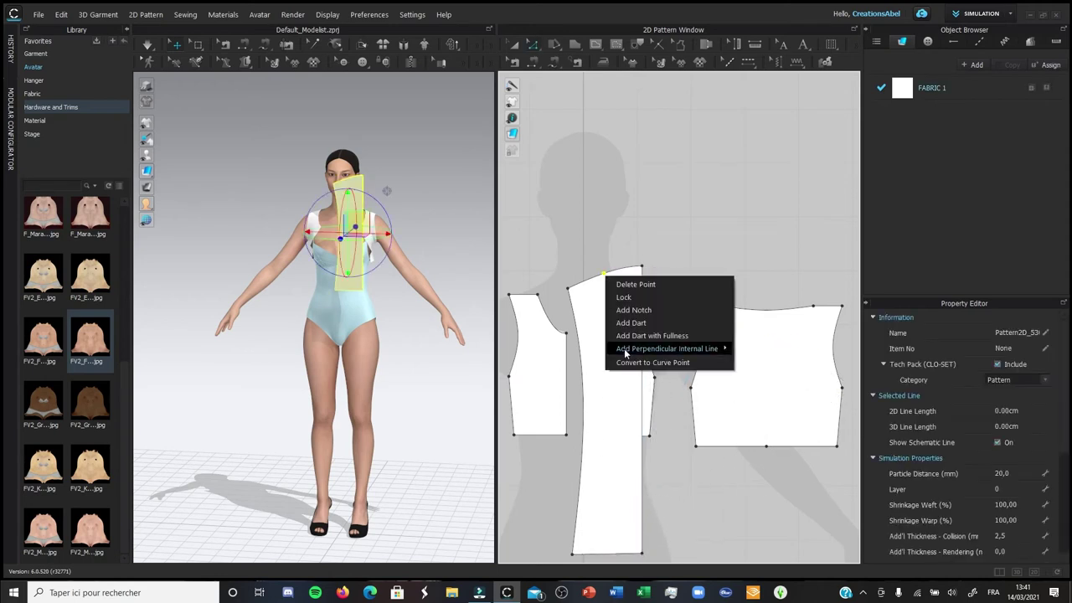
{"action": "left_click", "coordinate": [626, 336]}
{"action": "left_click", "coordinate": [615, 552]}
{"action": "left_click", "coordinate": [616, 551]}
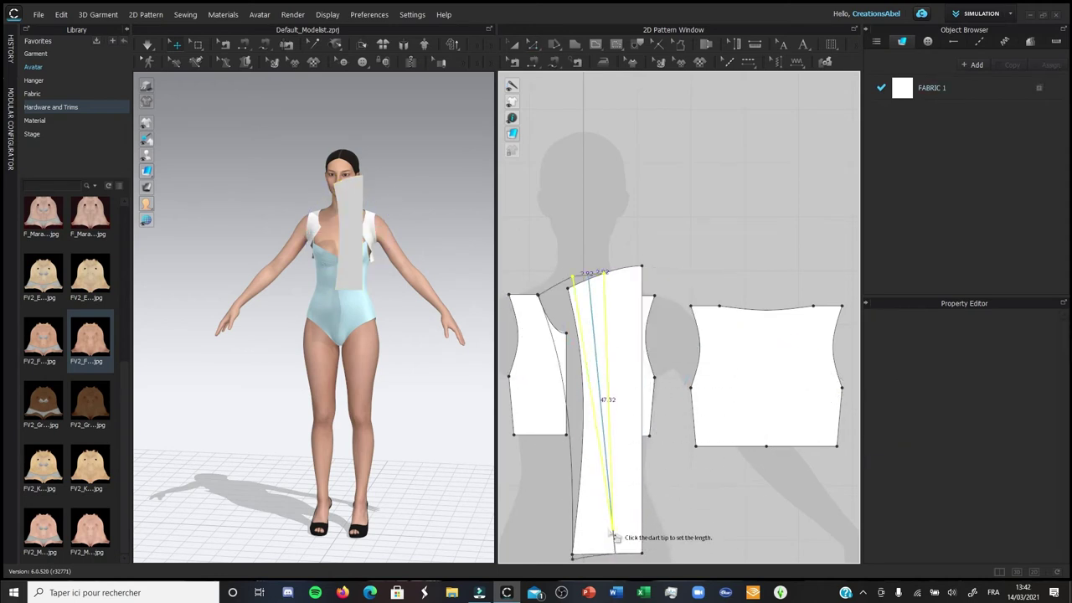
{"action": "left_click", "coordinate": [611, 517]}
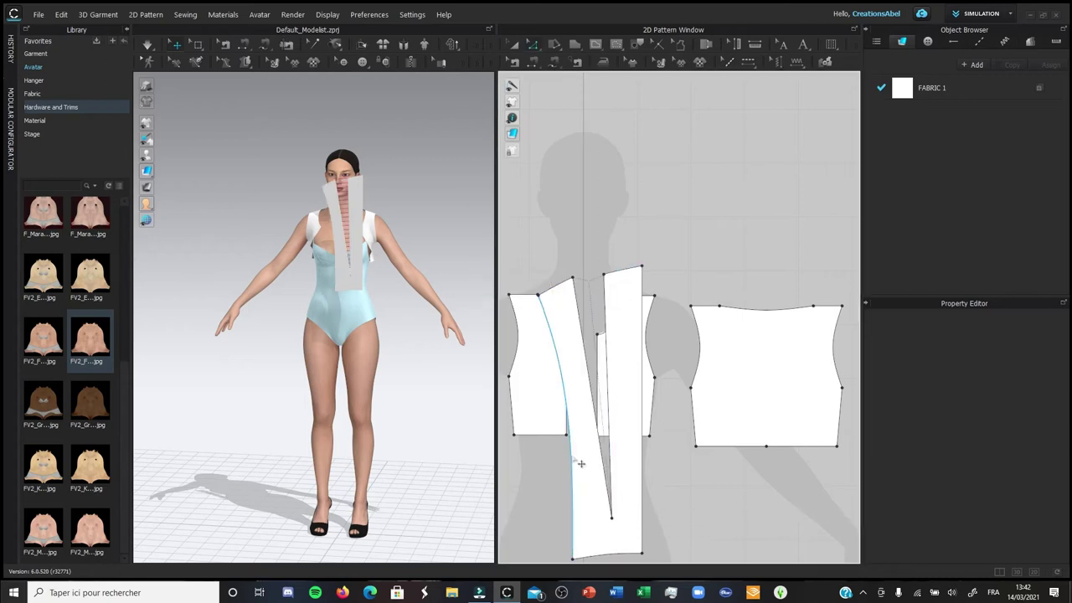
{"action": "key", "text": "ctrl+z"}
- Try a shorter dart with fullness at the cap point, about 26.4 cm long
{"action": "right_click", "coordinate": [603, 274]}
{"action": "left_click", "coordinate": [626, 335]}
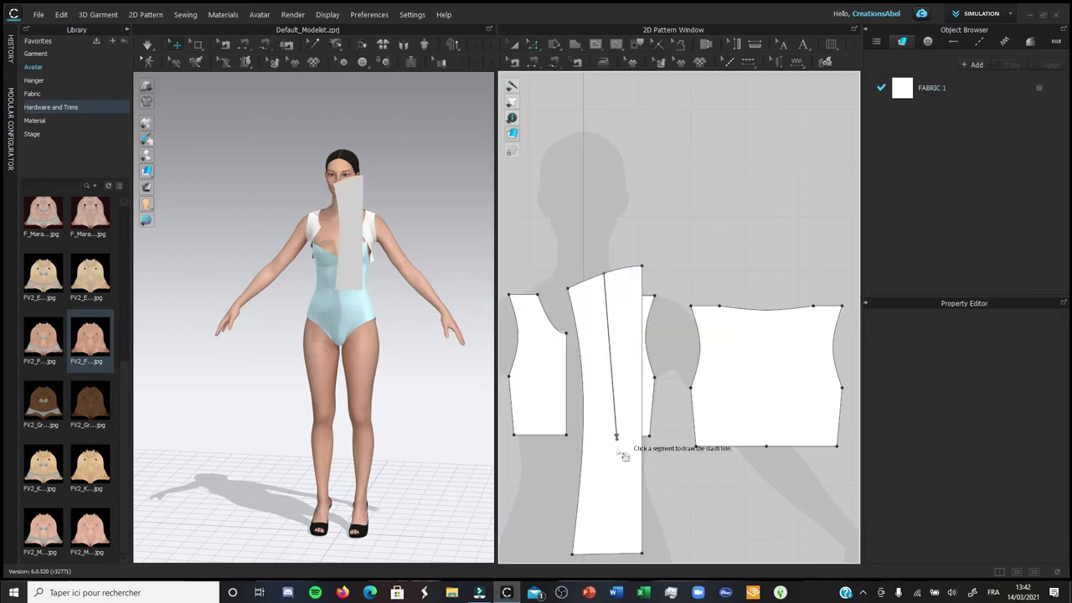
{"action": "left_click", "coordinate": [610, 542]}
{"action": "left_click", "coordinate": [597, 417]}
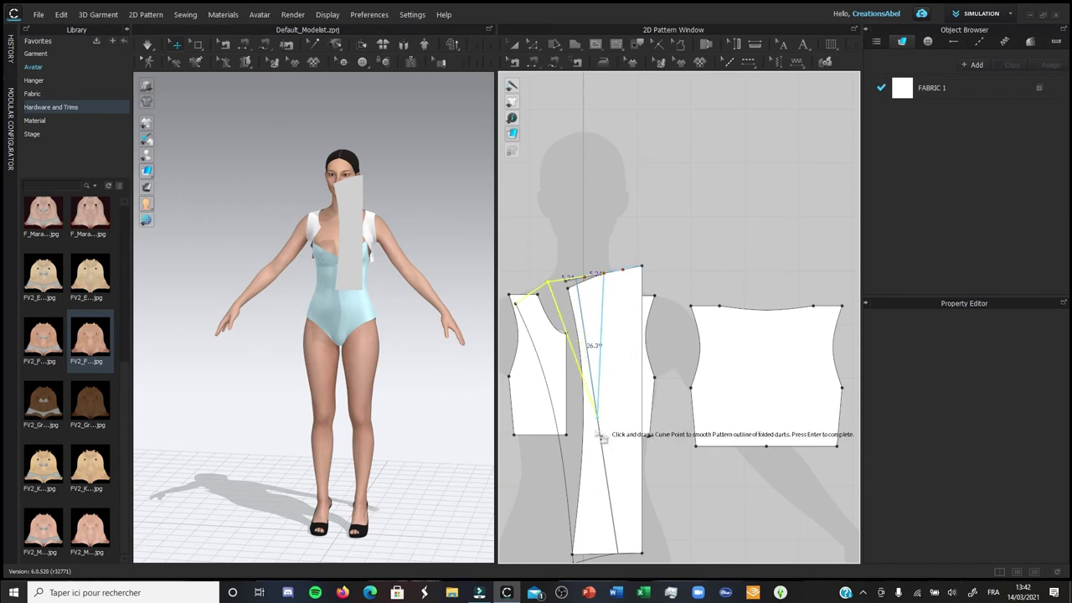
{"action": "key", "text": "Return"}
{"action": "key", "text": "ctrl+z"}
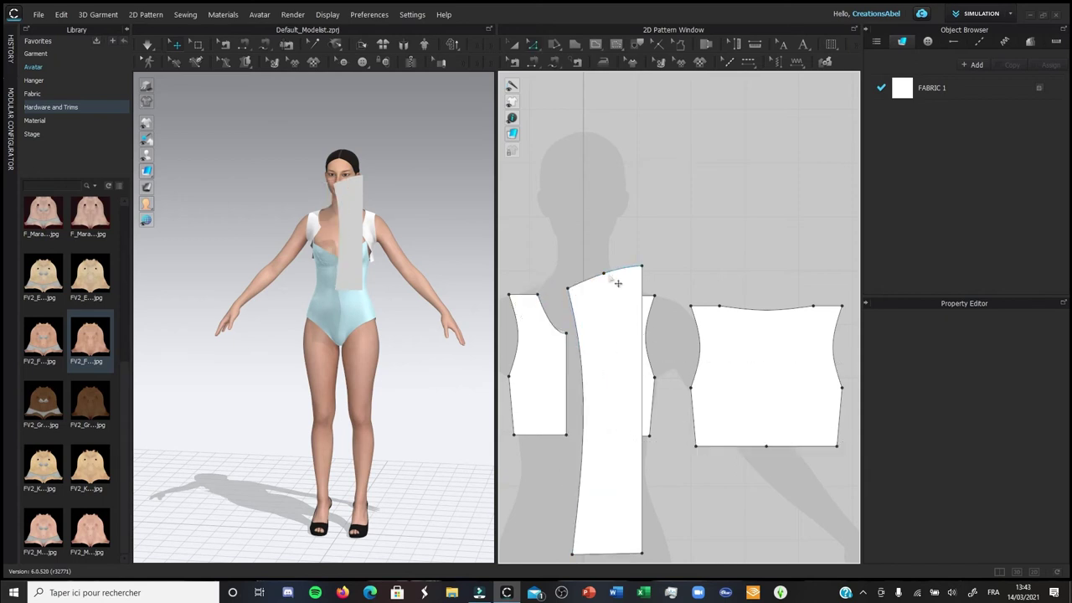
- Shift the cap point closer to the sleeve's centre edge and add a short, wide dart with fullness there
{"action": "left_click_drag", "start_coordinate": [604, 274], "coordinate": [618, 275]}
{"action": "left_click", "coordinate": [620, 274]}
{"action": "left_click", "coordinate": [637, 556]}
{"action": "left_click", "coordinate": [617, 347]}
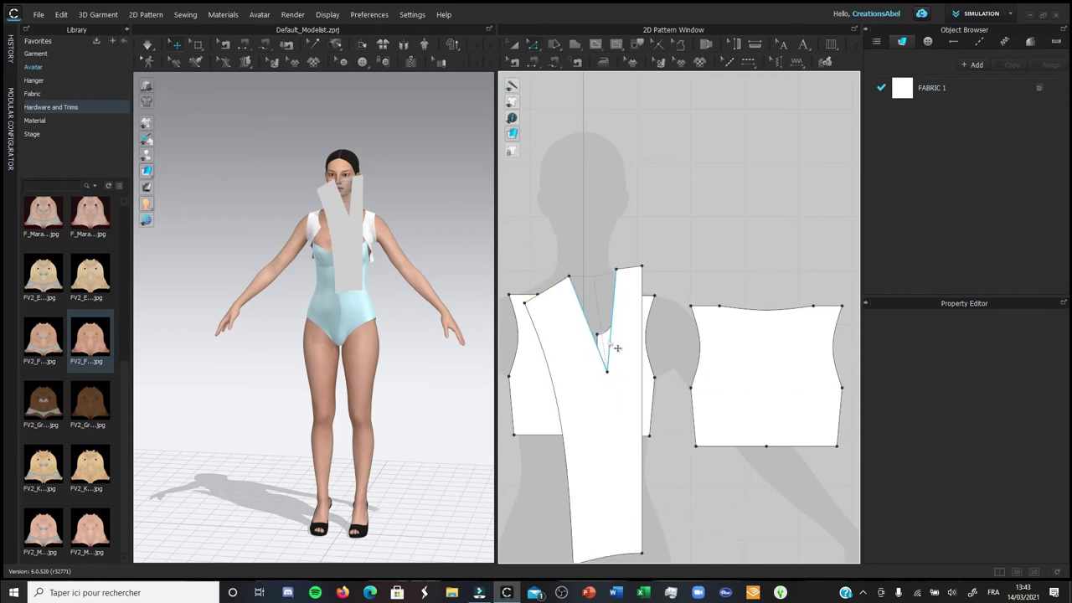
- Unfold the darted half sleeve along its straight centre edge into a symmetric panel
{"action": "scroll", "coordinate": [612, 344], "scroll_direction": "down", "scroll_amount": 3}
{"action": "right_click", "coordinate": [627, 403]}
{"action": "left_click", "coordinate": [651, 369]}
{"action": "left_click", "coordinate": [627, 459]}
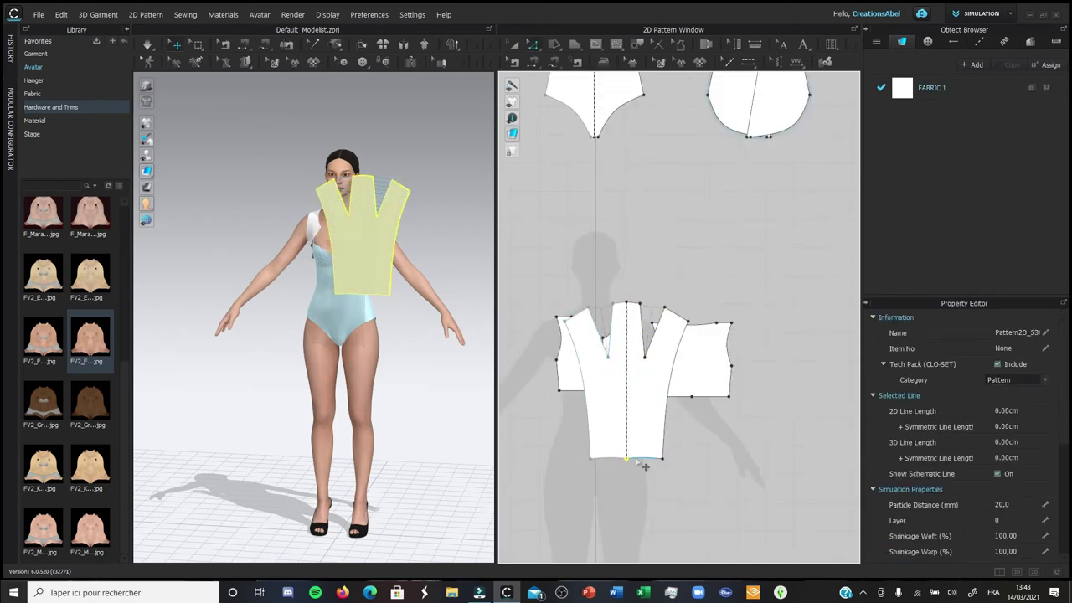
{"action": "left_click", "coordinate": [753, 318]}
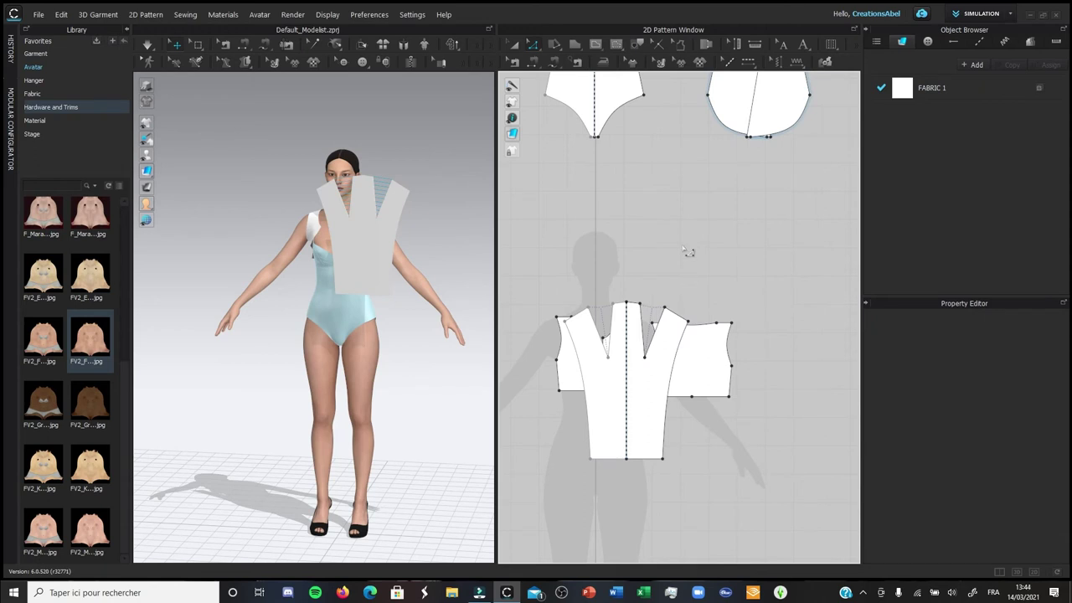
- Move the sleeve below the bodice pieces and paste a copy of it alongside
{"action": "left_click", "coordinate": [516, 45]}
{"action": "left_click_drag", "start_coordinate": [596, 439], "coordinate": [597, 549]}
{"action": "right_click", "coordinate": [600, 533]}
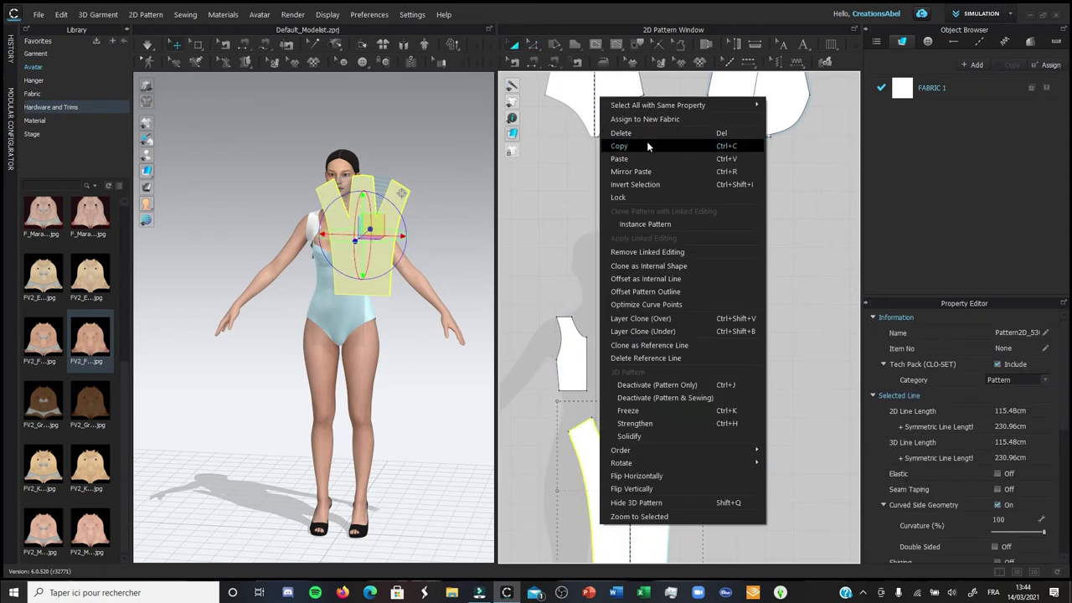
{"action": "left_click", "coordinate": [648, 145]}
{"action": "scroll", "coordinate": [564, 413], "scroll_direction": "down", "scroll_amount": 4}
{"action": "right_click", "coordinate": [533, 459]}
{"action": "left_click", "coordinate": [559, 225]}
{"action": "left_click", "coordinate": [523, 445]}
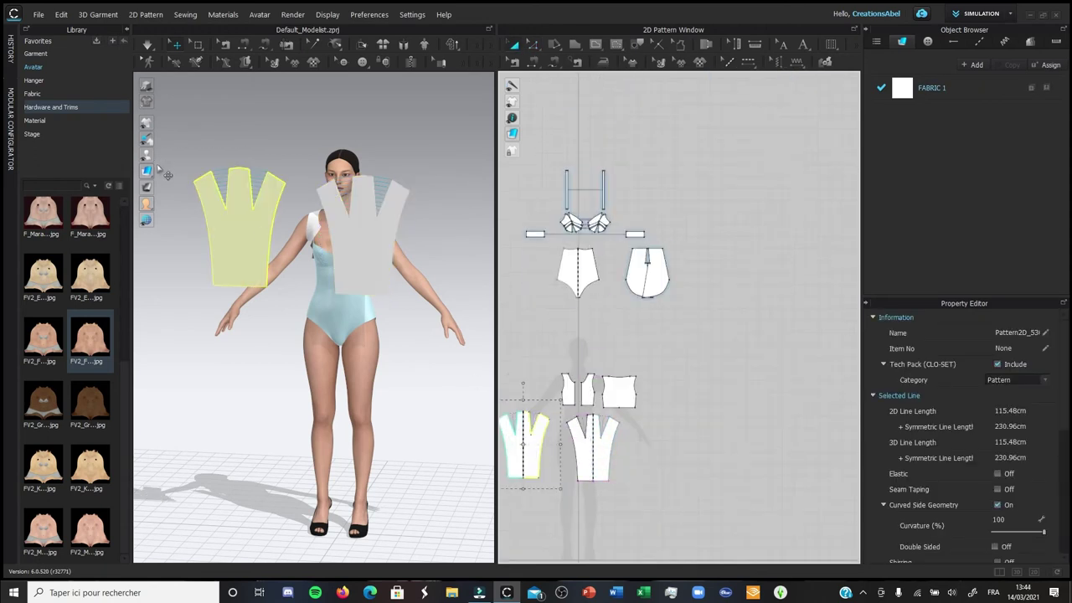
- Display the avatar's arrangement points and wrap one sleeve panel around each arm
{"action": "left_click", "coordinate": [162, 156]}
{"action": "right_click_drag", "start_coordinate": [289, 313], "coordinate": [458, 309]}
{"action": "left_click", "coordinate": [365, 296]}
{"action": "left_click", "coordinate": [459, 308]}
{"action": "left_click", "coordinate": [385, 263]}
{"action": "right_click_drag", "start_coordinate": [385, 263], "coordinate": [624, 251]}
{"action": "left_click", "coordinate": [334, 252]}
{"action": "left_click", "coordinate": [537, 225]}
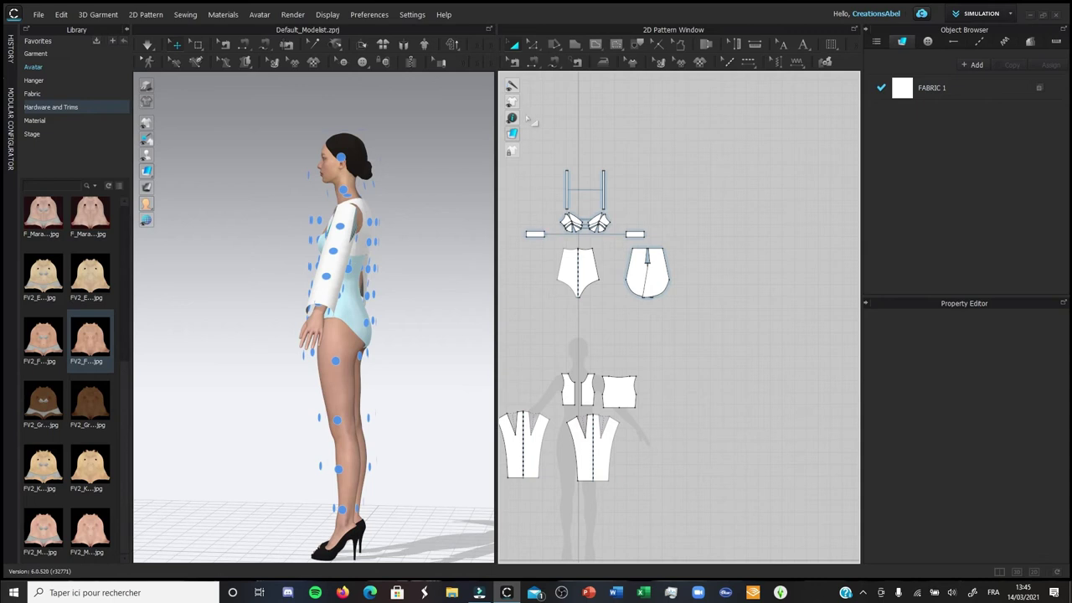
- Sew each front bodice piece's armhole to the front half of its sleeve cap with M:N sewing
{"action": "left_click", "coordinate": [533, 62]}
{"action": "left_click", "coordinate": [562, 385]}
{"action": "scroll", "coordinate": [533, 405], "scroll_direction": "up", "scroll_amount": 3}
{"action": "key", "text": "Return"}
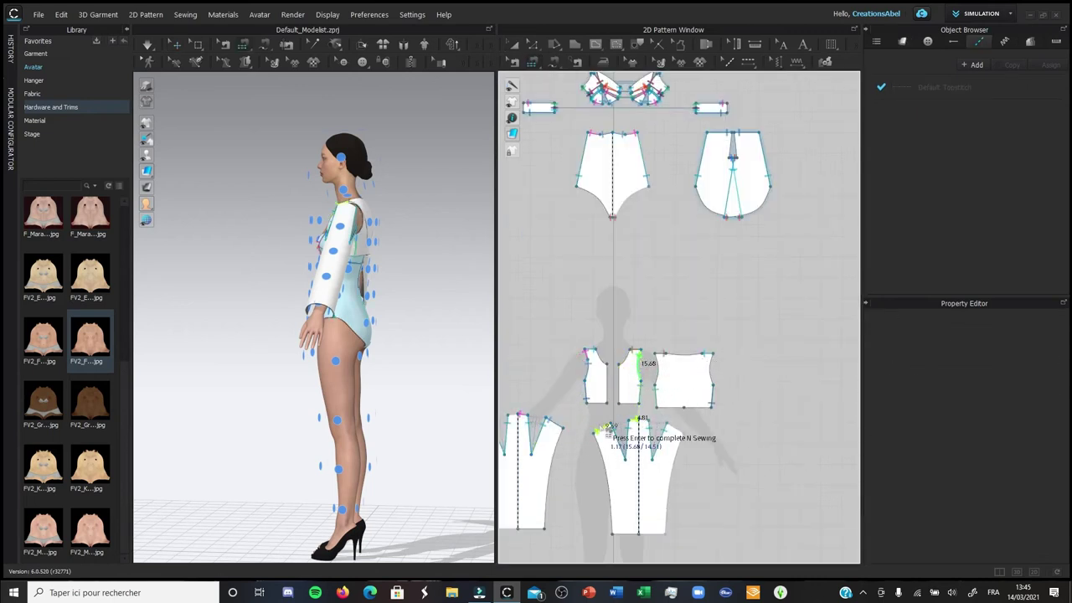
{"action": "key", "text": "Return"}
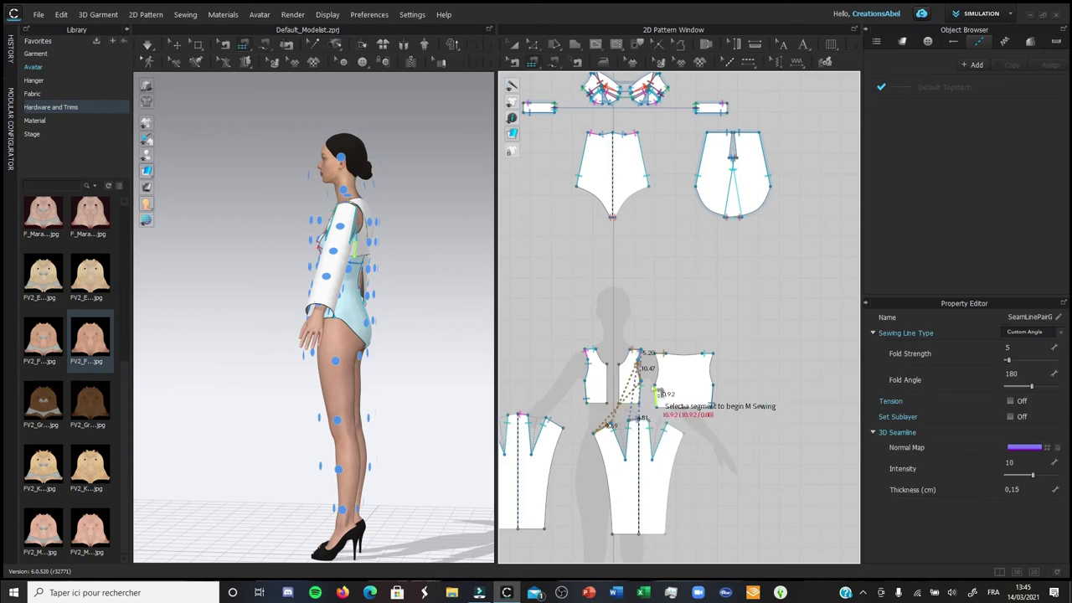
- Sew the back bodice's nearest armhole edge to the remaining cap segments of the first sleeve
{"action": "left_click", "coordinate": [654, 374]}
{"action": "key", "text": "Escape"}
{"action": "left_click", "coordinate": [654, 375]}
{"action": "key", "text": "Return"}
{"action": "left_click", "coordinate": [644, 420]}
{"action": "left_click", "coordinate": [676, 429]}
{"action": "key", "text": "Return"}
- Try to sew the back bodice's other armhole to the copied sleeve's cap segments
{"action": "scroll", "coordinate": [663, 444], "scroll_direction": "down", "scroll_amount": 5}
{"action": "scroll", "coordinate": [610, 440], "scroll_direction": "up", "scroll_amount": 4}
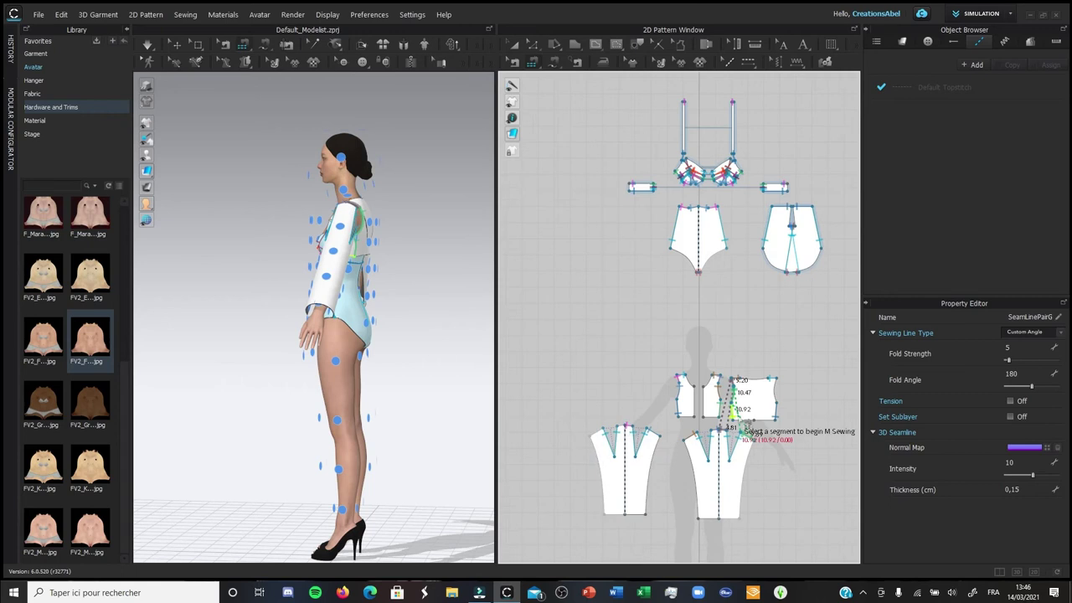
{"action": "left_click", "coordinate": [775, 394]}
{"action": "key", "text": "Return"}
{"action": "scroll", "coordinate": [625, 449], "scroll_direction": "up", "scroll_amount": 4}
{"action": "left_click", "coordinate": [616, 400]}
{"action": "left_click", "coordinate": [559, 421]}
{"action": "key", "text": "Return"}
{"action": "scroll", "coordinate": [482, 393], "scroll_direction": "down", "scroll_amount": 3}
{"action": "scroll", "coordinate": [561, 387], "scroll_direction": "down", "scroll_amount": 5}
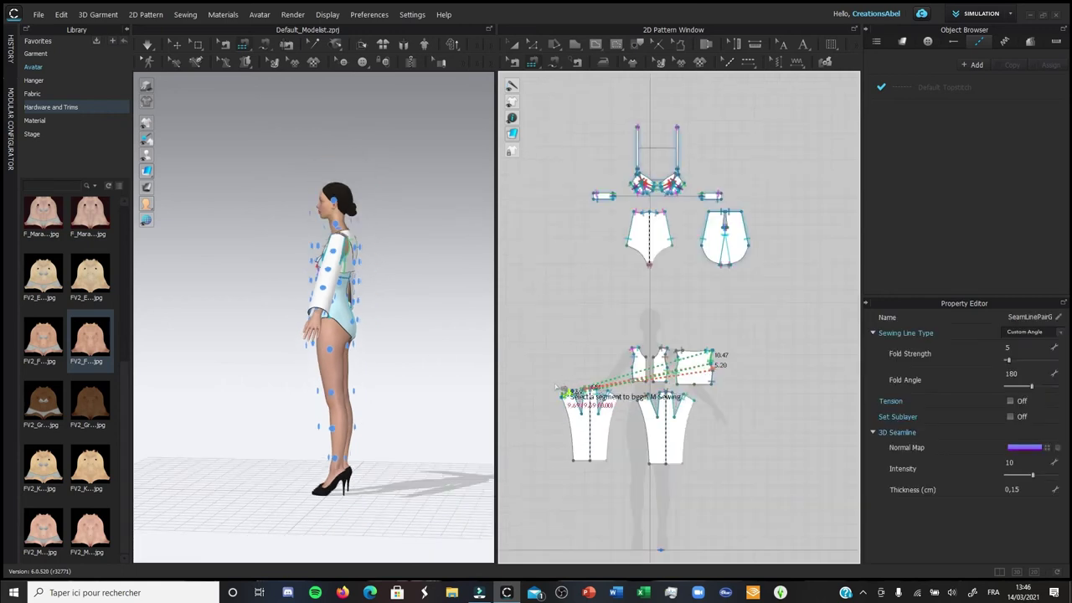
{"action": "right_click_drag", "start_coordinate": [469, 387], "coordinate": [351, 406]}
{"action": "key", "text": "ctrl+z"}
- Sew the back bodice's full outer armhole to the copied sleeve's remaining cap segments
{"action": "left_click", "coordinate": [713, 365]}
{"action": "key", "text": "Return"}
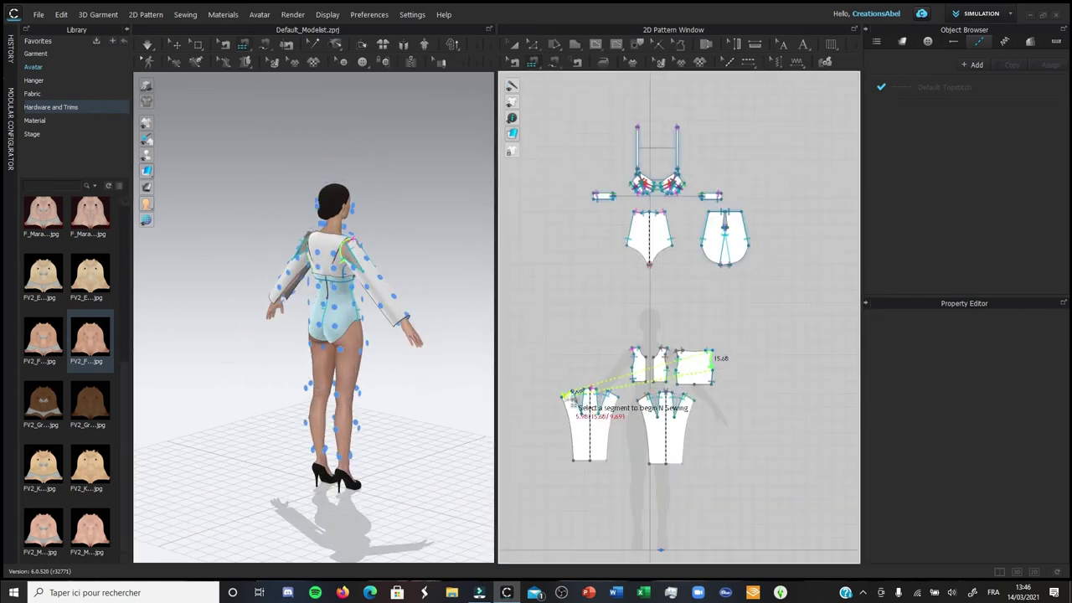
{"action": "left_click", "coordinate": [563, 396]}
{"action": "scroll", "coordinate": [584, 390], "scroll_direction": "up", "scroll_amount": 4}
{"action": "scroll", "coordinate": [592, 390], "scroll_direction": "up", "scroll_amount": 3}
{"action": "left_click", "coordinate": [595, 390]}
{"action": "key", "text": "Return"}
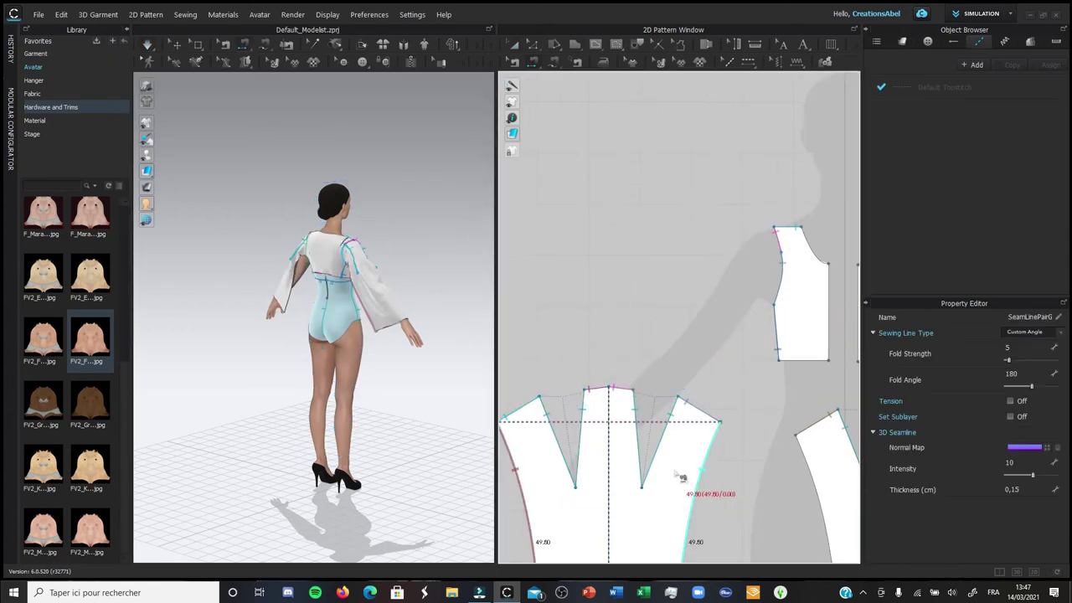
- Taper both sleeve panels toward the wrist by moving their hem corners inward
{"action": "scroll", "coordinate": [686, 481], "scroll_direction": "down", "scroll_amount": 4}
{"action": "right_click_drag", "start_coordinate": [366, 331], "coordinate": [217, 178]}
{"action": "right_click_drag", "start_coordinate": [320, 260], "coordinate": [497, 329]}
{"action": "left_click", "coordinate": [534, 45]}
{"action": "left_click", "coordinate": [543, 62]}
{"action": "left_click_drag", "start_coordinate": [692, 421], "coordinate": [821, 437]}
{"action": "left_click_drag", "start_coordinate": [772, 541], "coordinate": [766, 542]}
{"action": "left_click", "coordinate": [668, 537]}
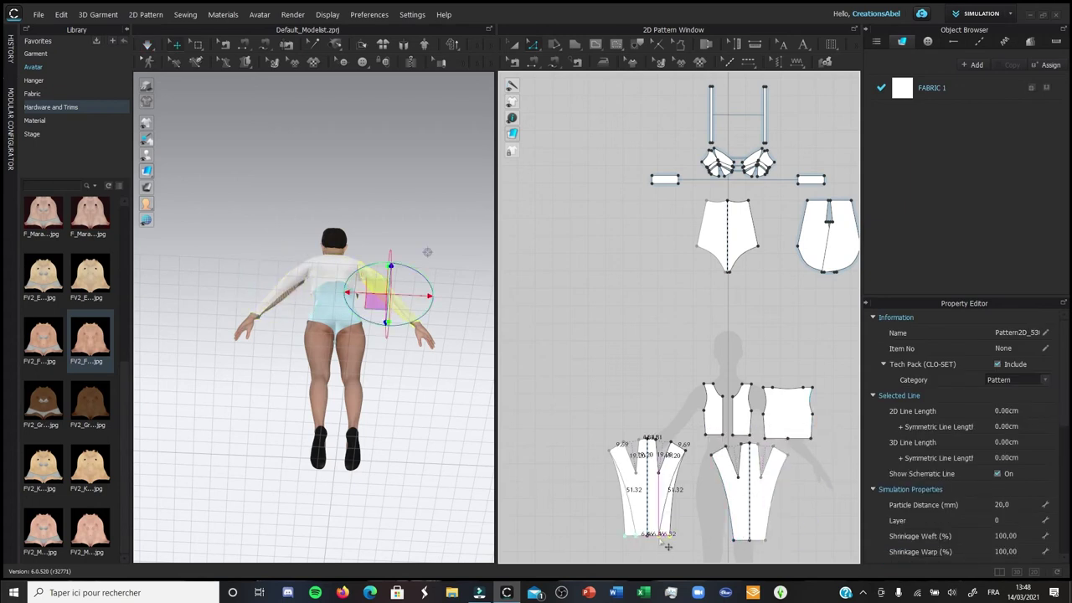
- Set the half hem length of each sleeve to 10 cm
{"action": "right_click", "coordinate": [663, 546]}
{"action": "left_click", "coordinate": [692, 423]}
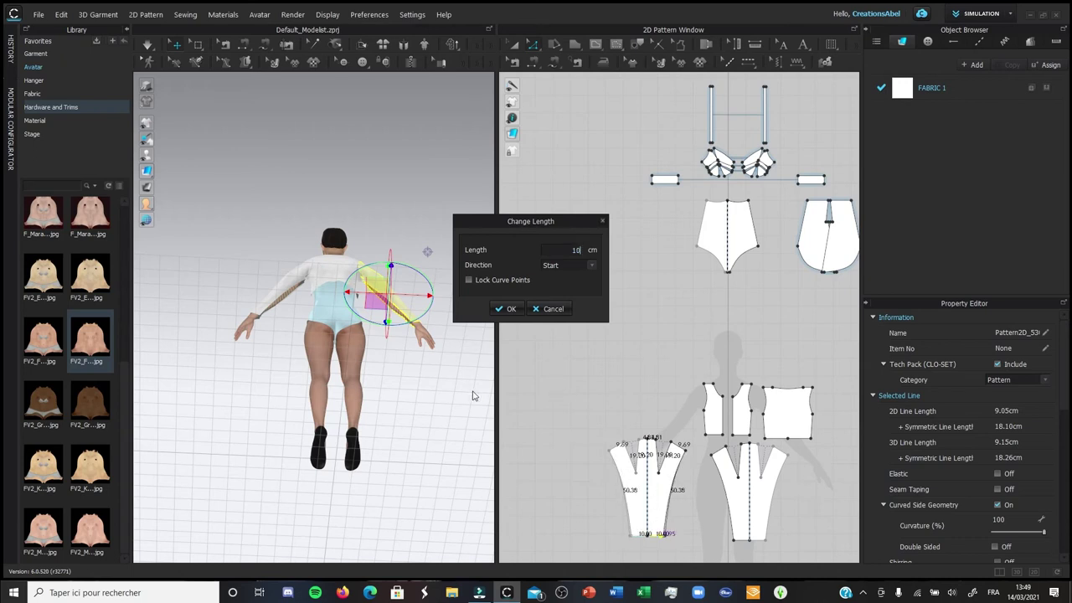
{"action": "key", "text": "Return"}
{"action": "left_click", "coordinate": [761, 541]}
{"action": "right_click", "coordinate": [756, 546]}
{"action": "right_click", "coordinate": [741, 541]}
{"action": "left_click", "coordinate": [803, 421]}
{"action": "type", "text": "10"}
{"action": "key", "text": "Return"}
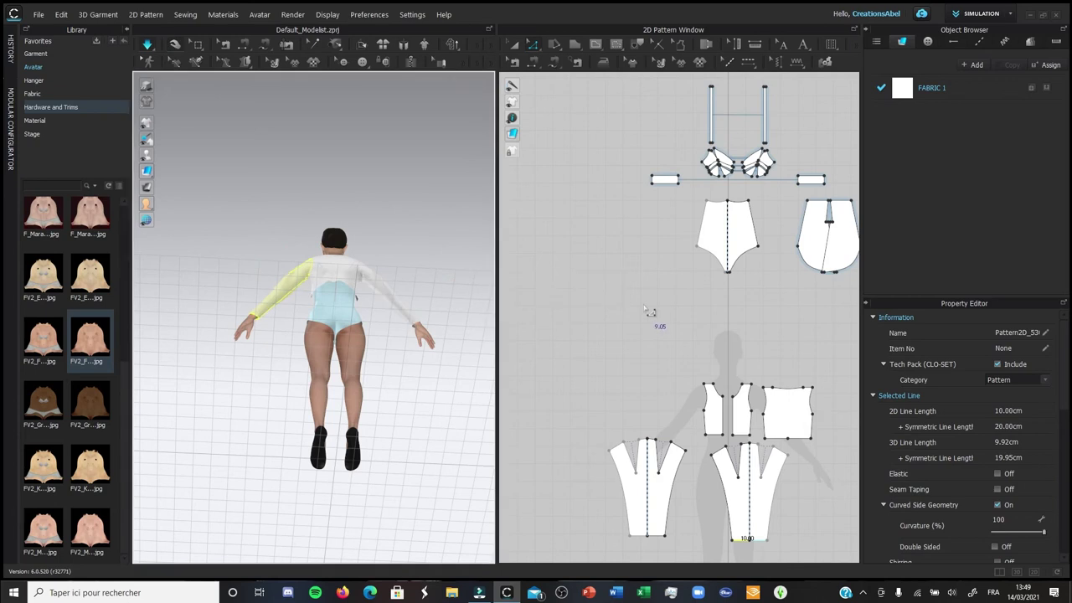
- Reposition the sleeve panels below the bodice pieces and extend the darts on both sleeves further toward the hem
{"action": "left_click", "coordinate": [660, 474]}
{"action": "right_click_drag", "start_coordinate": [424, 431], "coordinate": [423, 474]}
{"action": "left_click", "coordinate": [367, 431]}
{"action": "right_click_drag", "start_coordinate": [367, 431], "coordinate": [506, 433]}
{"action": "left_click", "coordinate": [514, 45]}
{"action": "left_click_drag", "start_coordinate": [646, 525], "coordinate": [669, 529]}
{"action": "left_click_drag", "start_coordinate": [728, 511], "coordinate": [730, 513]}
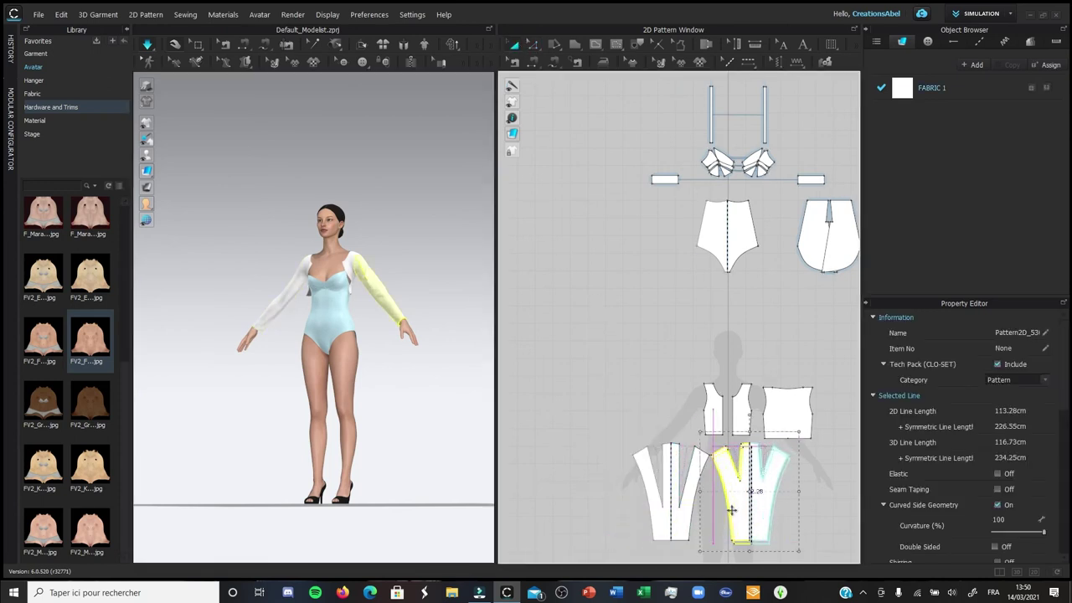
{"action": "left_click", "coordinate": [672, 518]}
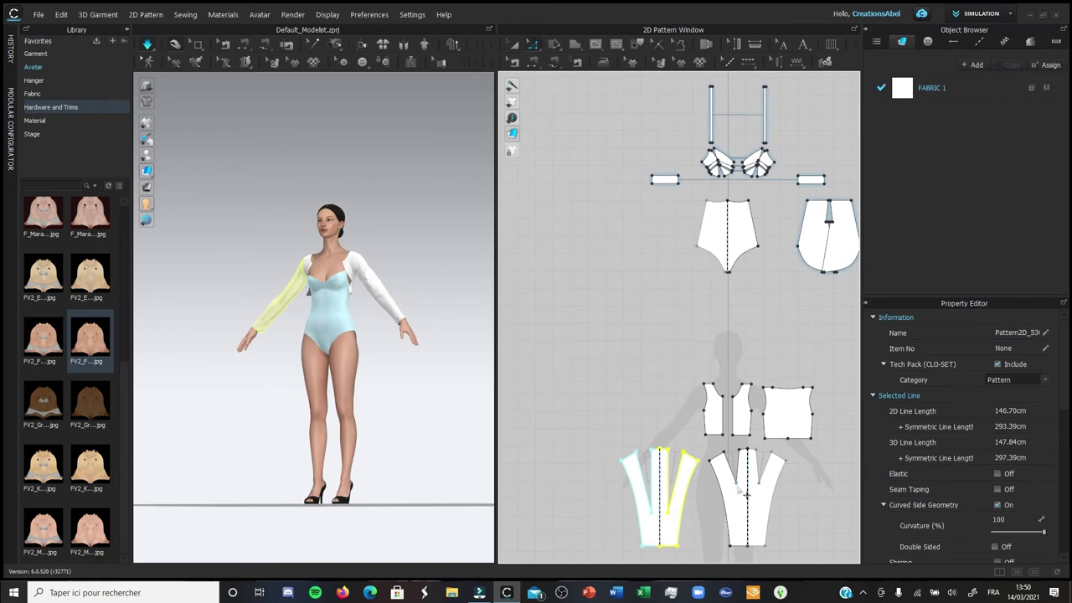
{"action": "left_click", "coordinate": [748, 526]}
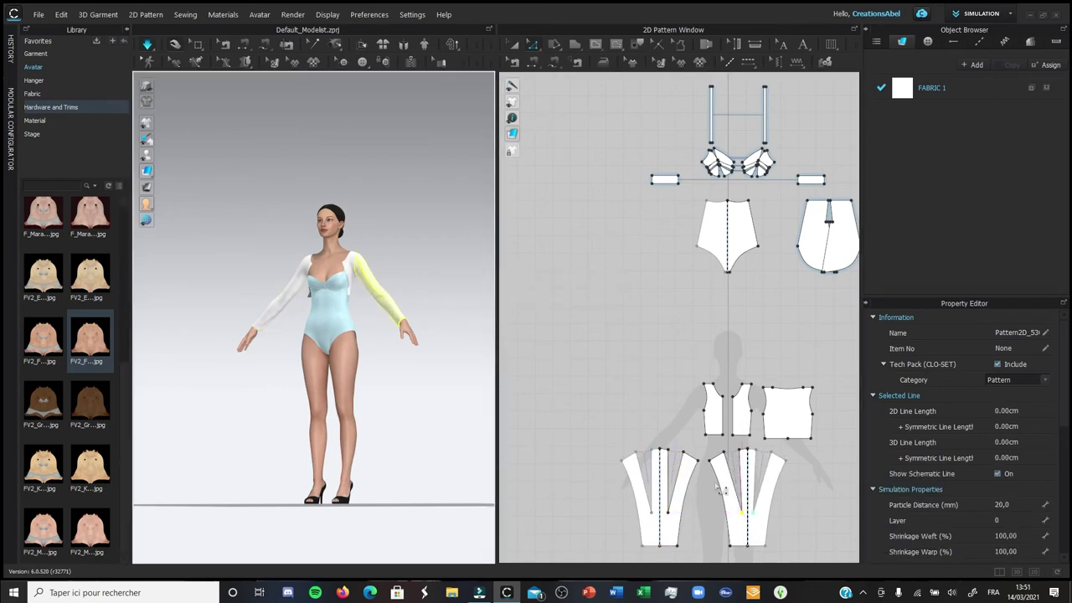
{"action": "left_click", "coordinate": [378, 377]}
- Draw a flared half skirt panel about 40 cm wide above, 79 cm below and 172 cm long, and unfold it along its vertical edge
{"action": "left_click", "coordinate": [575, 46]}
{"action": "left_click", "coordinate": [583, 61]}
{"action": "scroll", "coordinate": [594, 94], "scroll_direction": "down", "scroll_amount": 4}
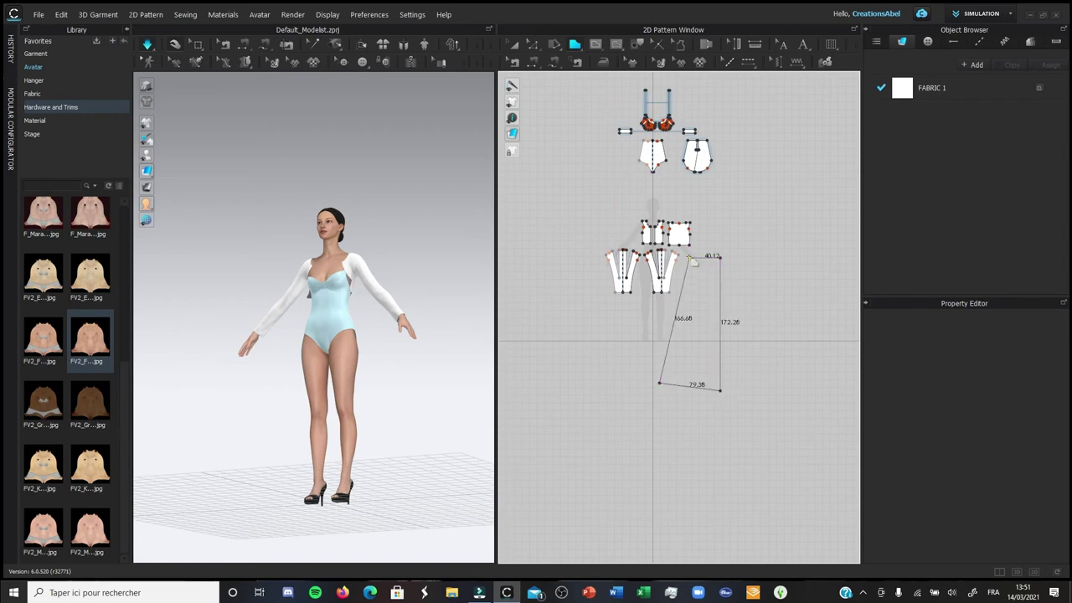
{"action": "left_click", "coordinate": [690, 258]}
{"action": "right_click", "coordinate": [718, 334]}
{"action": "left_click", "coordinate": [756, 376]}
{"action": "left_click", "coordinate": [546, 310]}
- Lower the midpoints of the skirt panel's upper edge and hem and convert them to smooth curves
{"action": "right_click", "coordinate": [719, 379]}
{"action": "left_click", "coordinate": [742, 488]}
{"action": "left_click_drag", "start_coordinate": [719, 267], "coordinate": [721, 268]}
{"action": "left_click", "coordinate": [720, 391]}
{"action": "key", "text": "Delete"}
{"action": "left_click_drag", "start_coordinate": [716, 385], "coordinate": [725, 416]}
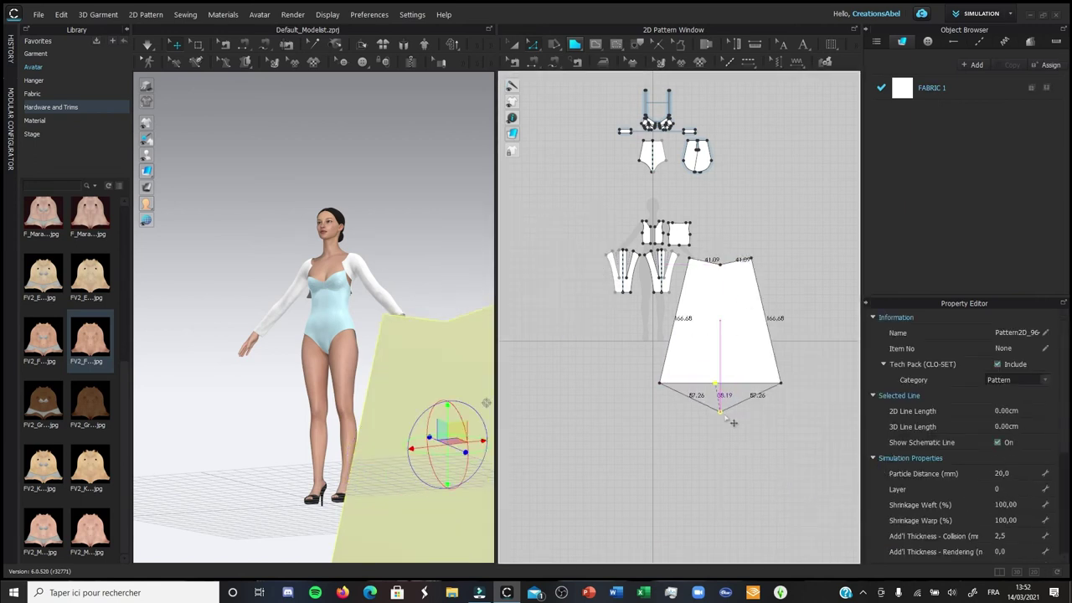
{"action": "right_click", "coordinate": [723, 270]}
{"action": "left_click", "coordinate": [760, 361]}
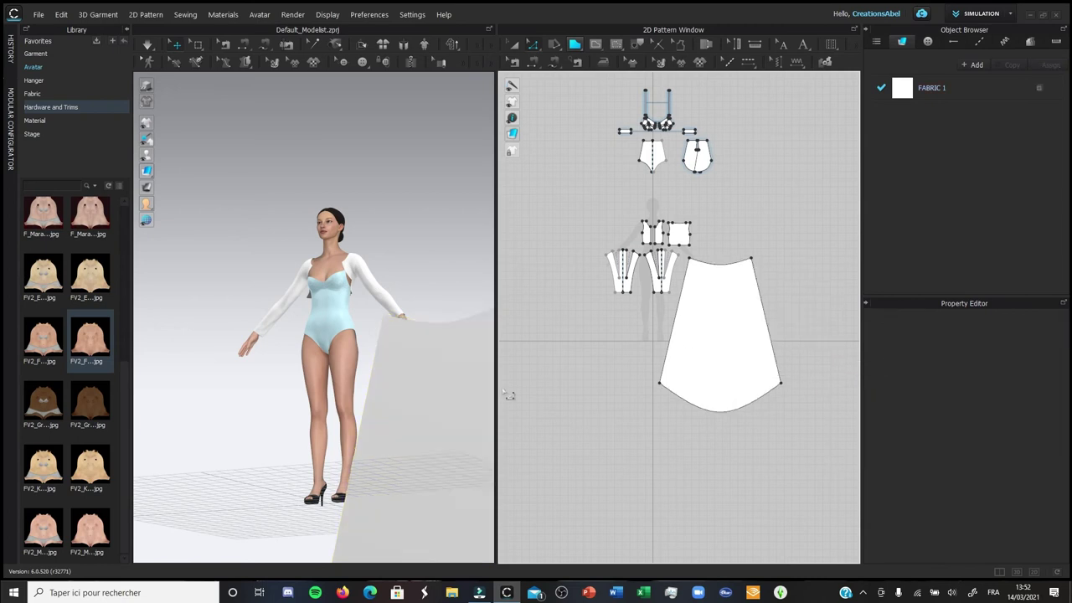
- Rotate the skirt panel in 3D and position it behind the avatar
{"action": "right_click_drag", "start_coordinate": [484, 393], "coordinate": [423, 402]}
{"action": "right_click", "coordinate": [423, 401]}
{"action": "left_click", "coordinate": [514, 261]}
{"action": "scroll", "coordinate": [435, 382], "scroll_direction": "down", "scroll_amount": 4}
{"action": "left_click", "coordinate": [408, 412]}
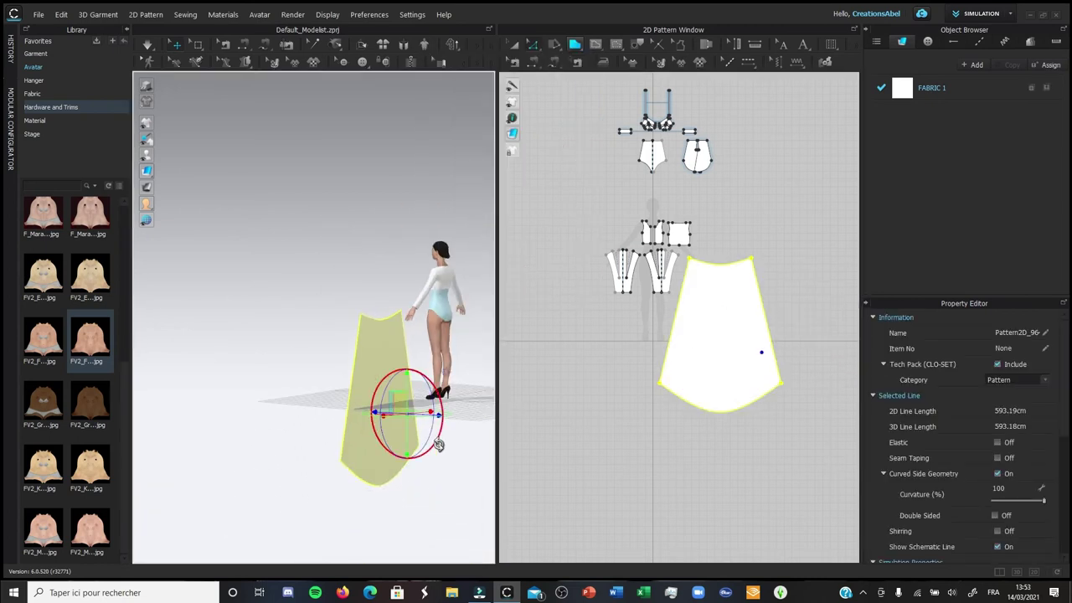
{"action": "left_click_drag", "start_coordinate": [439, 444], "coordinate": [448, 381]}
{"action": "right_click_drag", "start_coordinate": [409, 414], "coordinate": [451, 458]}
{"action": "left_click_drag", "start_coordinate": [432, 399], "coordinate": [522, 460]}
{"action": "left_click", "coordinate": [470, 410]}
{"action": "left_click_drag", "start_coordinate": [468, 431], "coordinate": [467, 369]}
- Sew the skirt panel's curved upper edge to the lower edges of the front and back bodice pieces with M:N sewing
{"action": "left_click", "coordinate": [533, 64]}
{"action": "left_click", "coordinate": [703, 262]}
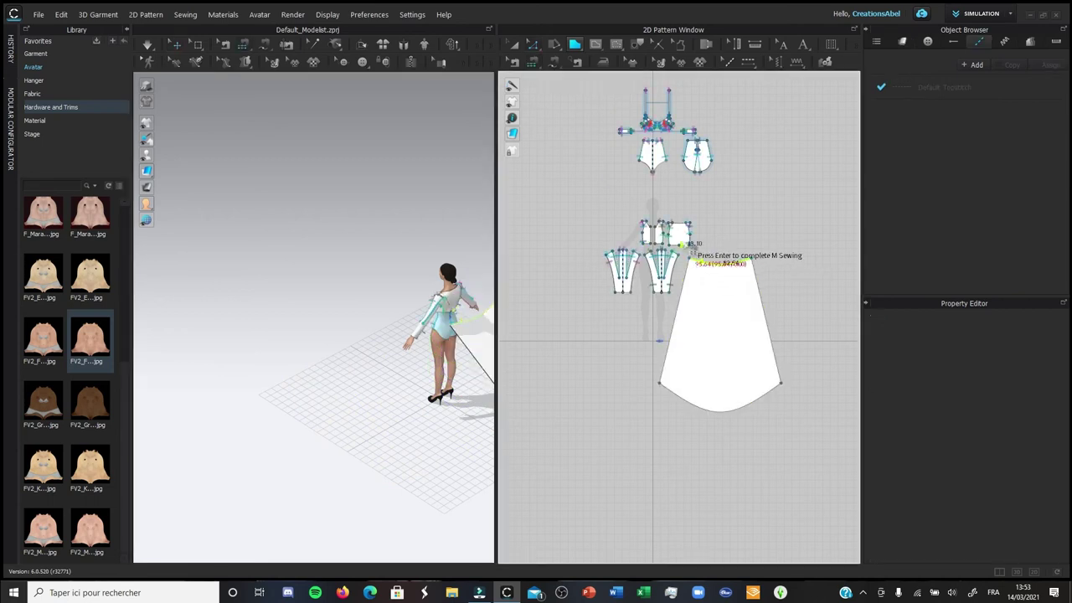
{"action": "scroll", "coordinate": [692, 250], "scroll_direction": "up", "scroll_amount": 3}
{"action": "key", "text": "Return"}
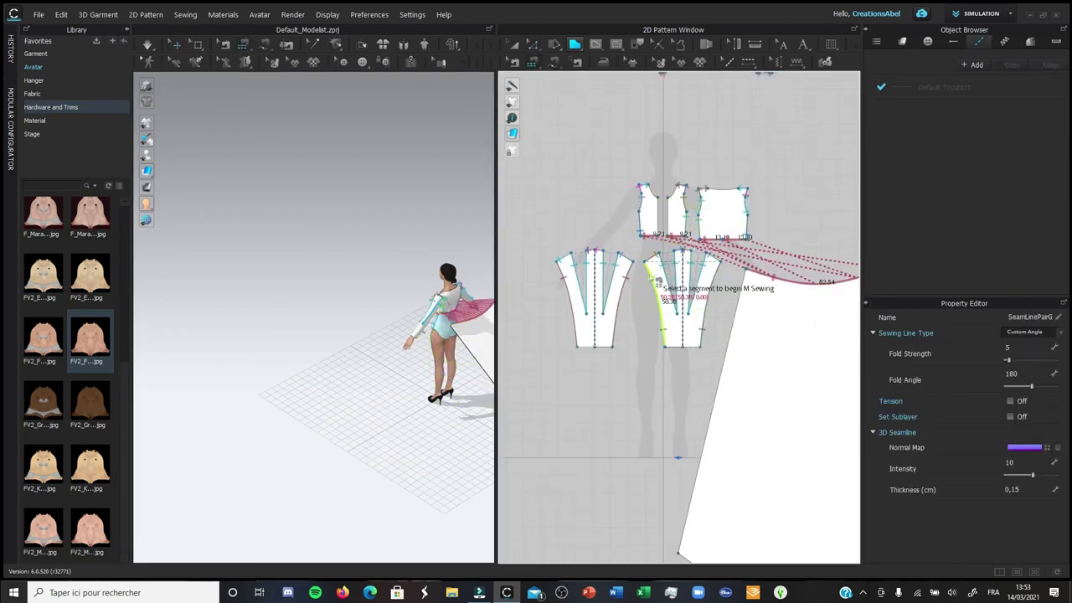
- Simulate the garment to drape the skirt panel sewn to the bodice's lower edge
{"action": "key", "text": "a"}
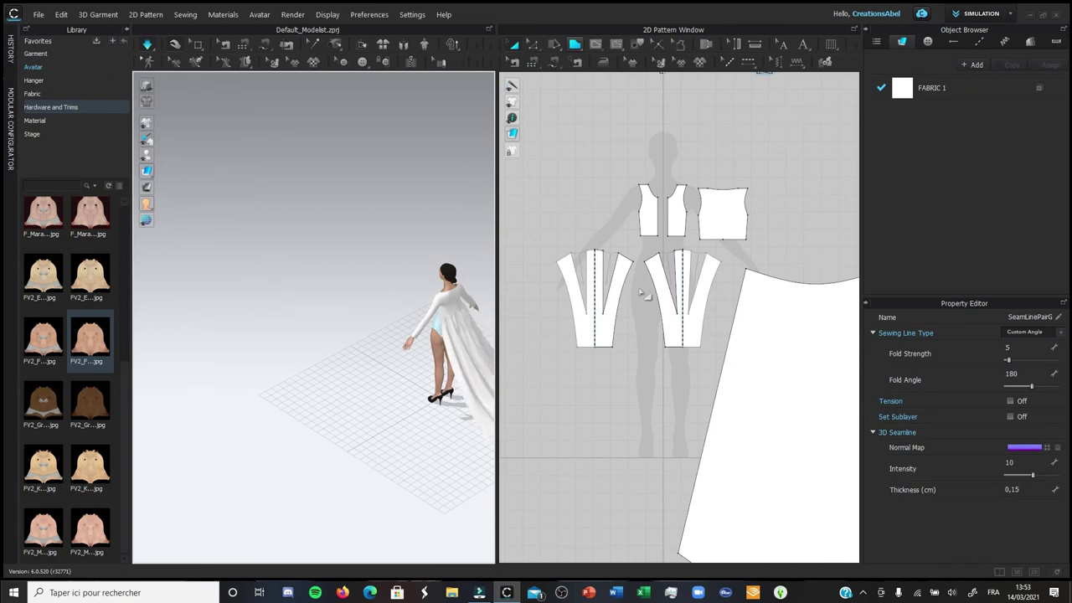
{"action": "right_click_drag", "start_coordinate": [429, 298], "coordinate": [142, 267]}
{"action": "right_click_drag", "start_coordinate": [277, 286], "coordinate": [148, 263]}
- Change the length of the skirt panel's curved upper edge to 50 cm, adjusting it at both ends
{"action": "left_click", "coordinate": [532, 46]}
{"action": "left_click", "coordinate": [795, 276]}
{"action": "right_click", "coordinate": [711, 277]}
{"action": "left_click", "coordinate": [815, 382]}
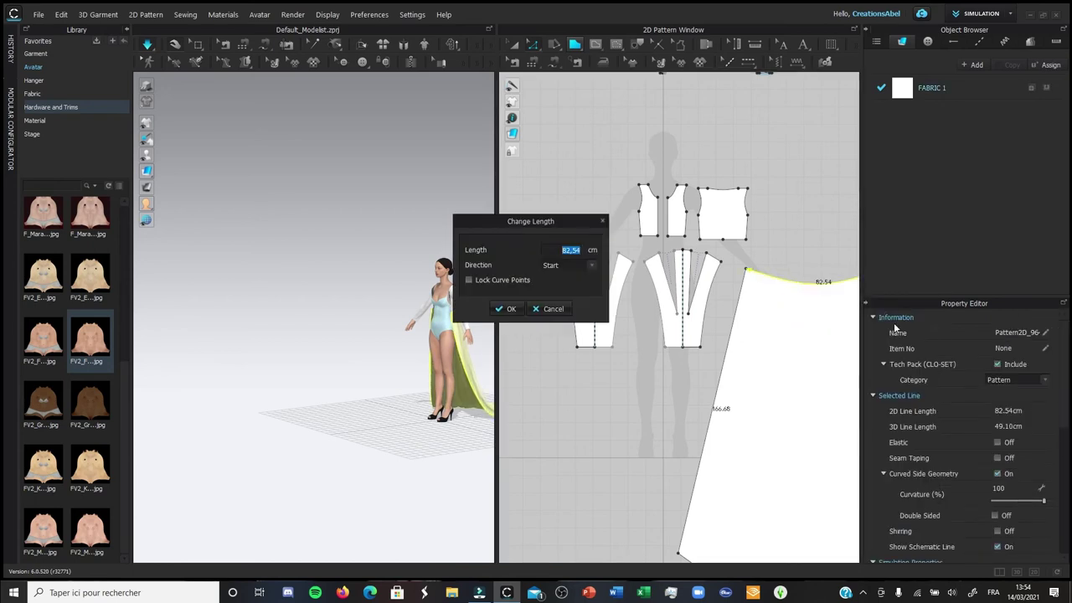
{"action": "key", "text": "Tab"}
{"action": "key", "text": "Down"}
{"action": "key", "text": "Down"}
{"action": "key", "text": "Return"}
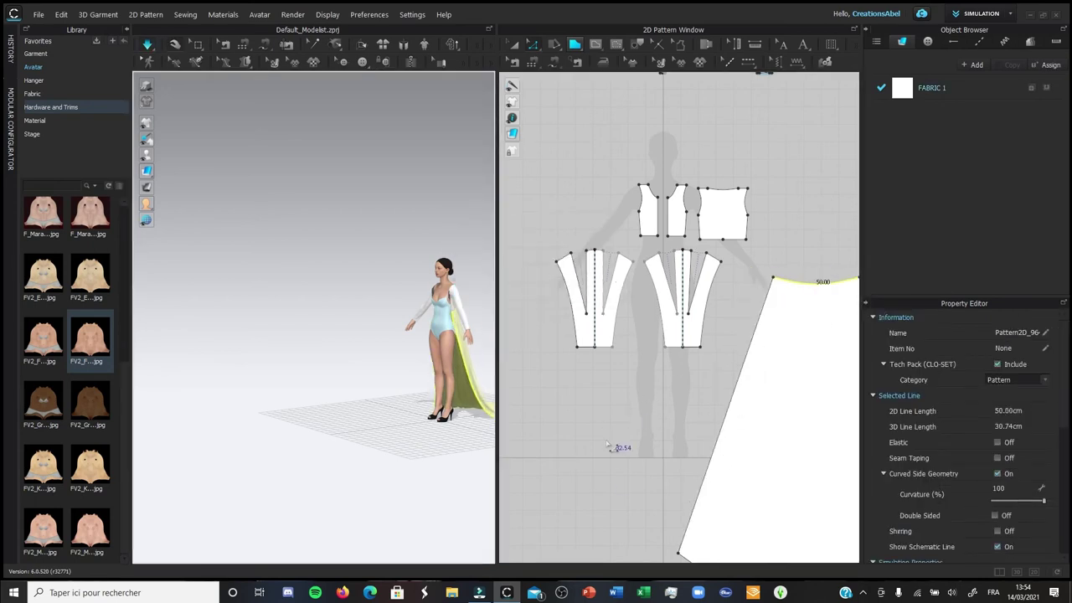
- Try to sew the two front bodice pieces together along their centre-front edges and simulate the garment
{"action": "key", "text": "b"}
{"action": "left_click", "coordinate": [670, 234]}
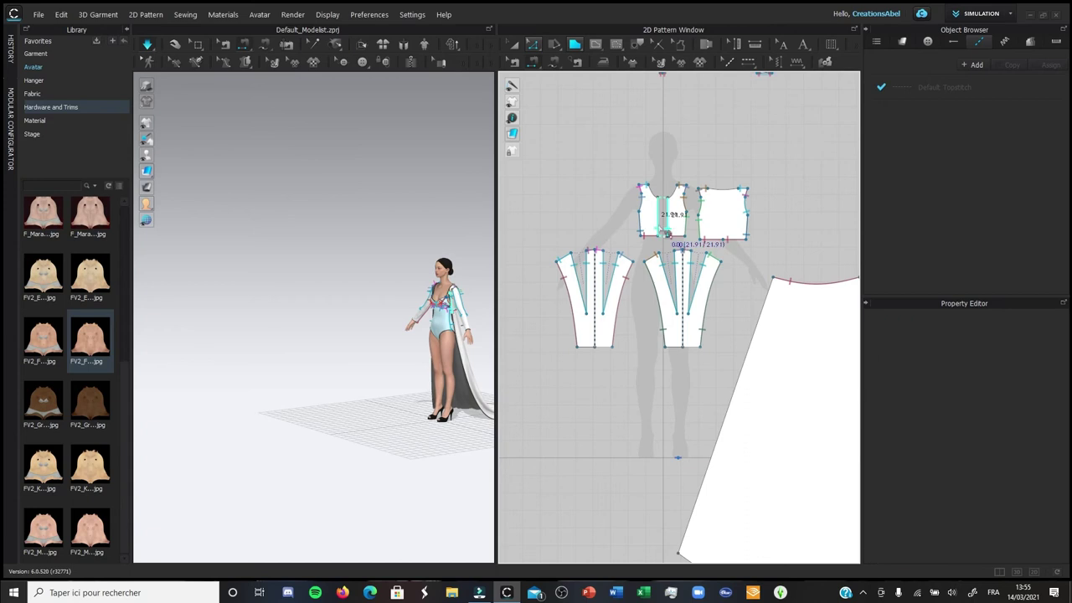
{"action": "key", "text": "space"}
{"action": "right_click_drag", "start_coordinate": [355, 257], "coordinate": [469, 308]}
{"action": "left_click", "coordinate": [279, 263]}
{"action": "right_click_drag", "start_coordinate": [279, 263], "coordinate": [453, 245]}
{"action": "key", "text": "2"}
- Delete the sewing between the two centre-front bodice edges and simulate the garment again
{"action": "left_click", "coordinate": [514, 62]}
{"action": "right_click", "coordinate": [657, 201]}
{"action": "left_click", "coordinate": [680, 208]}
{"action": "key", "text": "space"}
{"action": "key", "text": "b"}
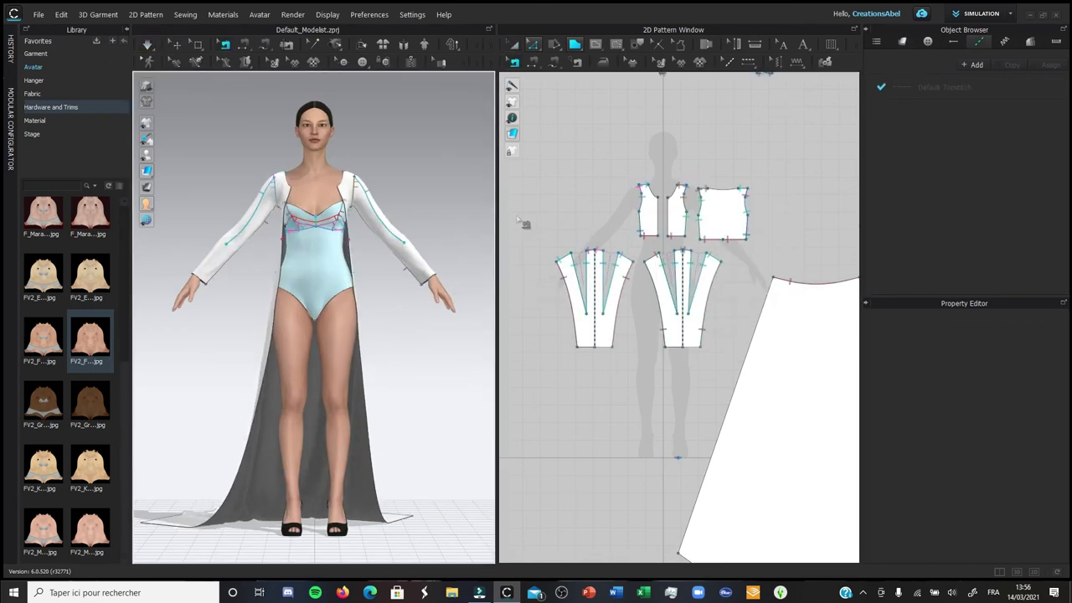
- Examine the M:N seam between the skirt panel and bodice, and the skirt's drape from the side and front
{"action": "right_click_drag", "start_coordinate": [397, 178], "coordinate": [263, 243]}
{"action": "right_click", "coordinate": [793, 284]}
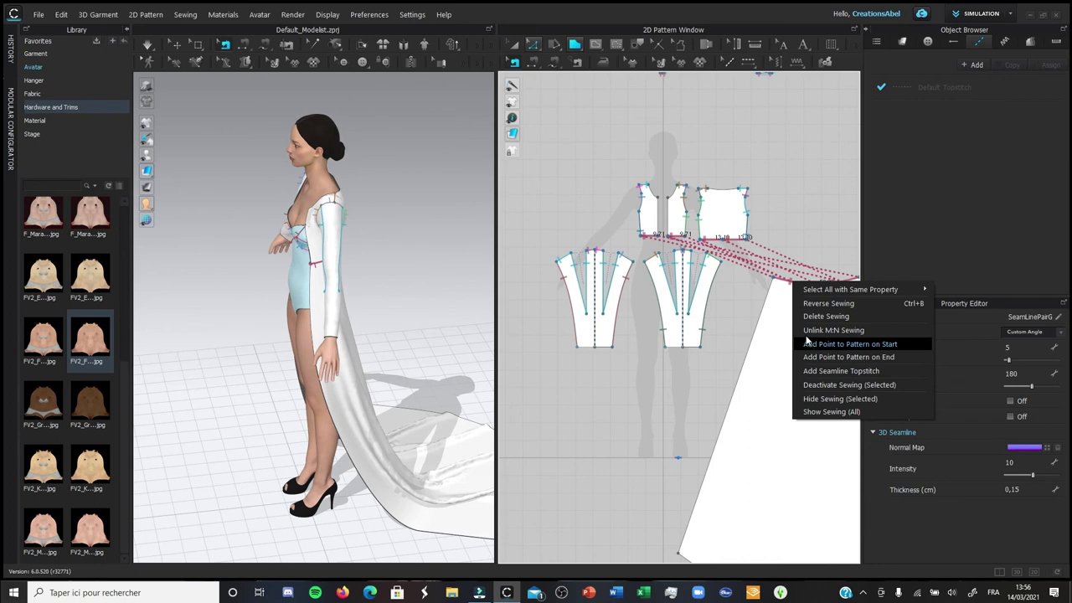
{"action": "right_click_drag", "start_coordinate": [469, 361], "coordinate": [310, 338]}
{"action": "key", "text": "2"}
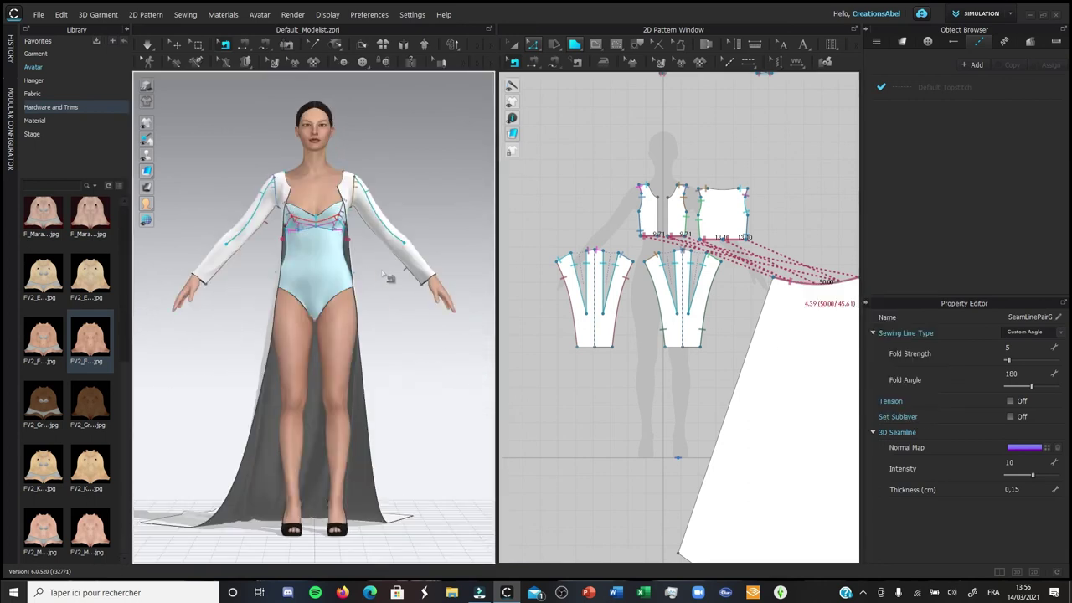
{"action": "right_click_drag", "start_coordinate": [280, 267], "coordinate": [377, 314]}
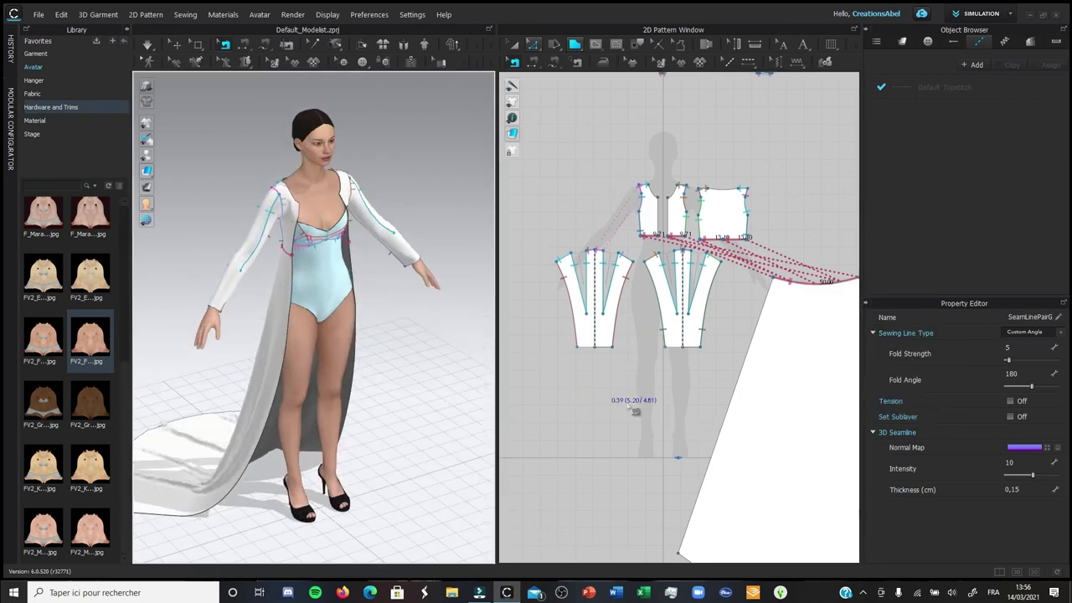